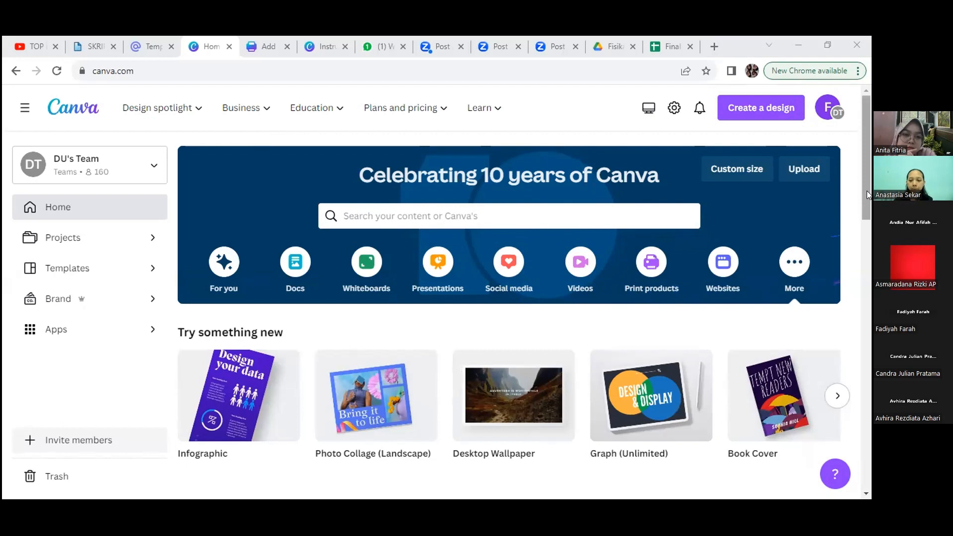
scroll(864, 277, "down", 3)
scroll(863, 277, "down", 4)
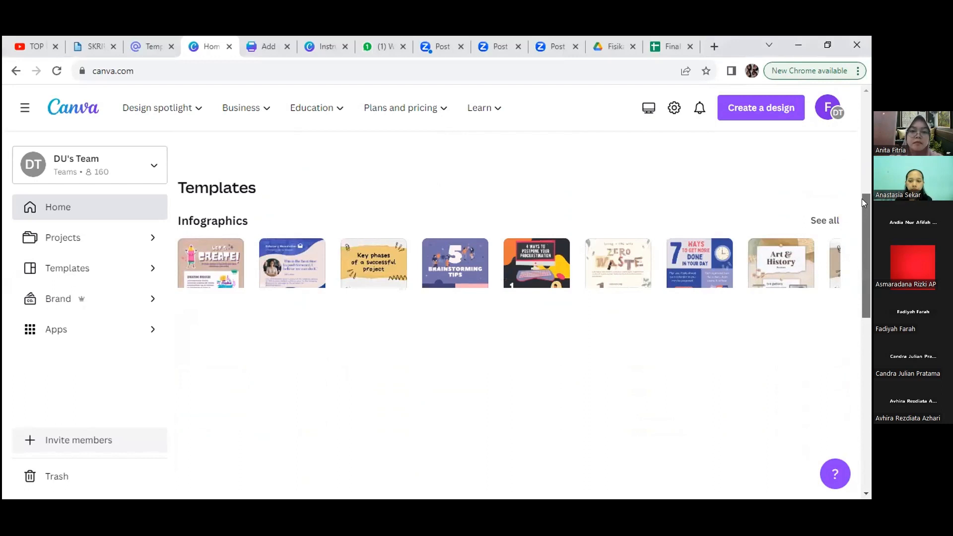
scroll(862, 198, "up", 7)
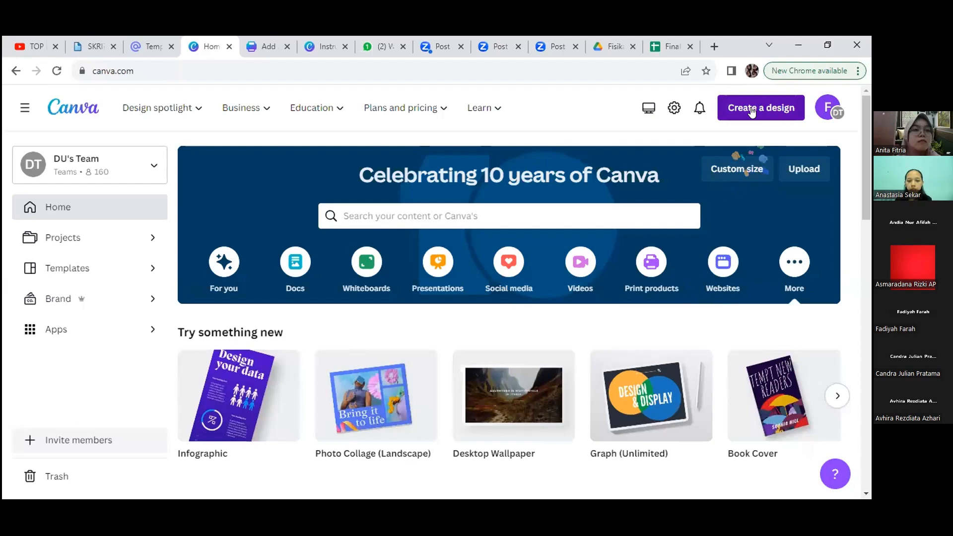
- Open the choices for creating a new design and look through the suggested design types
left_click(744, 165)
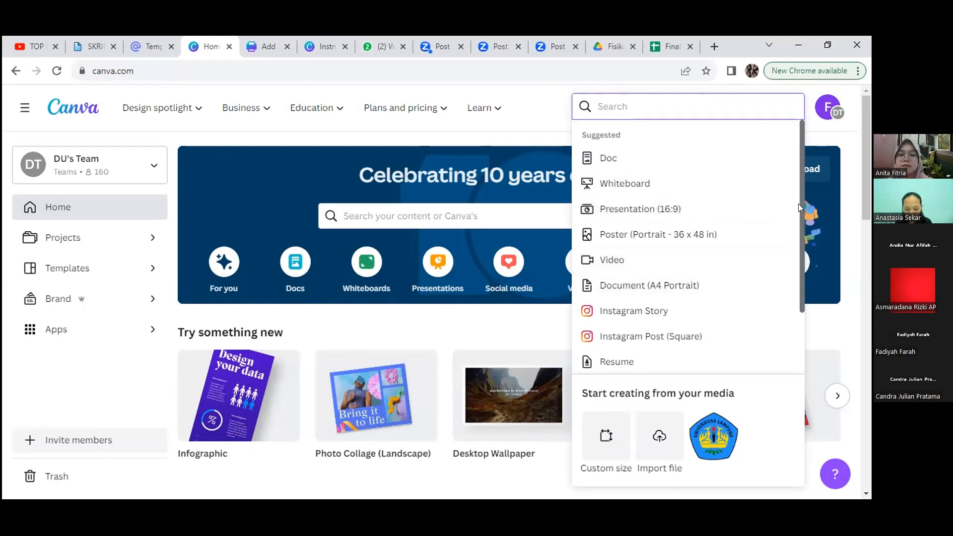
scroll(798, 259, "down", 2)
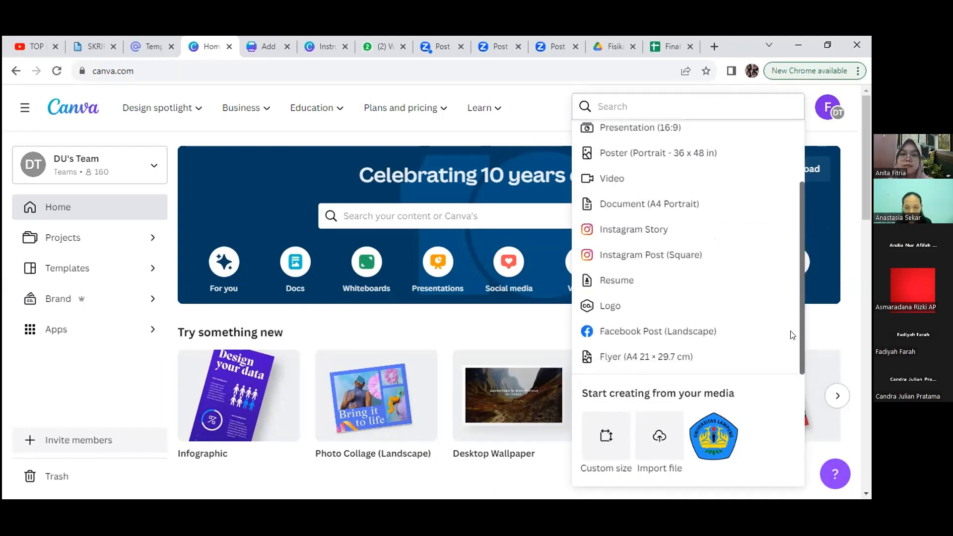
scroll(791, 238, "up", 3)
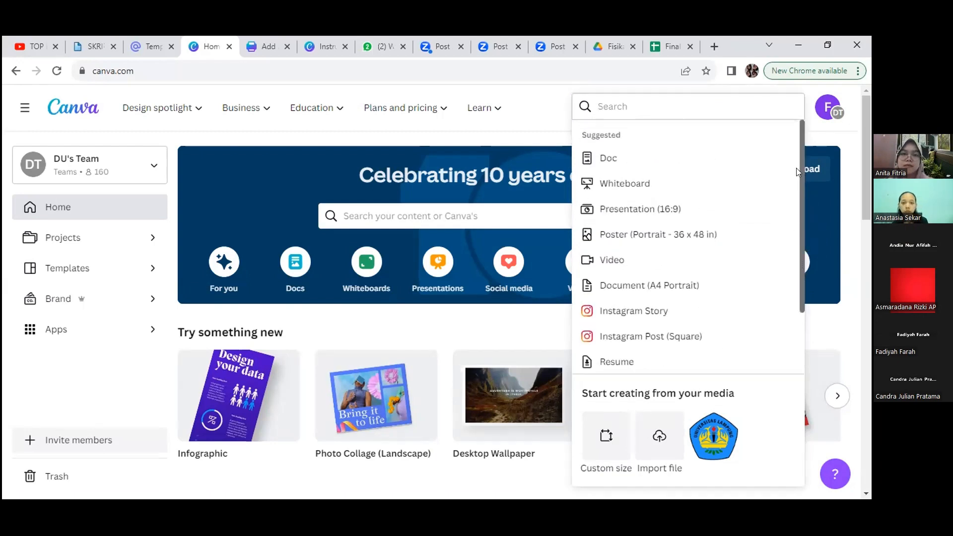
left_click(600, 450)
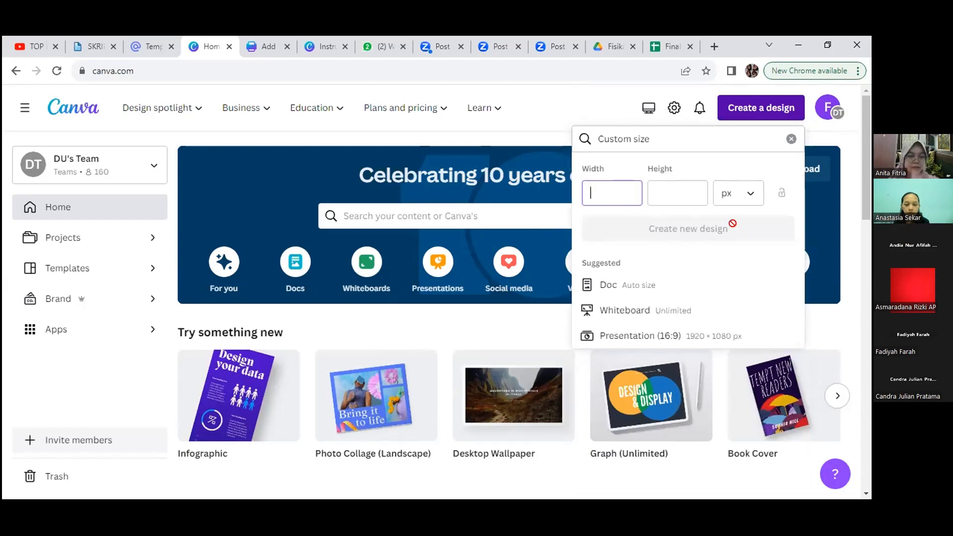
left_click(751, 195)
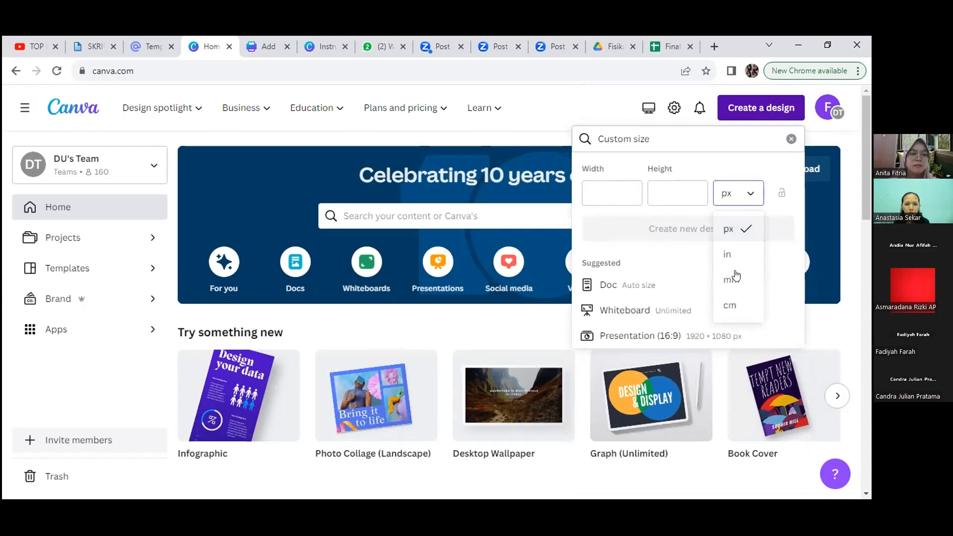
left_click(735, 193)
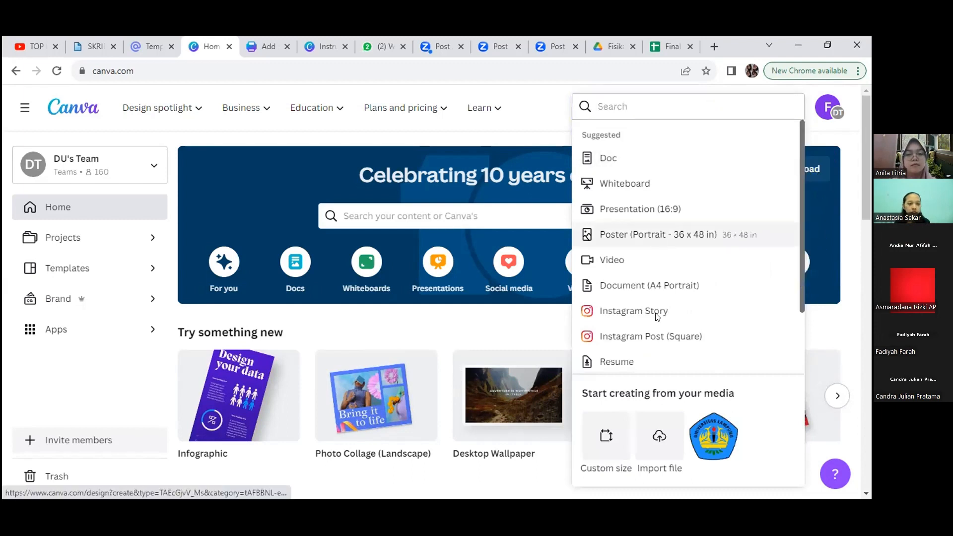
- Create a new portrait poster design and apply the recently used "Lomba Perayaan 17 Agustus" template to its page
left_click(651, 276)
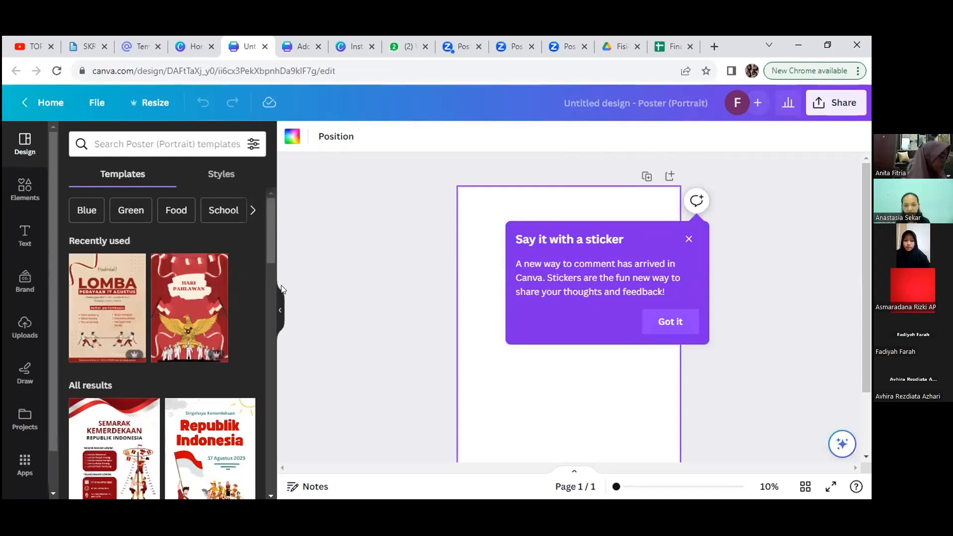
scroll(263, 280, "down", 1)
scroll(263, 326, "down", 5)
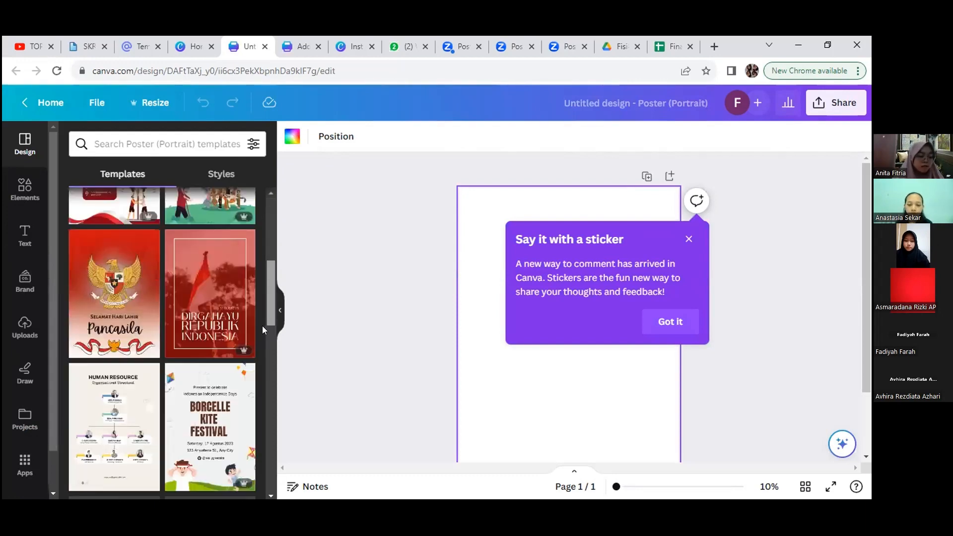
scroll(267, 351, "down", 8)
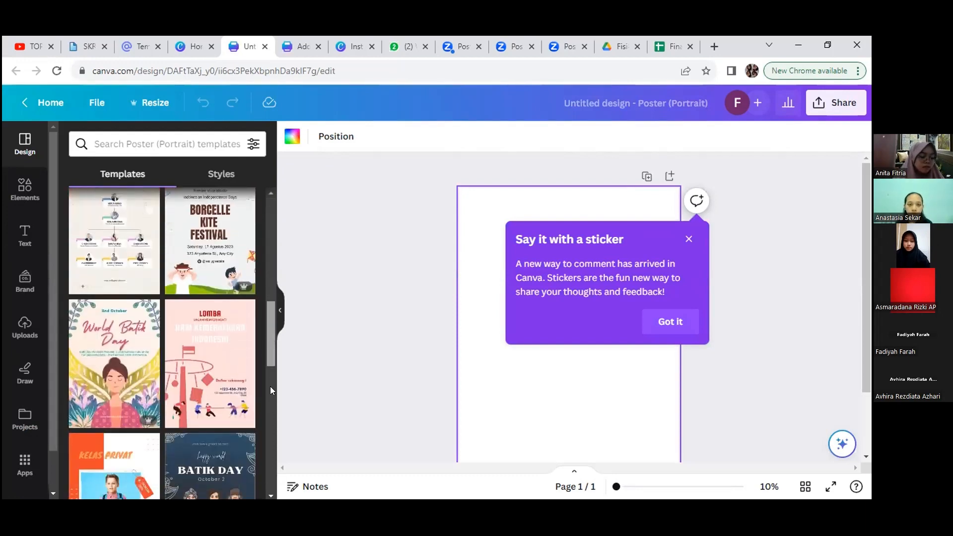
scroll(271, 416, "up", 4)
scroll(266, 372, "up", 10)
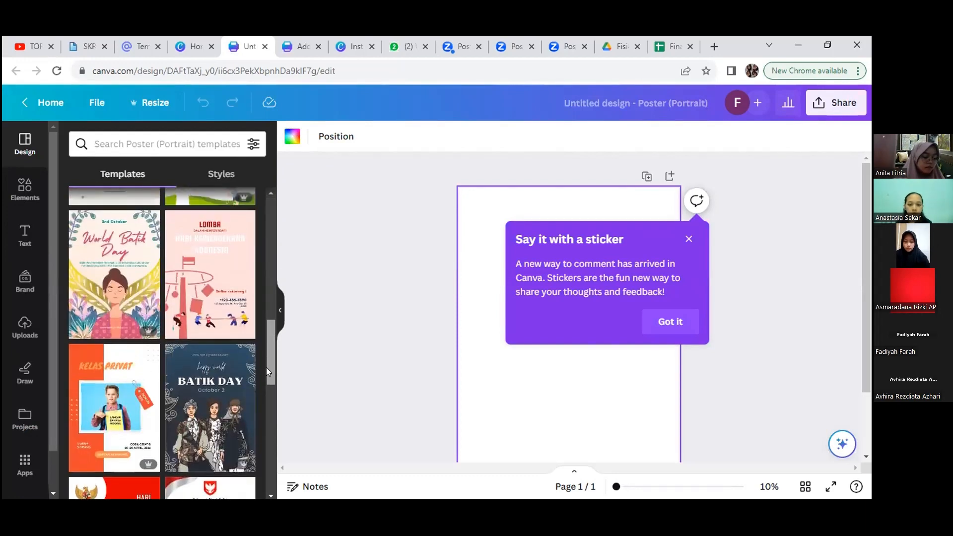
scroll(254, 228, "down", 4)
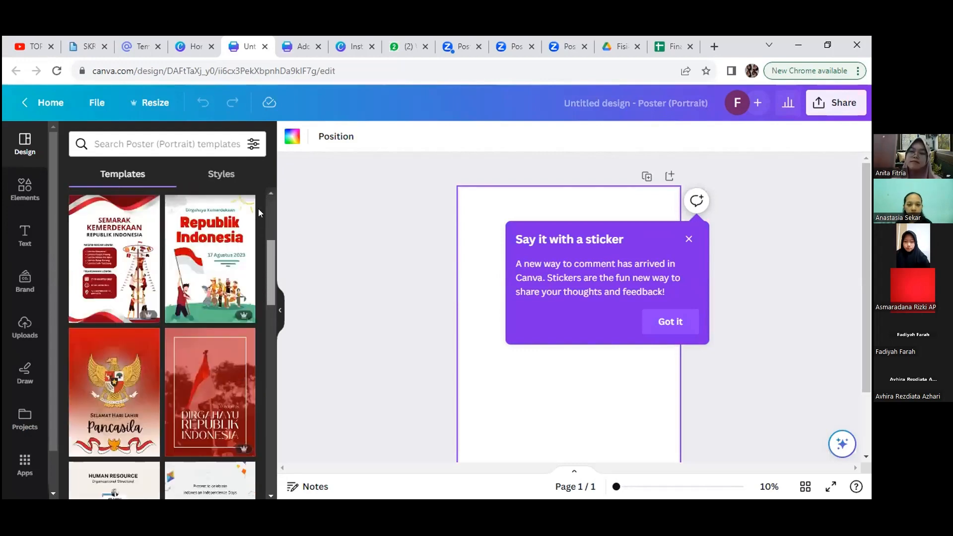
scroll(259, 208, "up", 4)
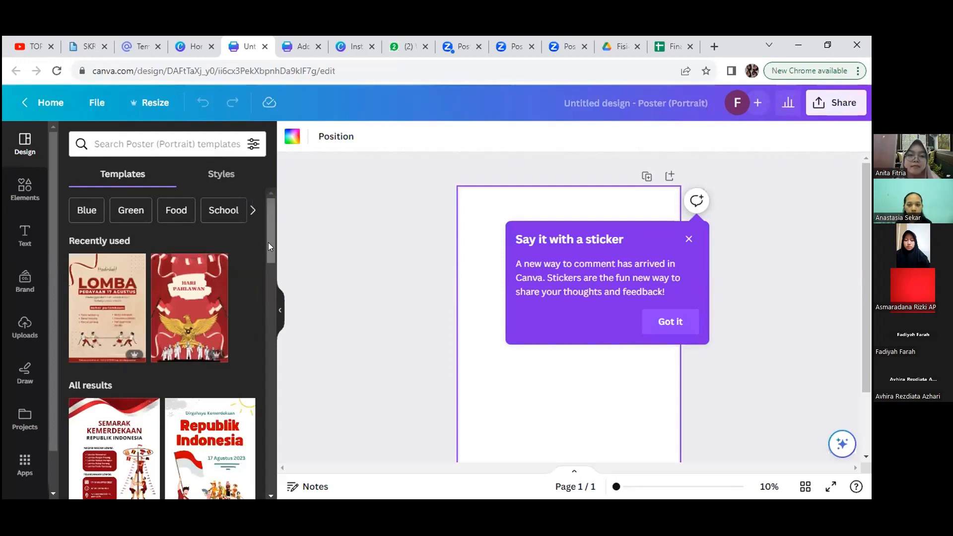
left_click_drag(268, 243, 258, 414)
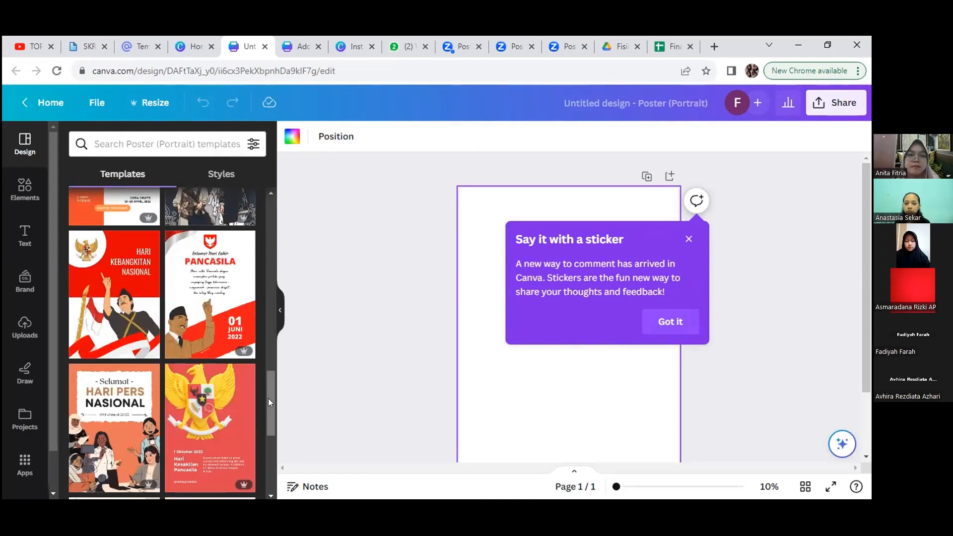
scroll(270, 439, "down", 4)
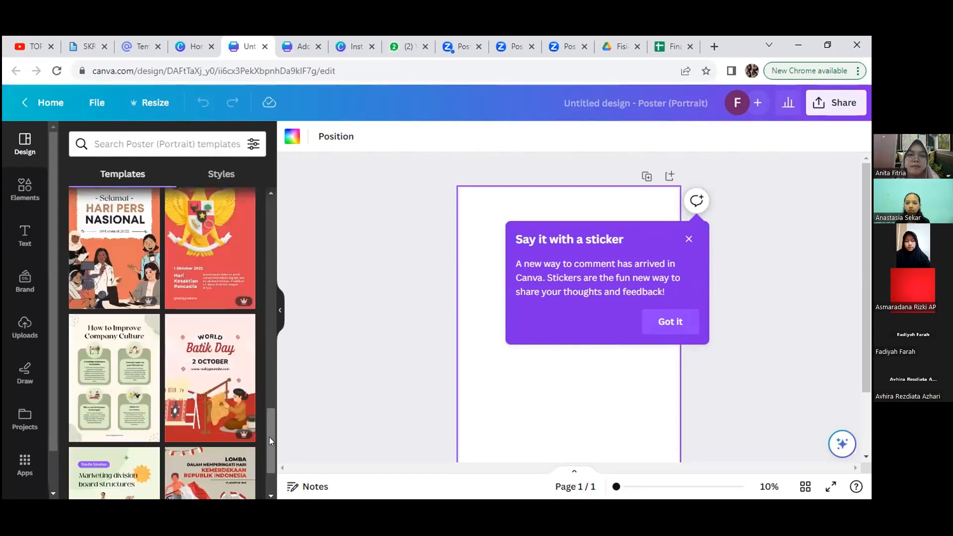
scroll(269, 462, "down", 3)
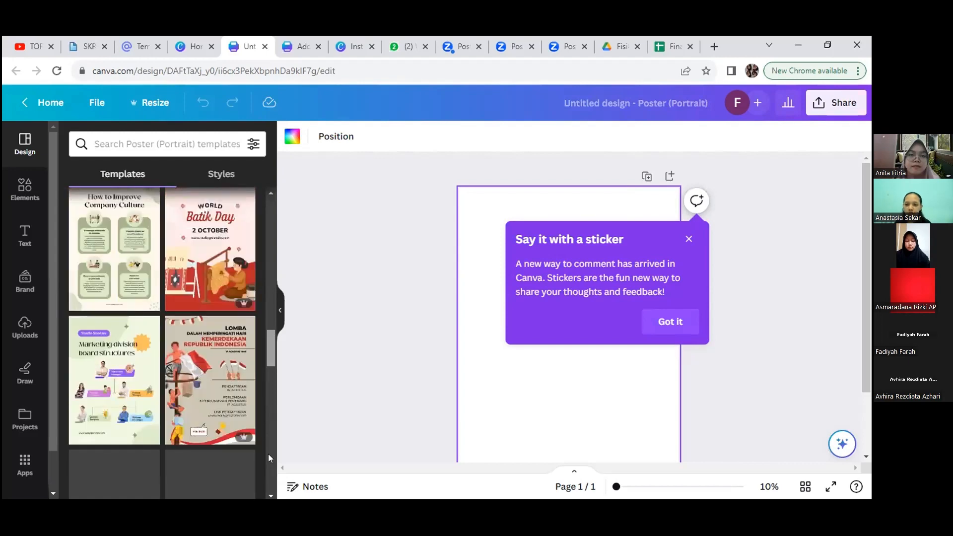
left_click_drag(267, 350, 261, 220)
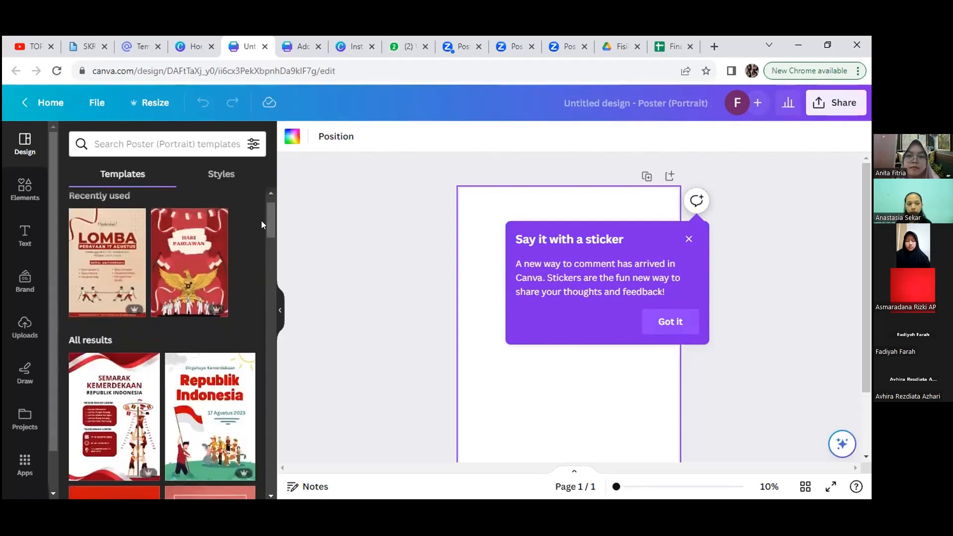
mouse_move(120, 263)
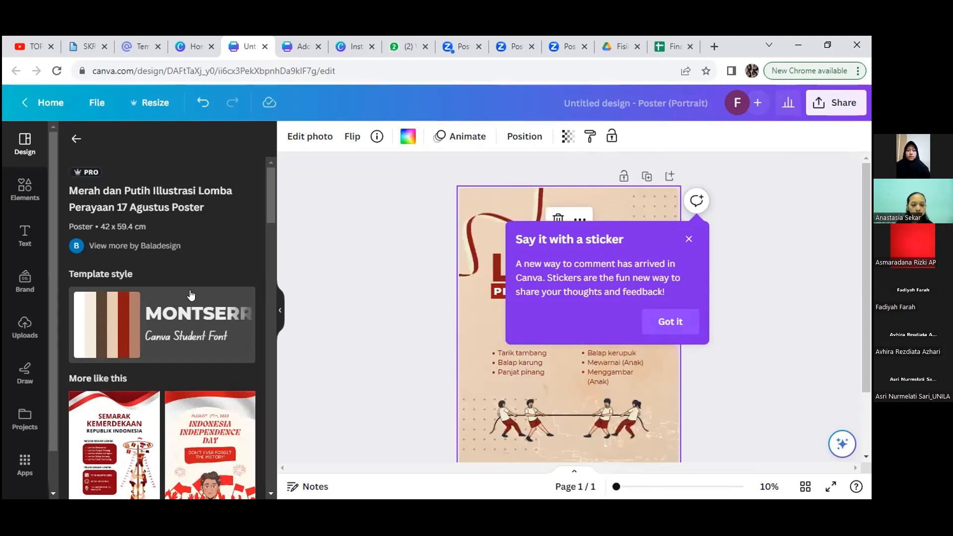
- Search the elements for "hari kemerdekaan indonesia" again and show all matching graphics
left_click(16, 184)
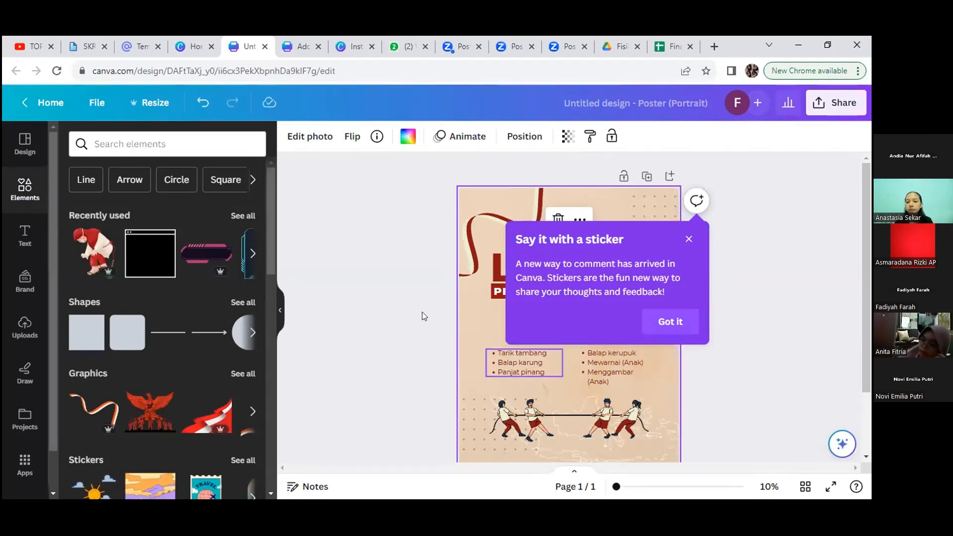
left_click(143, 146)
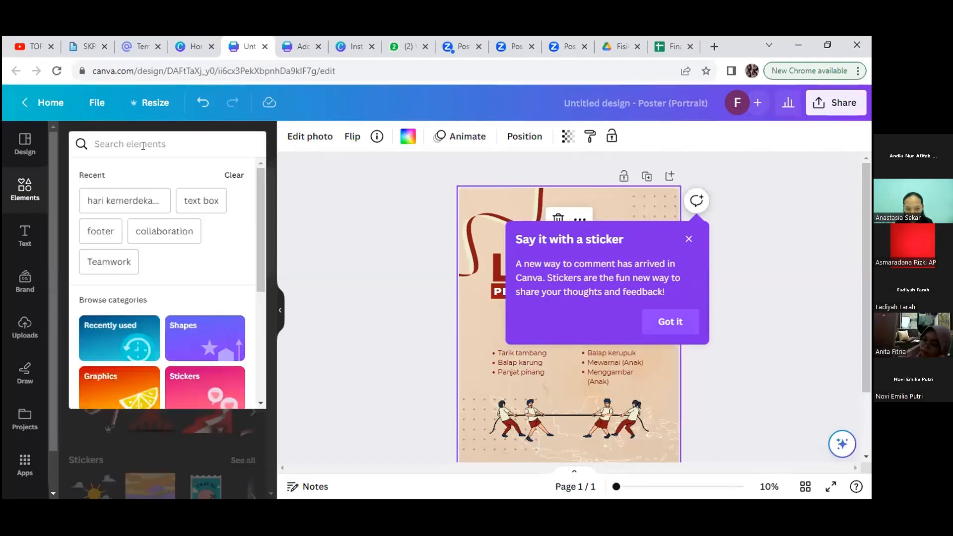
left_click(119, 199)
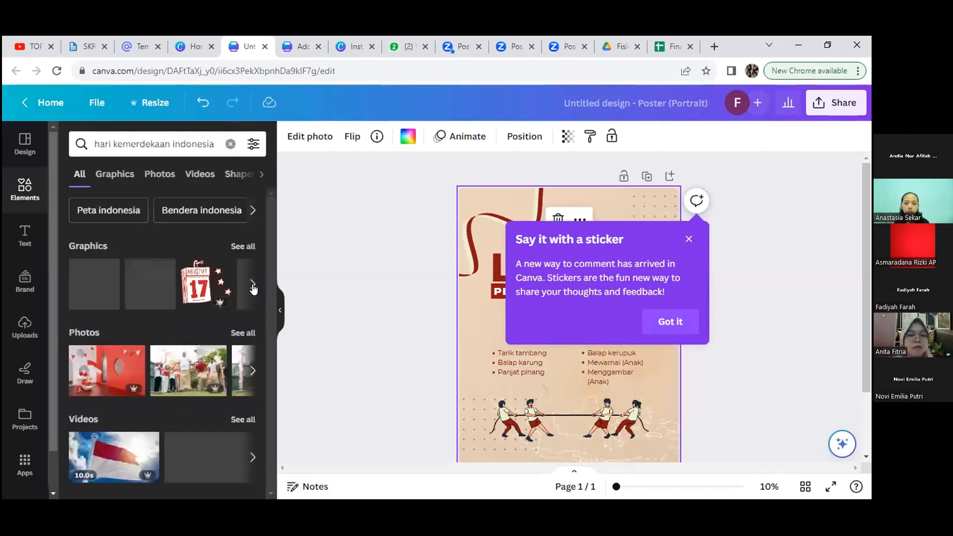
left_click(230, 246)
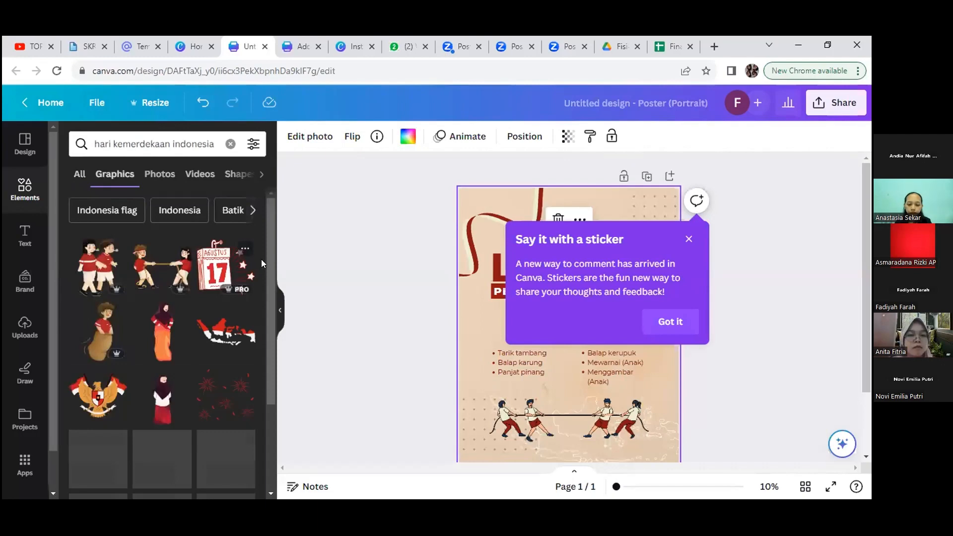
left_click_drag(268, 254, 246, 242)
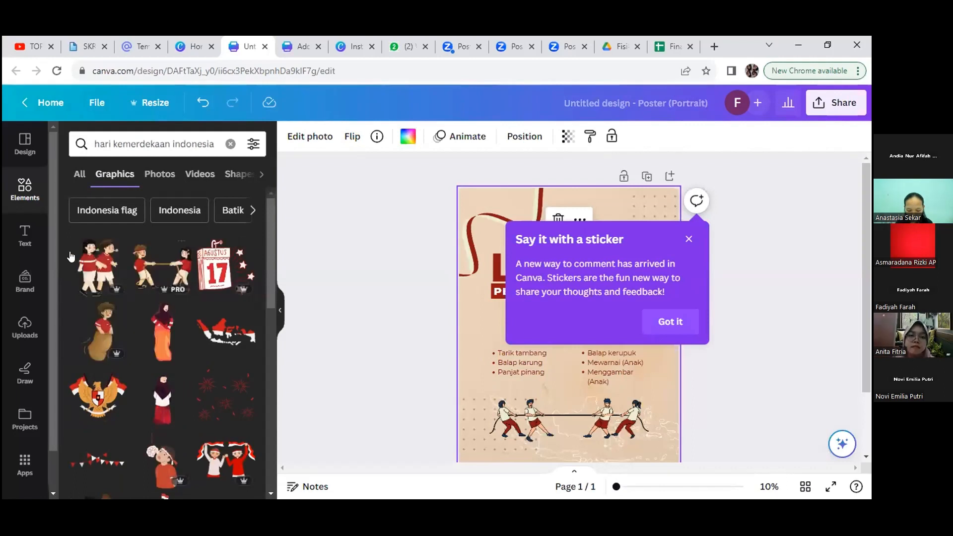
- Insert the graphic of two walking children, dismiss the sticker tip, and place the graphic, shrunk, in the poster's lower-left corner
left_click(92, 258)
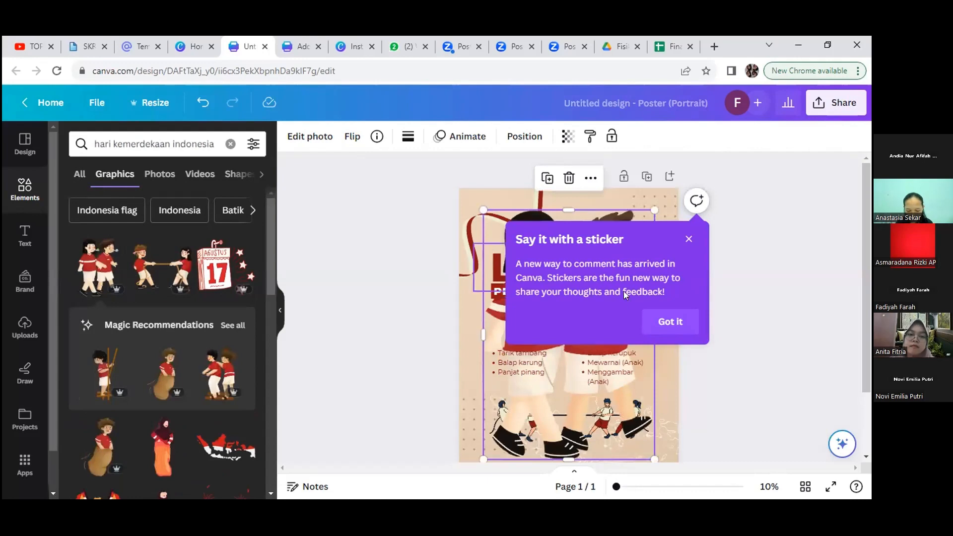
left_click(650, 326)
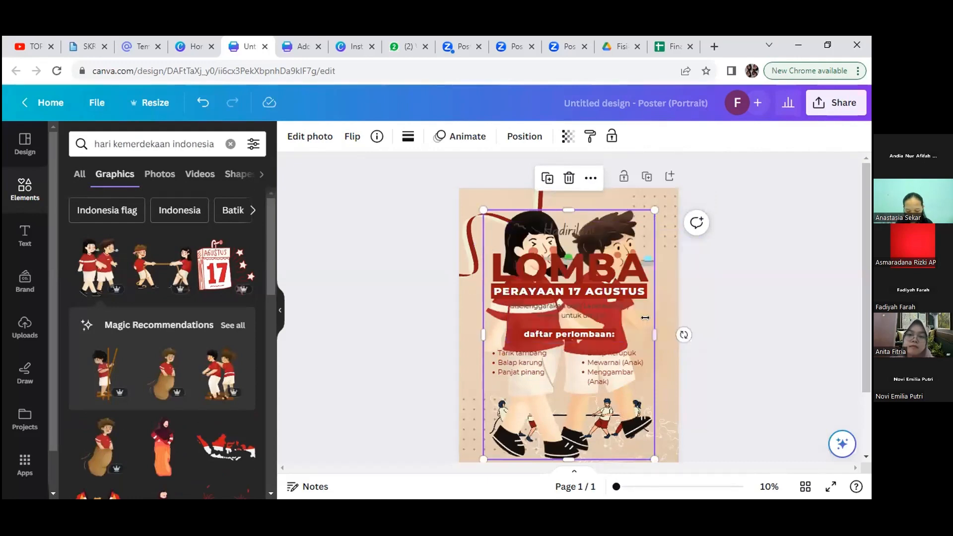
left_click_drag(507, 260, 614, 400)
left_click_drag(637, 437, 485, 326)
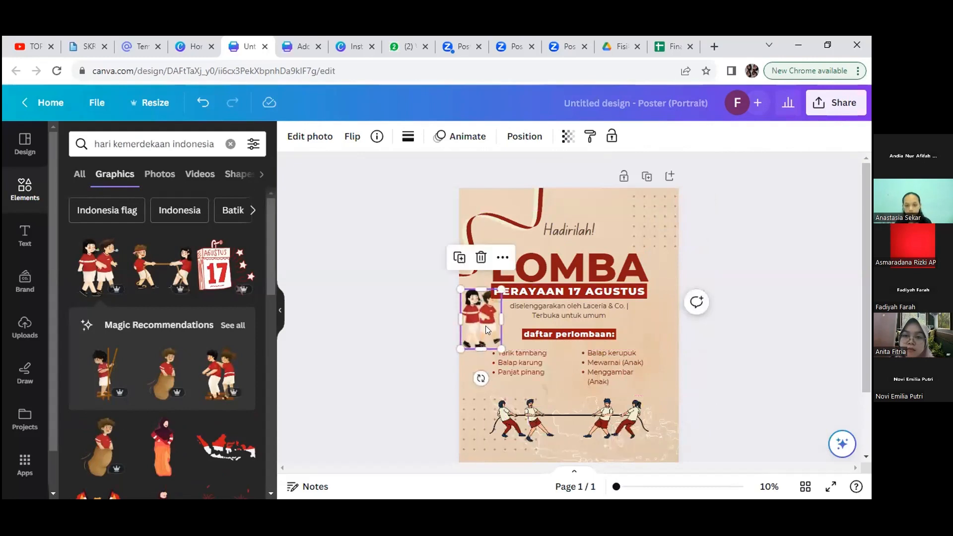
left_click_drag(490, 333, 484, 427)
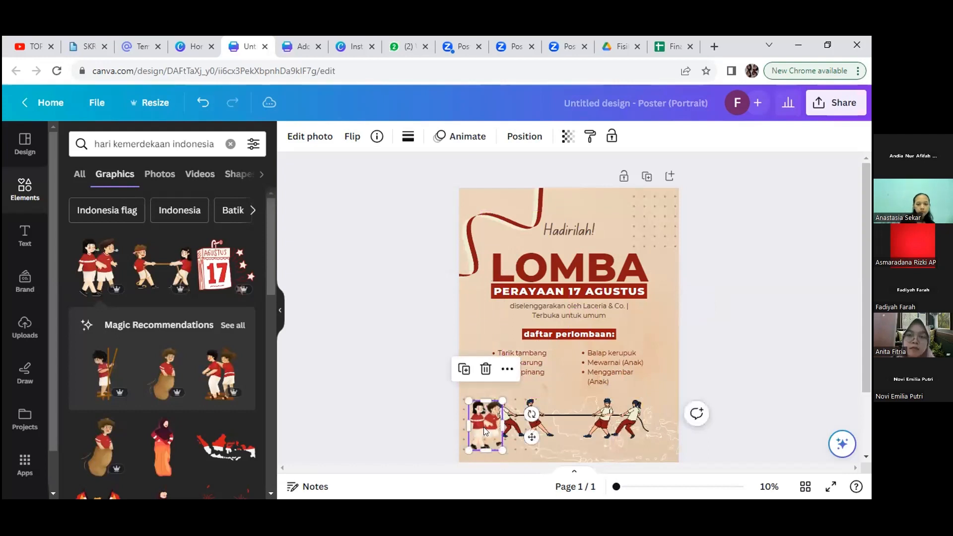
- Move the tug-of-war illustration to the right so it stands clear of the two children
left_click(564, 422)
left_click_drag(564, 422, 595, 422)
left_click(392, 366)
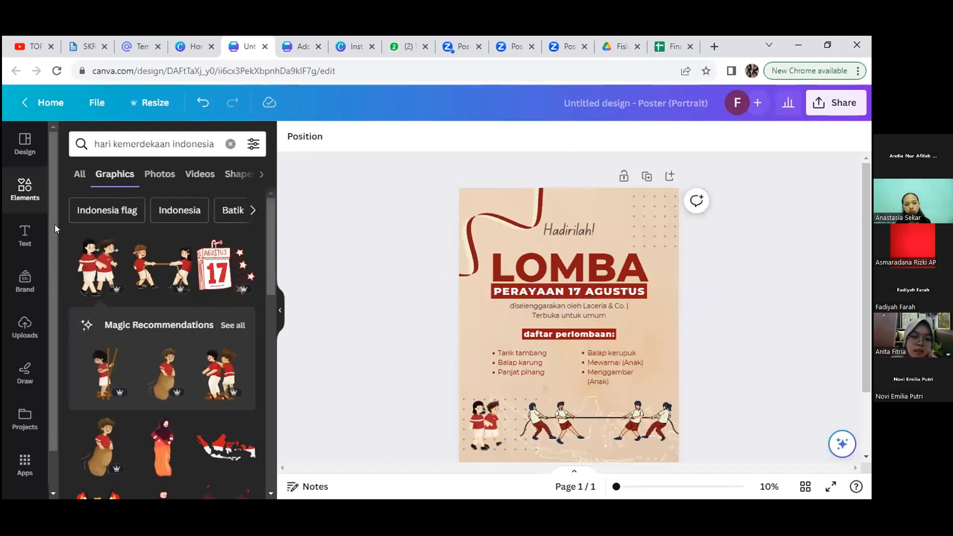
- Look through the default text styles and font combinations available for the poster
left_click(23, 236)
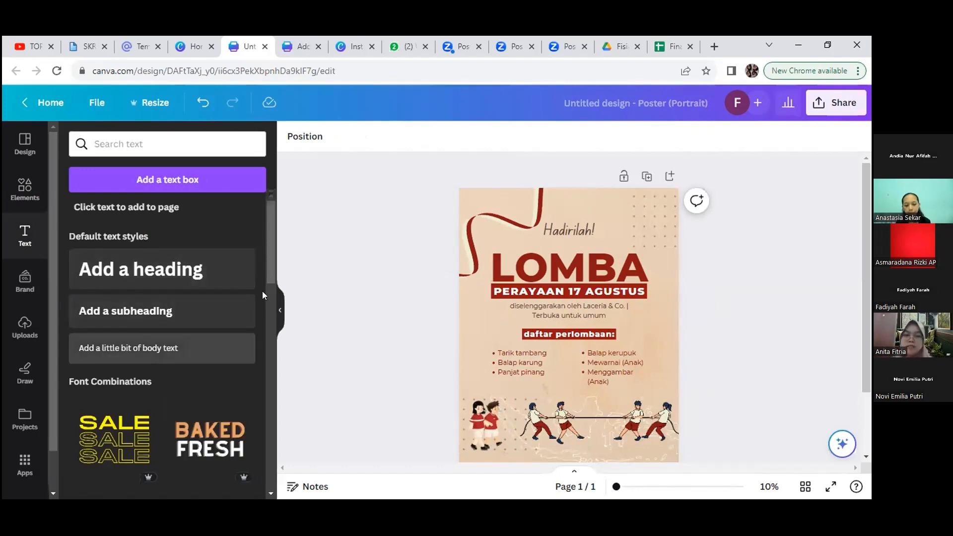
left_click_drag(271, 373, 264, 253)
scroll(261, 251, "up", 2)
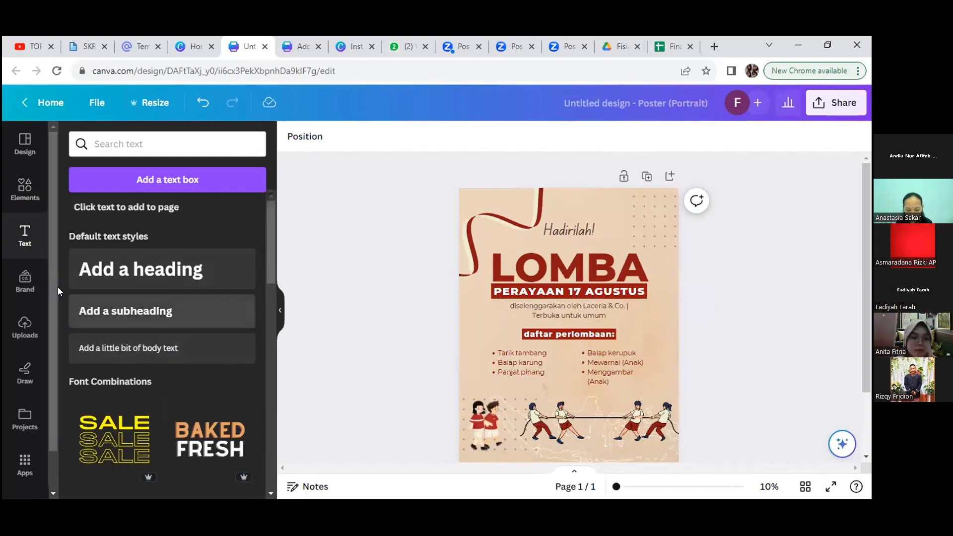
- Change the font of the organiser text below "PERAYAAN 17 AGUSTUS" to Amaranth
left_click(557, 277)
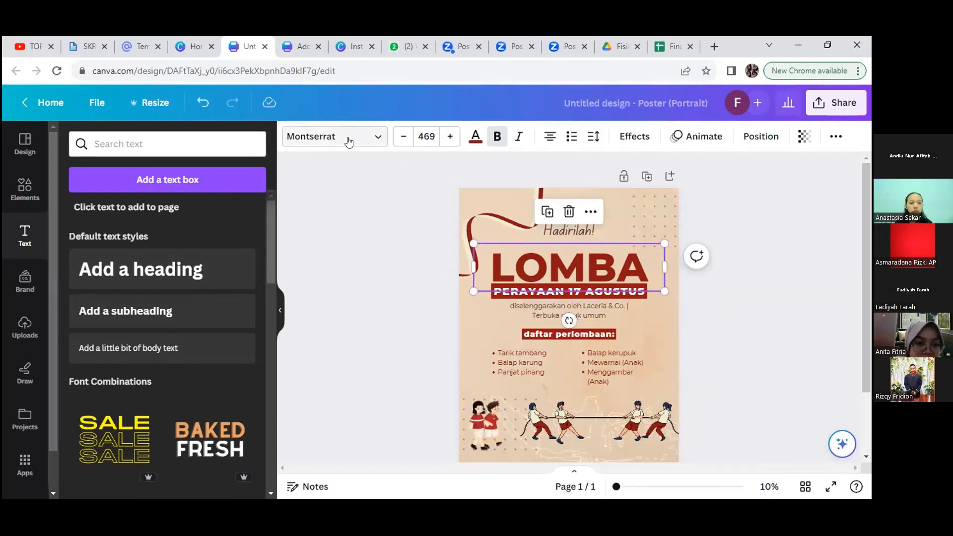
left_click(620, 304)
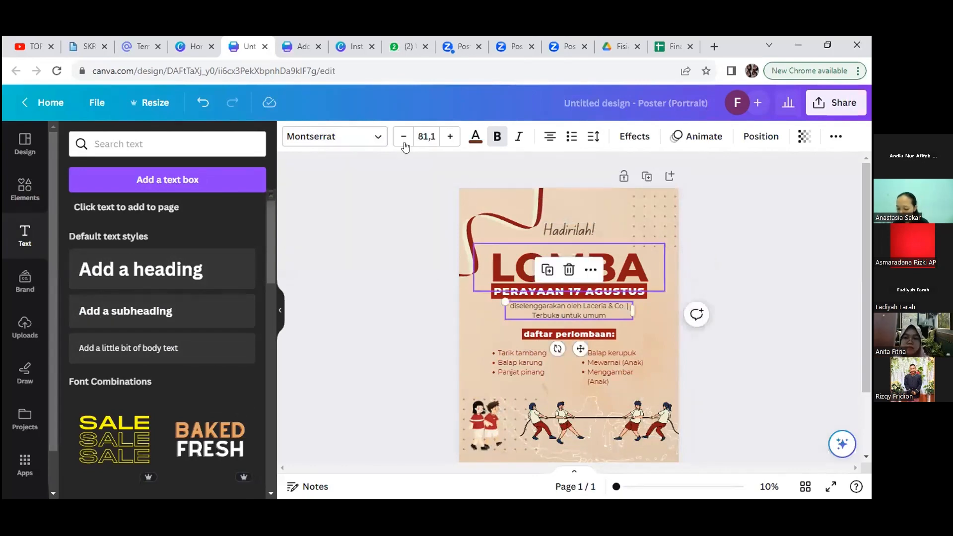
left_click(368, 136)
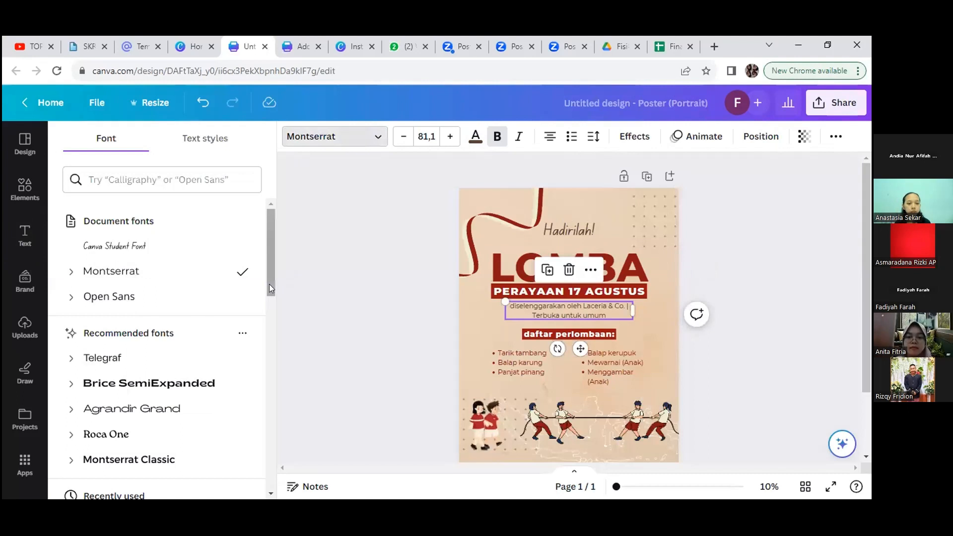
left_click_drag(269, 284, 258, 321)
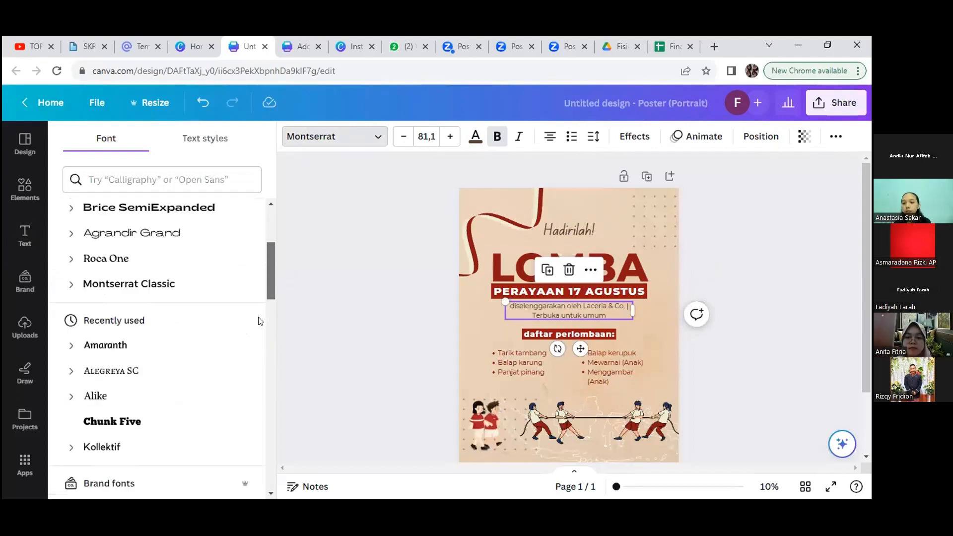
left_click(145, 342)
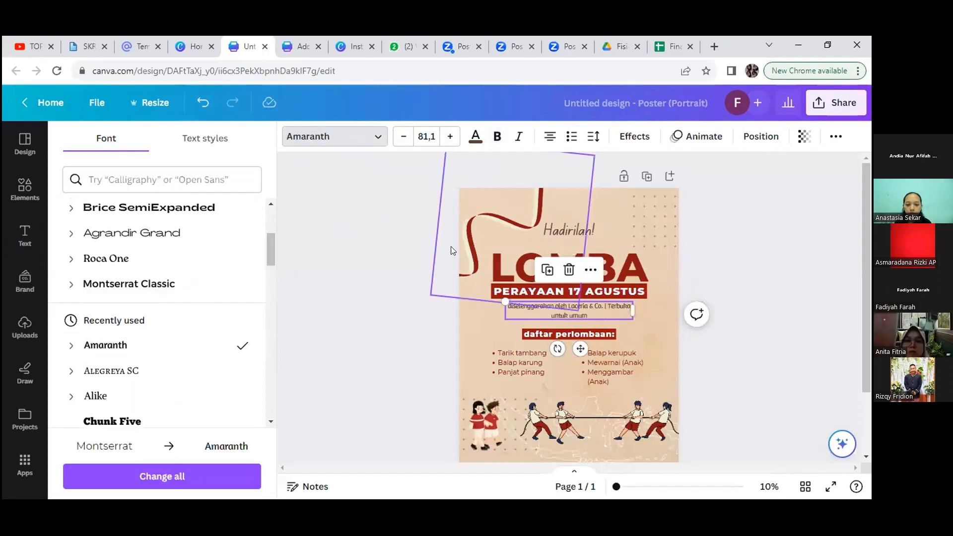
- Shrink the organiser text to font size 68,5 and reposition it between the "PERAYAAN 17 AGUSTUS" banner and "daftar perlombaan:"
left_click(404, 137)
left_click(404, 136)
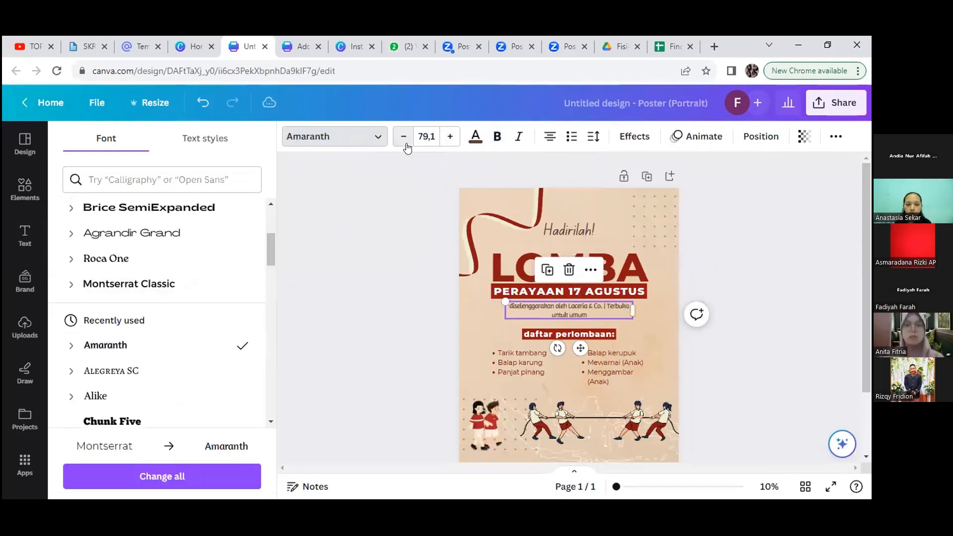
left_click_drag(505, 304, 531, 309)
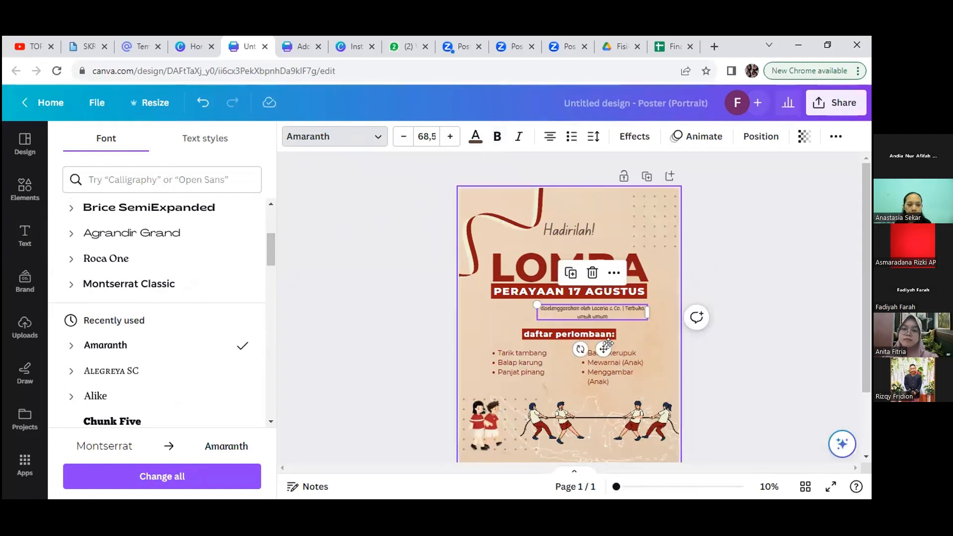
left_click_drag(603, 348, 591, 347)
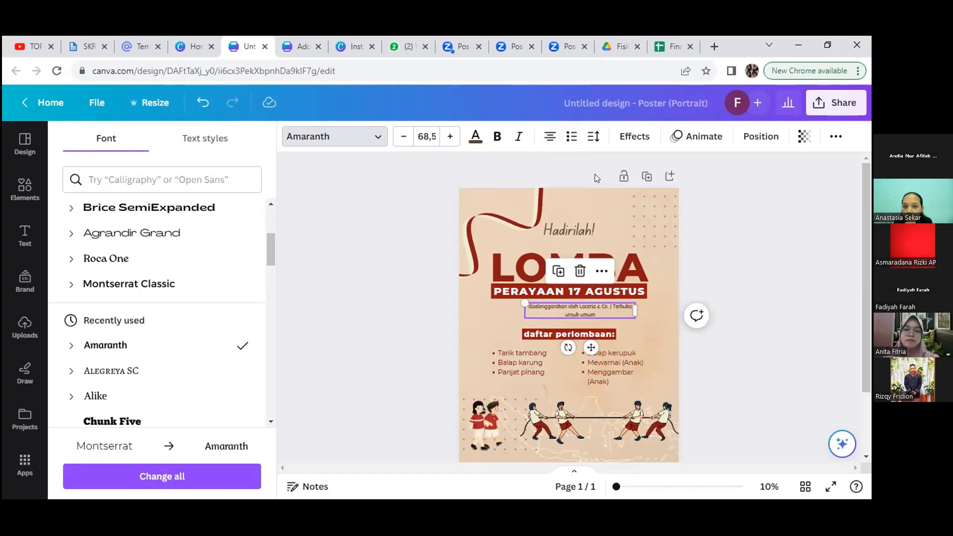
- Set the organiser text's letter spacing to 188 and its line spacing to 1.33
left_click(594, 138)
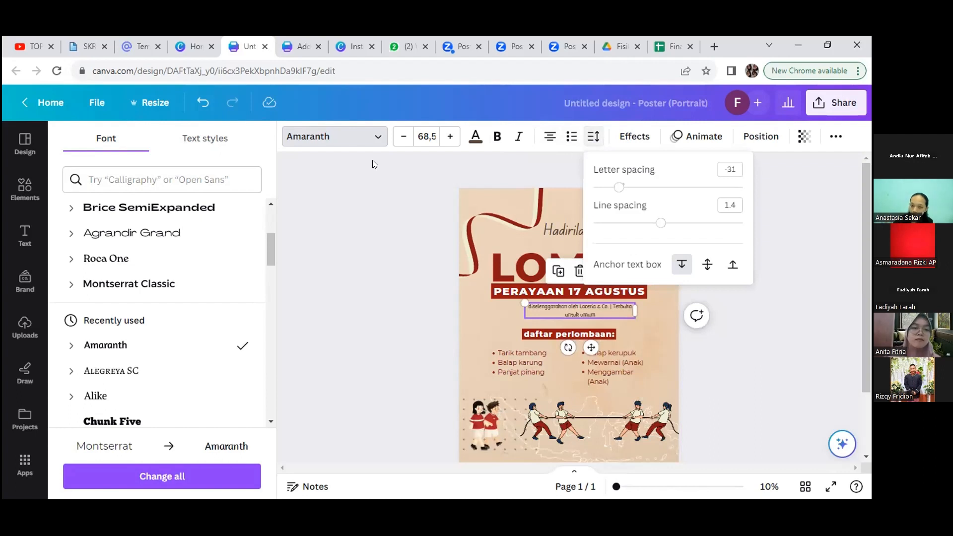
left_click_drag(619, 187, 650, 177)
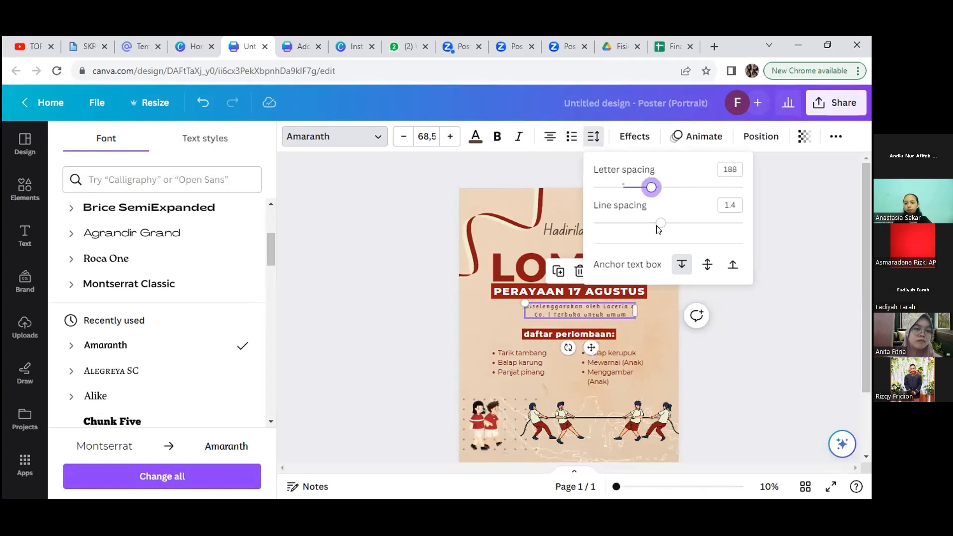
mouse_move(660, 223)
left_mouse_down()
mouse_move(621, 226)
mouse_move(711, 235)
mouse_move(613, 223)
mouse_move(652, 226)
mouse_move(652, 214)
left_mouse_up()
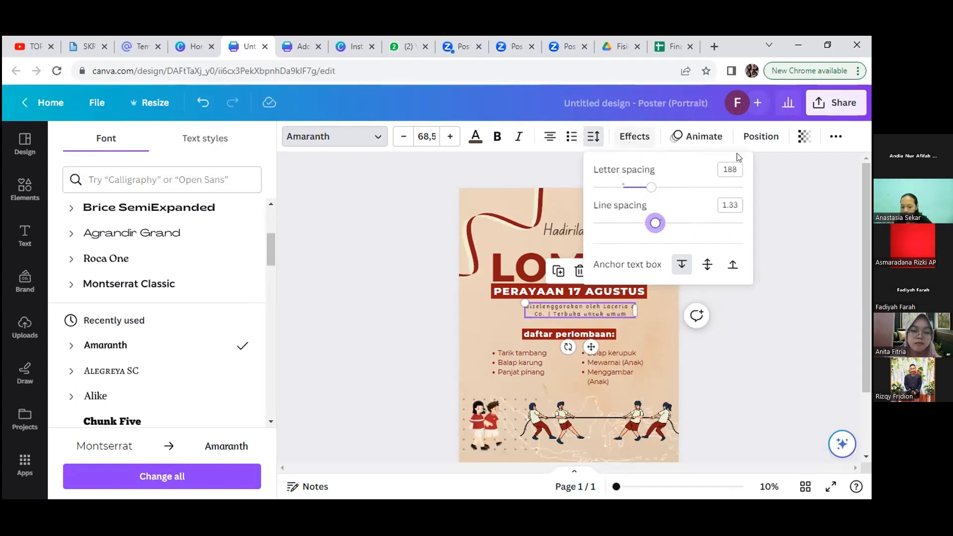
- Try the Shadow effect with direction -40 on the organiser text, replace it with Lift, and look through the other styles
left_click(634, 141)
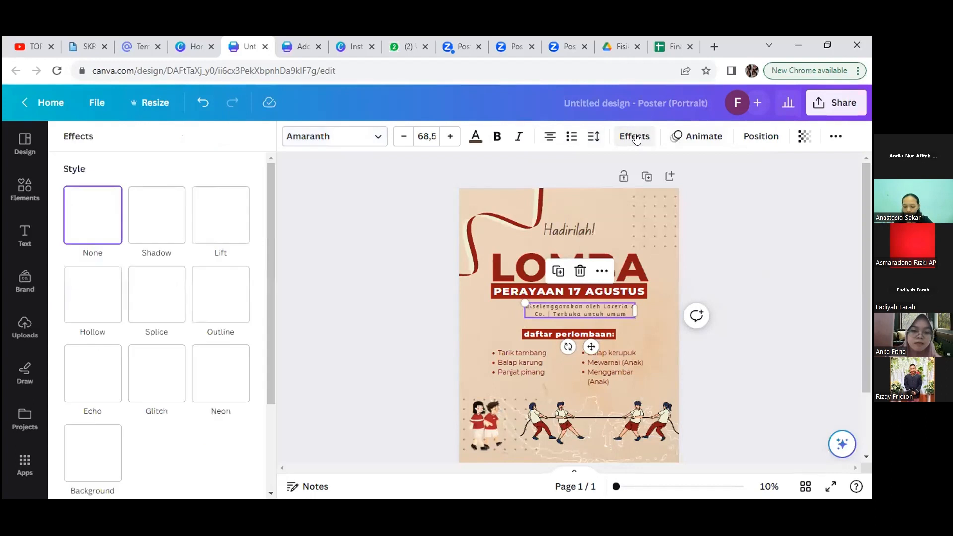
left_click(153, 234)
mouse_move(134, 332)
left_mouse_down()
mouse_move(100, 331)
mouse_move(135, 331)
left_mouse_up()
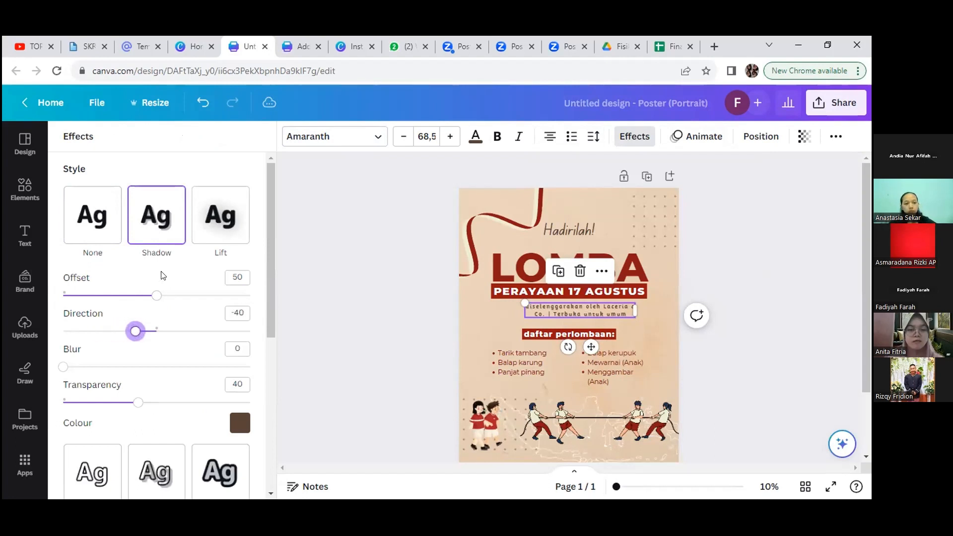
left_click(213, 248)
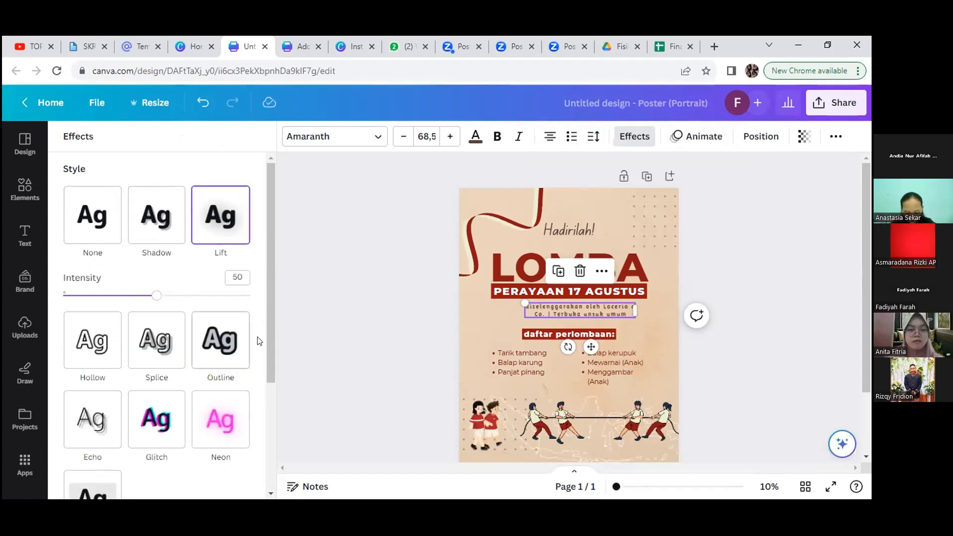
scroll(270, 372, "down", 2)
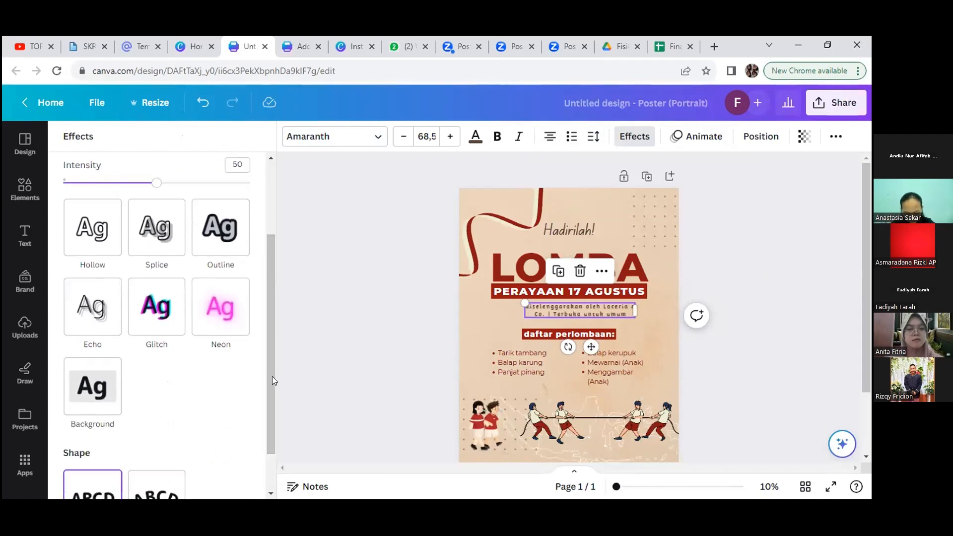
scroll(273, 371, "up", 2)
scroll(266, 274, "up", 1)
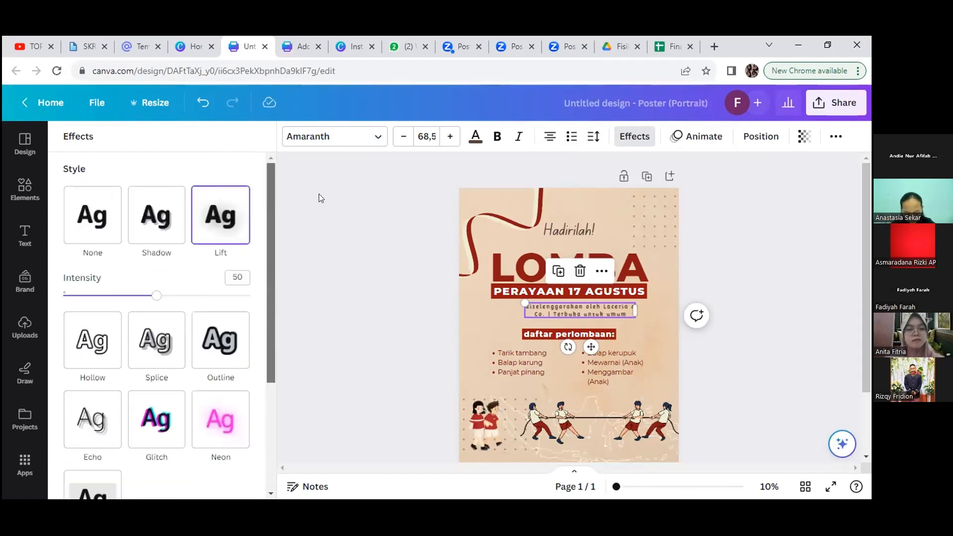
- Look through the text animations, arrangement options and transparency setting available for the organiser text
left_click(682, 142)
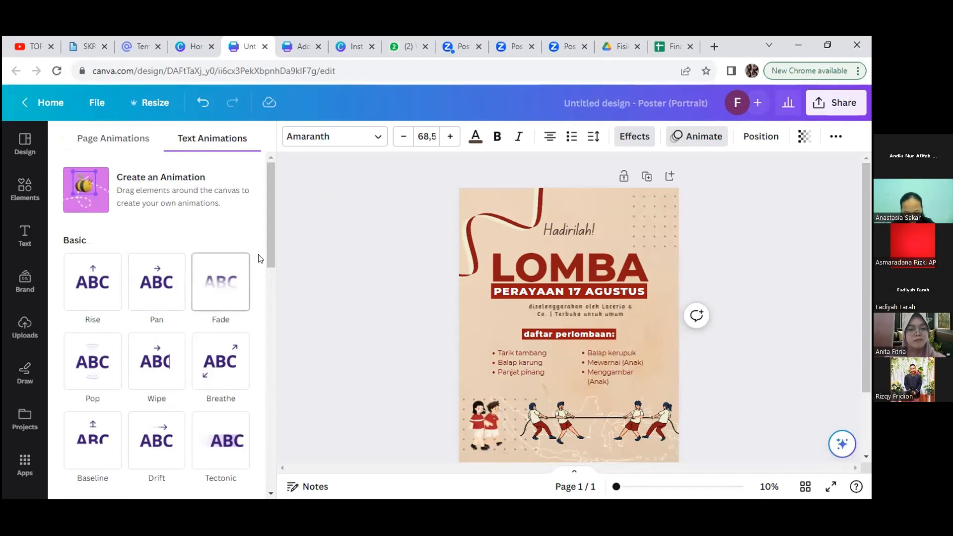
left_click_drag(269, 254, 269, 324)
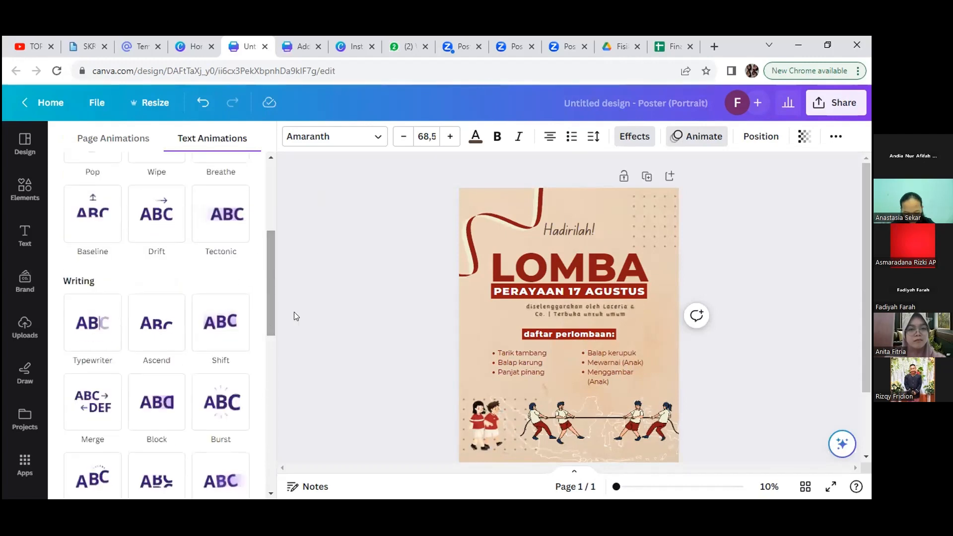
left_click(761, 136)
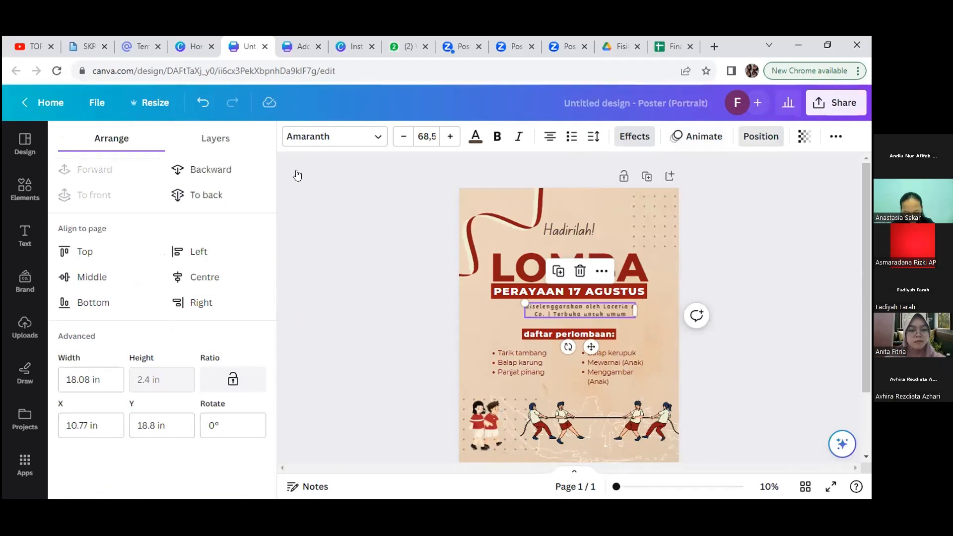
left_click(801, 144)
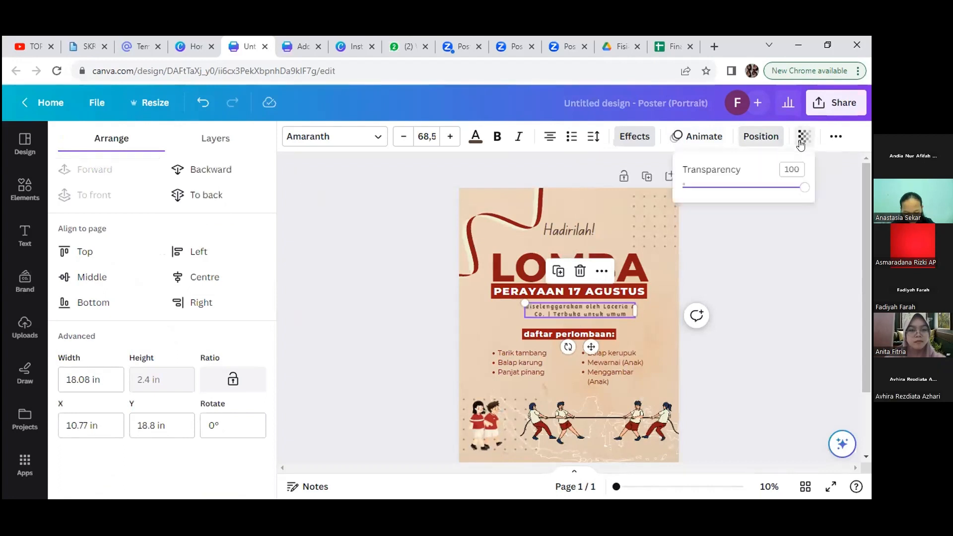
mouse_move(804, 187)
left_mouse_down()
mouse_move(699, 190)
mouse_move(801, 195)
left_mouse_up()
- Try underlining and uppercase on the organiser text, turning each one off again
left_click(836, 136)
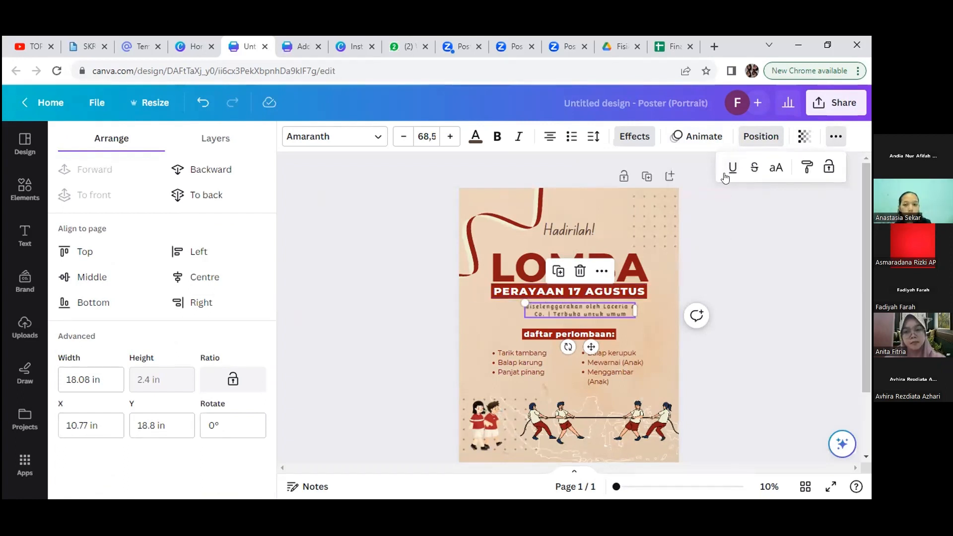
left_click(725, 177)
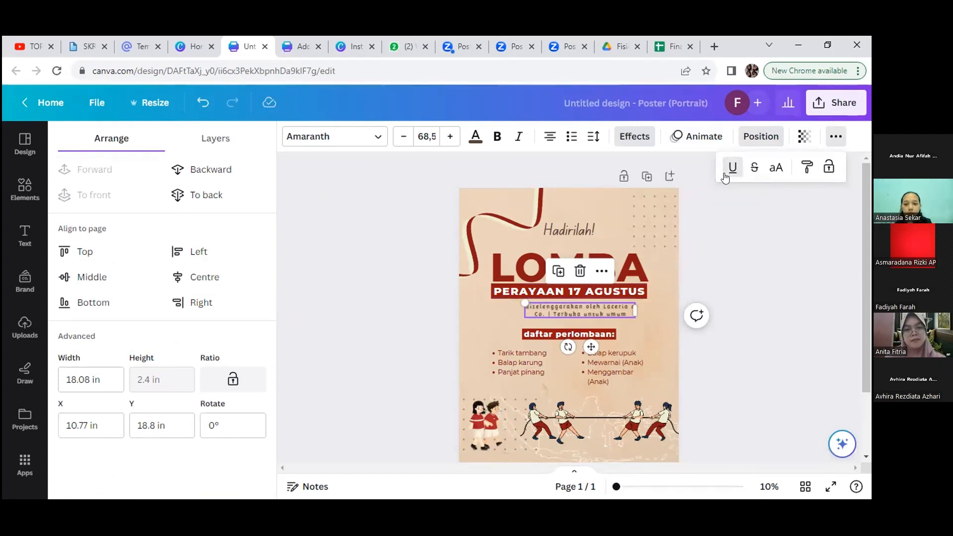
left_click(726, 177)
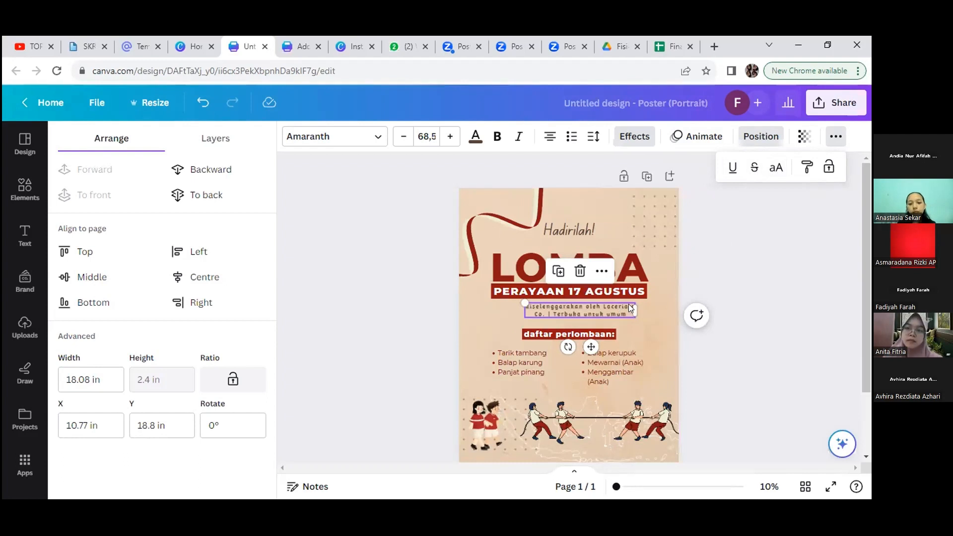
left_click(774, 171)
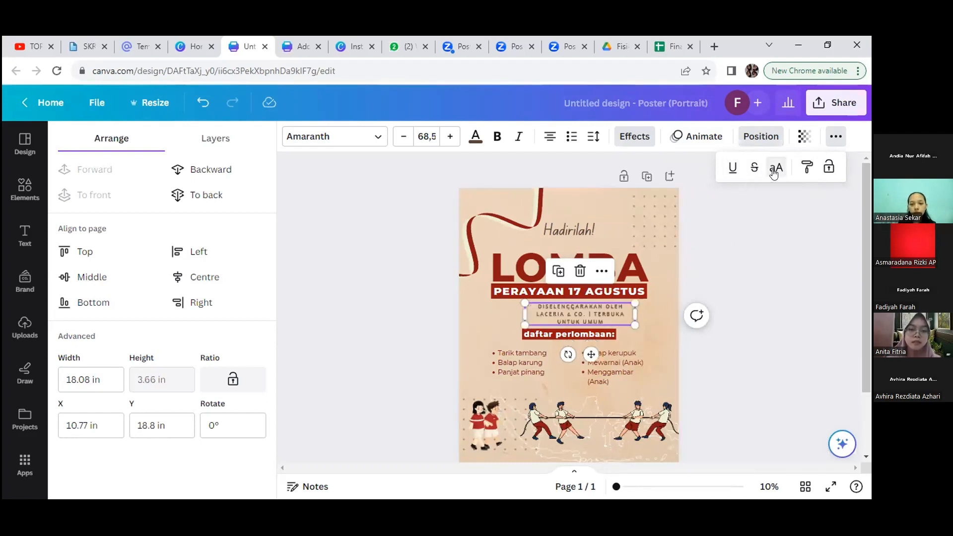
left_click(773, 172)
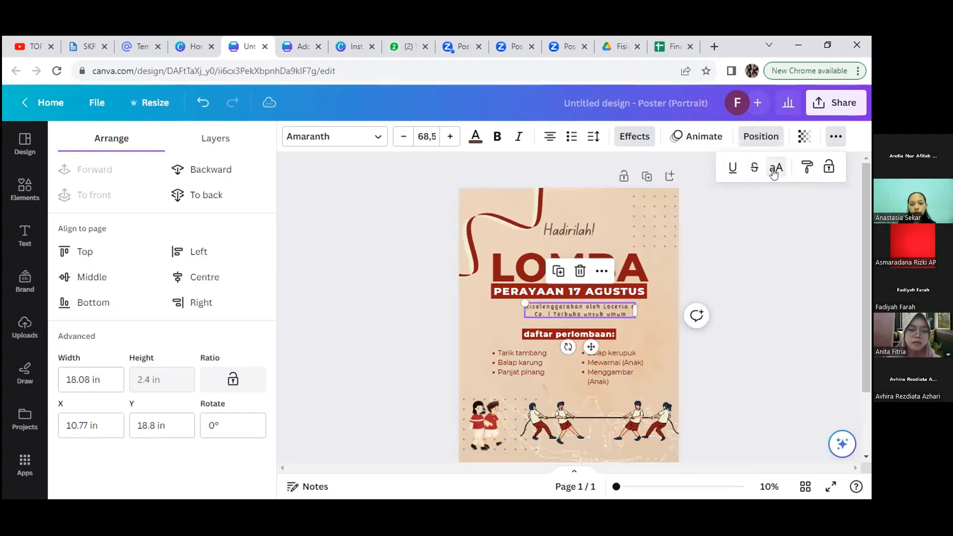
- Lock only the position of the LOMBA heading, and switch it to a full lock
left_click(634, 270)
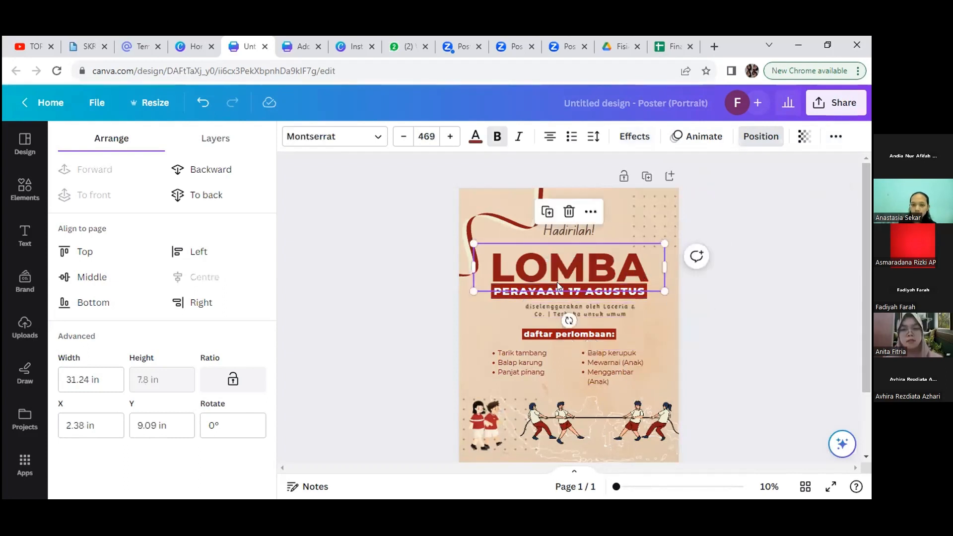
left_click(834, 143)
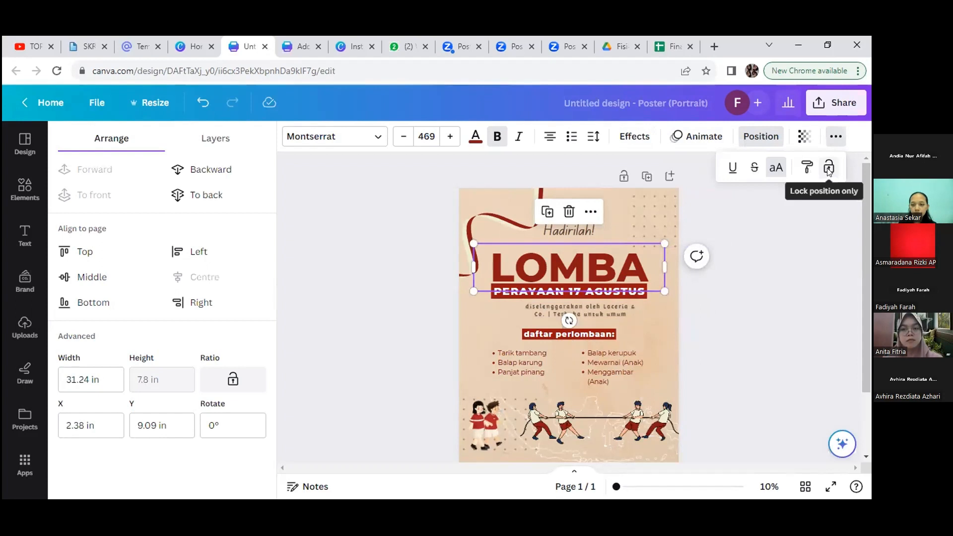
left_click(829, 169)
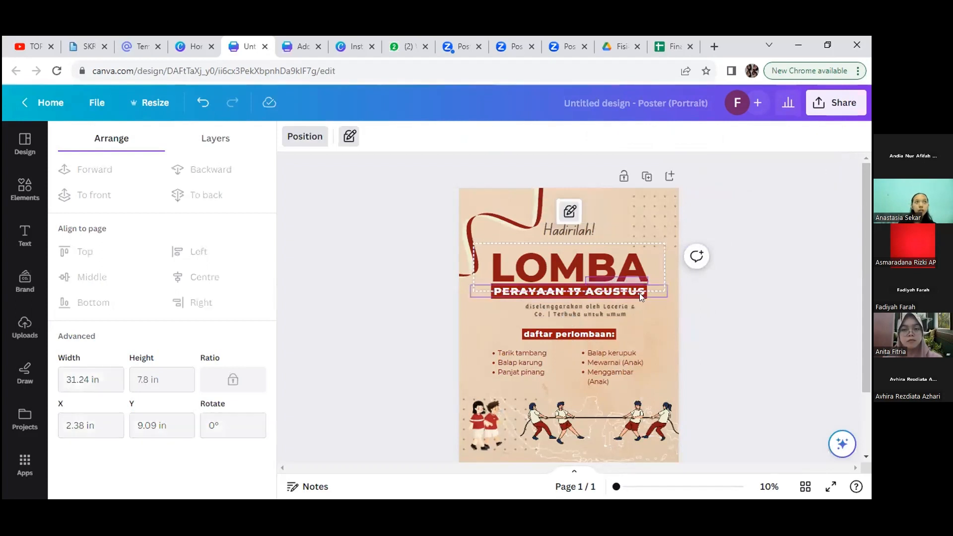
left_click(25, 235)
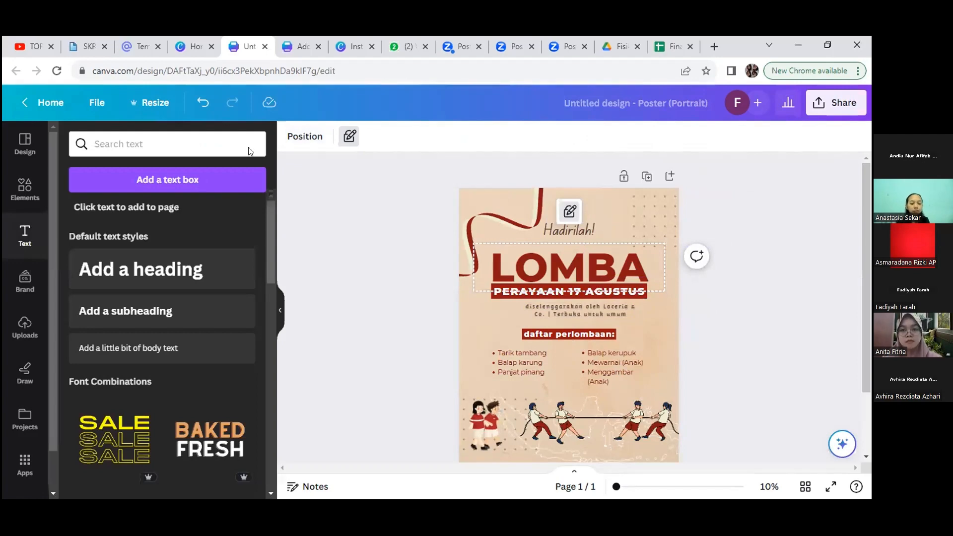
left_click(347, 141)
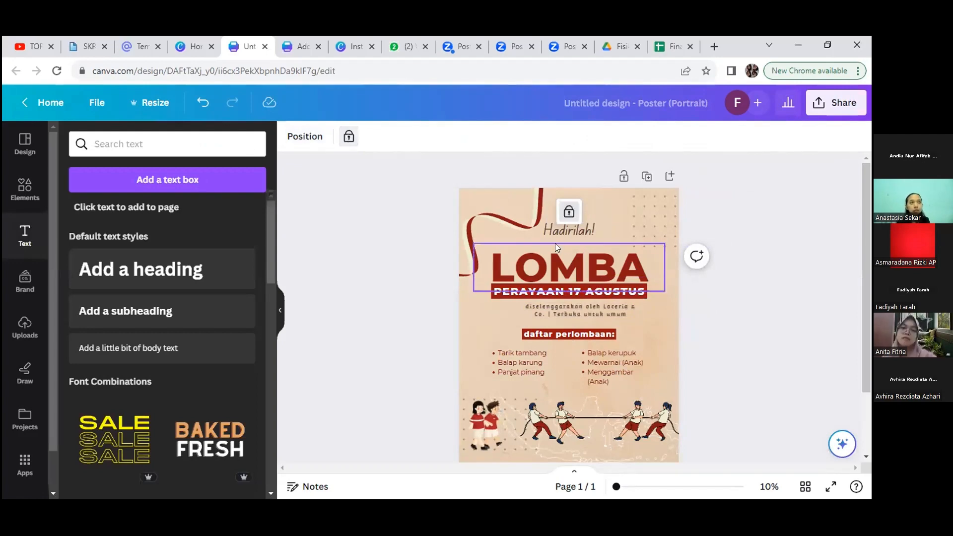
- Unlock the LOMBA heading and shift it slightly up and to the right
left_click(347, 135)
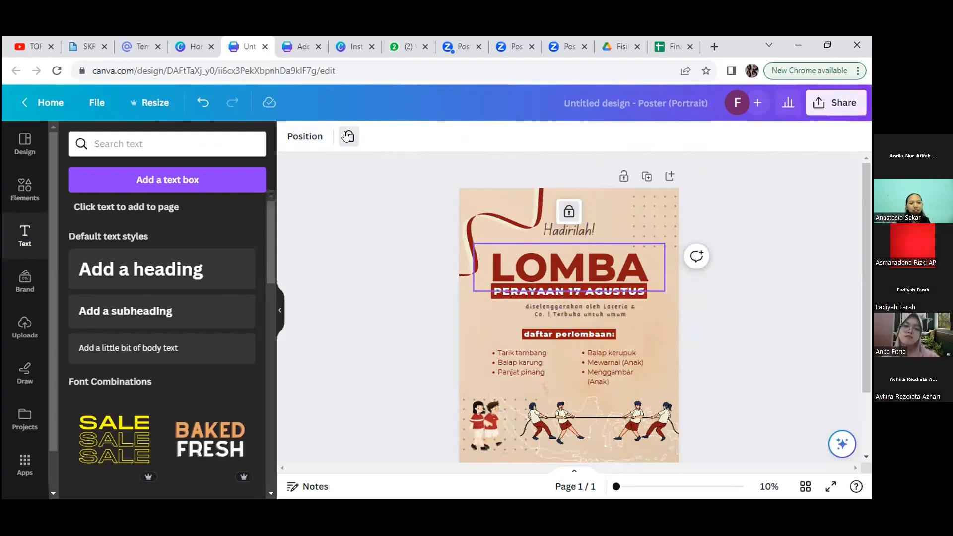
left_click_drag(548, 247, 551, 246)
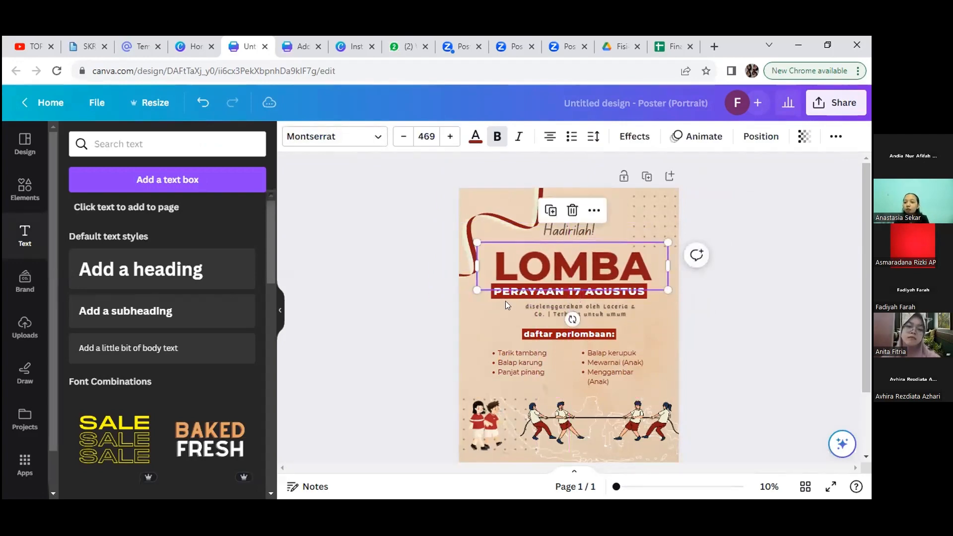
- Add the uploaded Universitas Lampung logo to the poster and shrink it to a small emblem
left_click(26, 328)
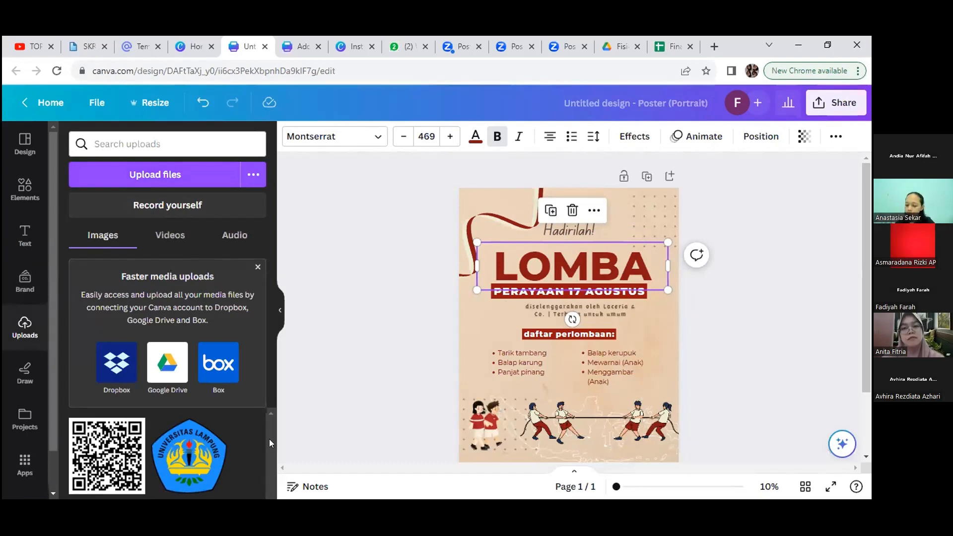
left_click(180, 474)
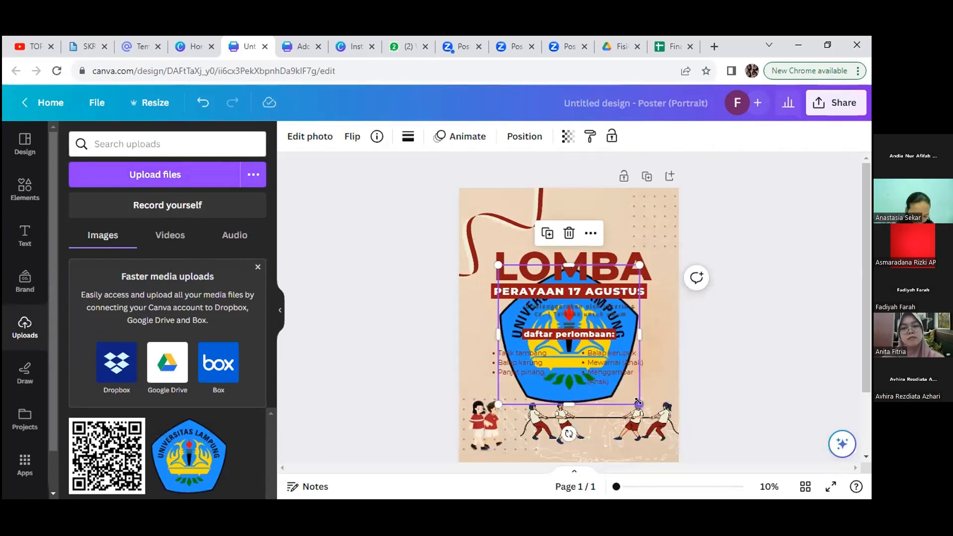
left_click_drag(604, 371, 528, 299)
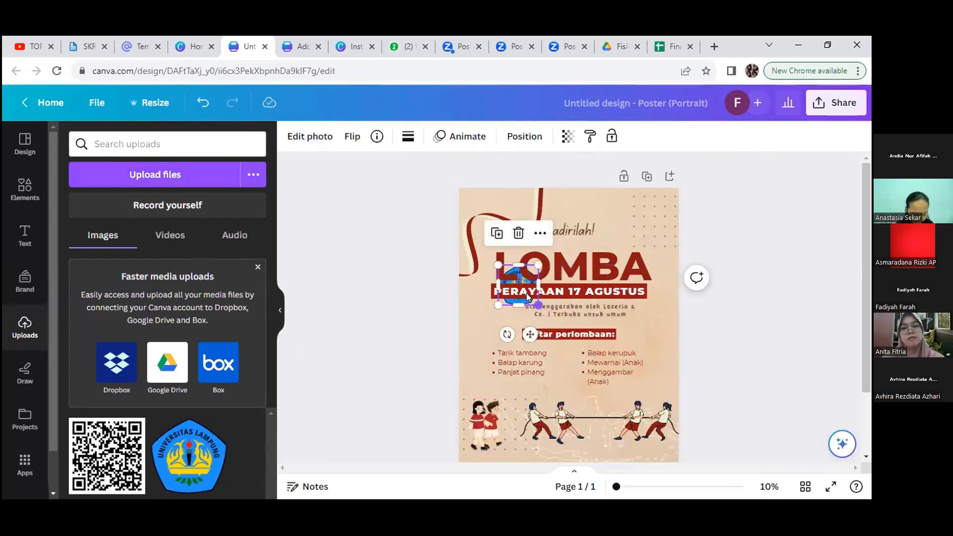
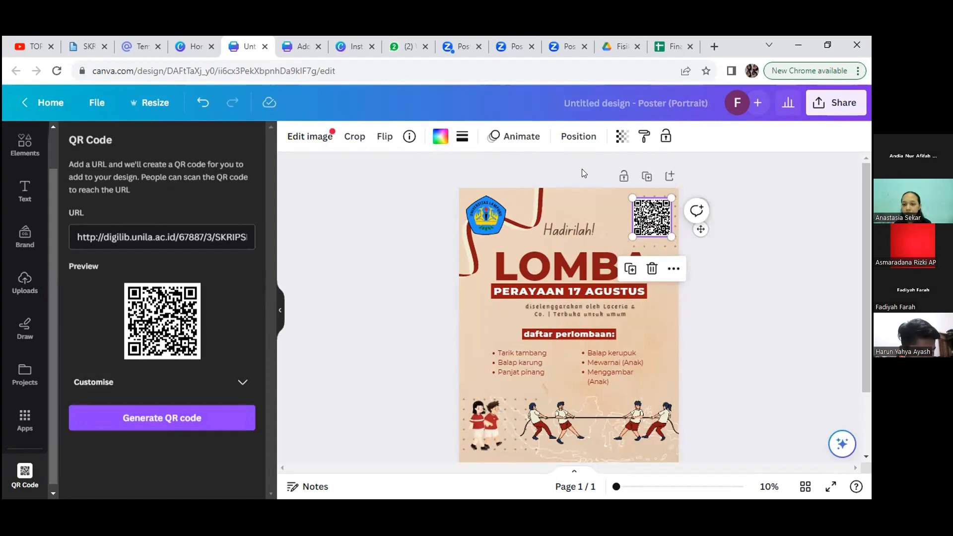
- Set the poster's collaboration link so that anyone with the link can edit
left_click(837, 109)
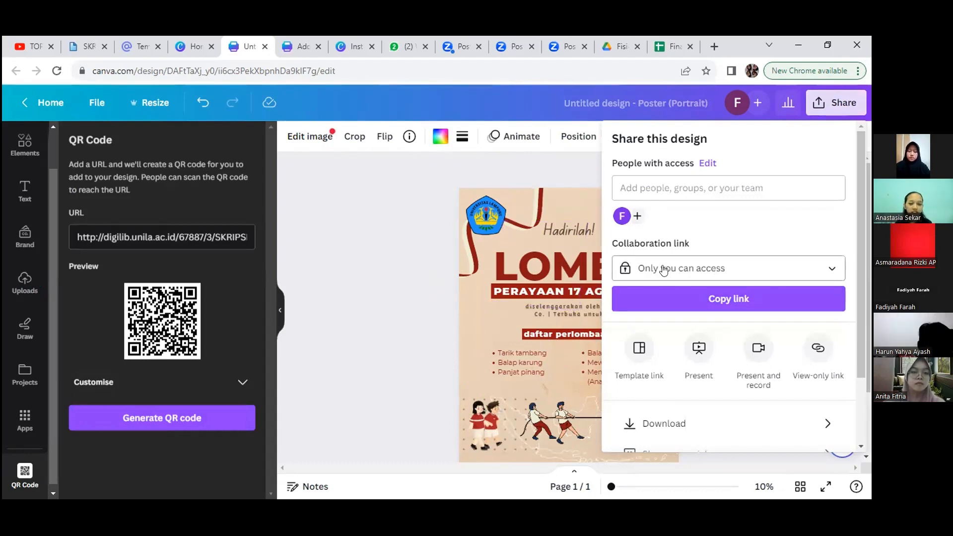
left_click(740, 268)
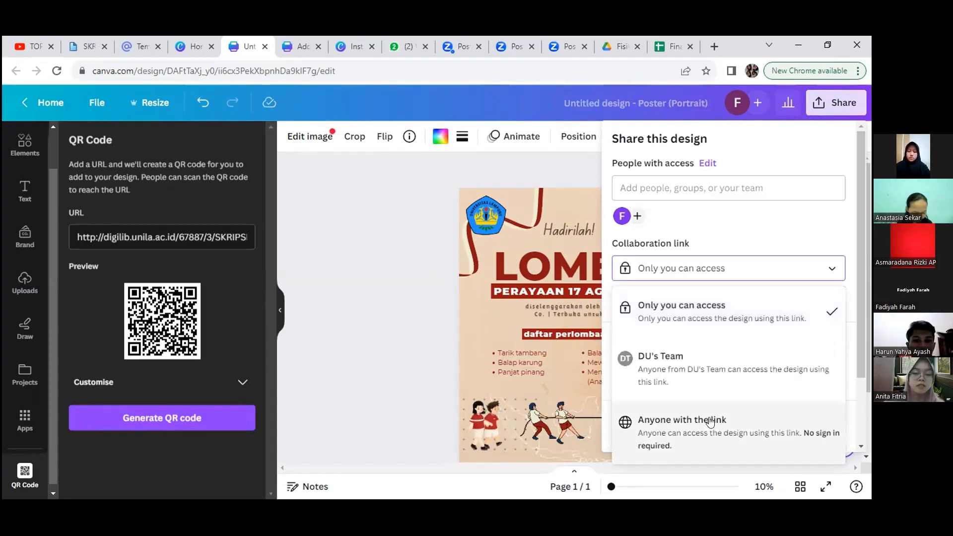
left_click(711, 422)
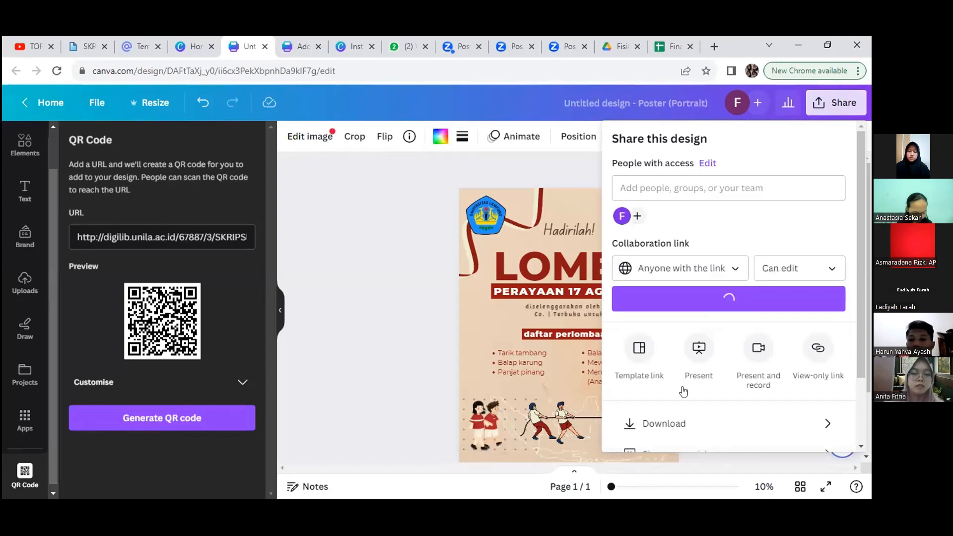
left_click(794, 268)
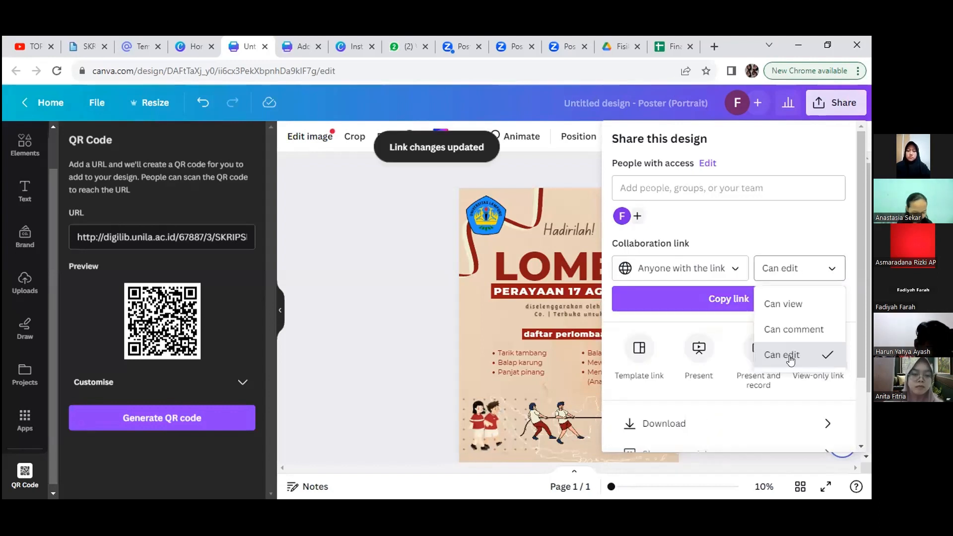
left_click(784, 269)
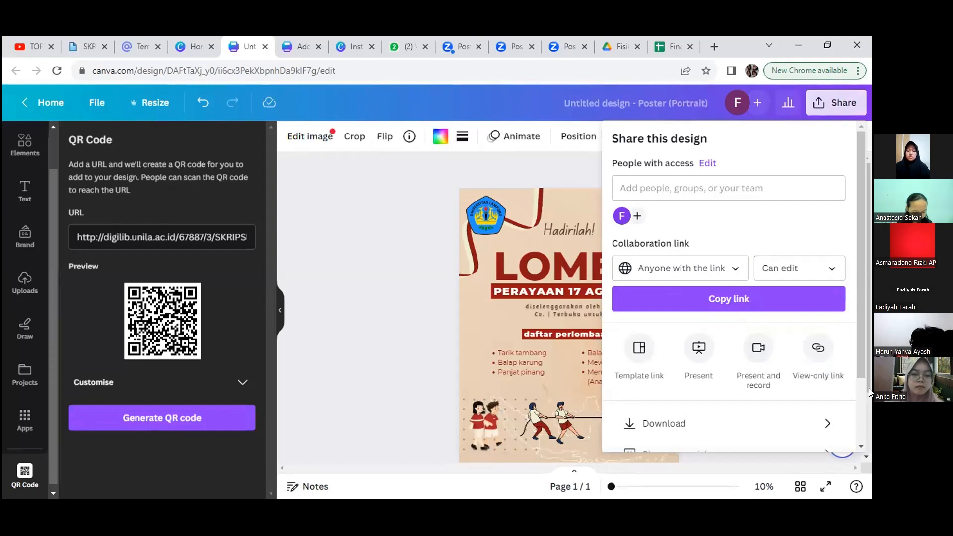
- Look through the download settings and available file types for the poster, and return to the sharing options
left_click_drag(864, 388, 863, 450)
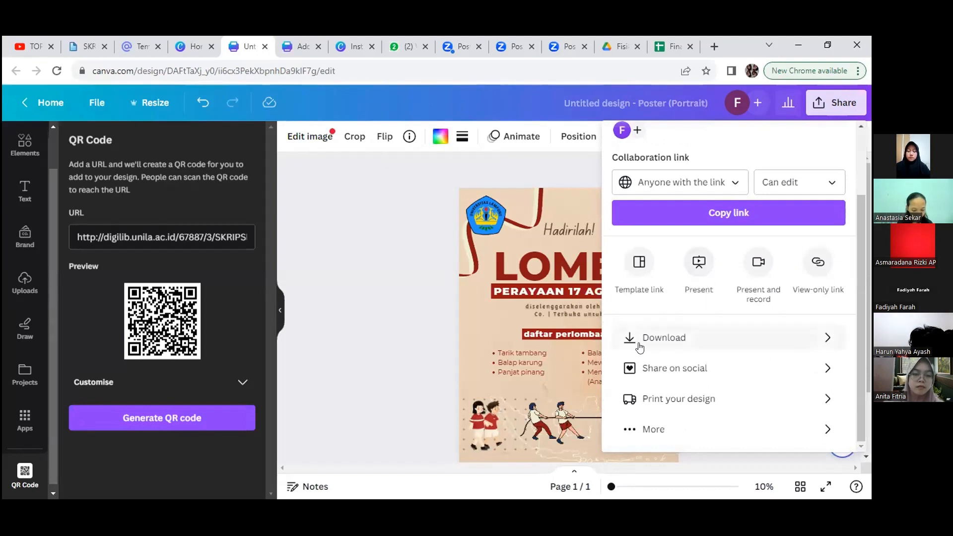
left_click(805, 339)
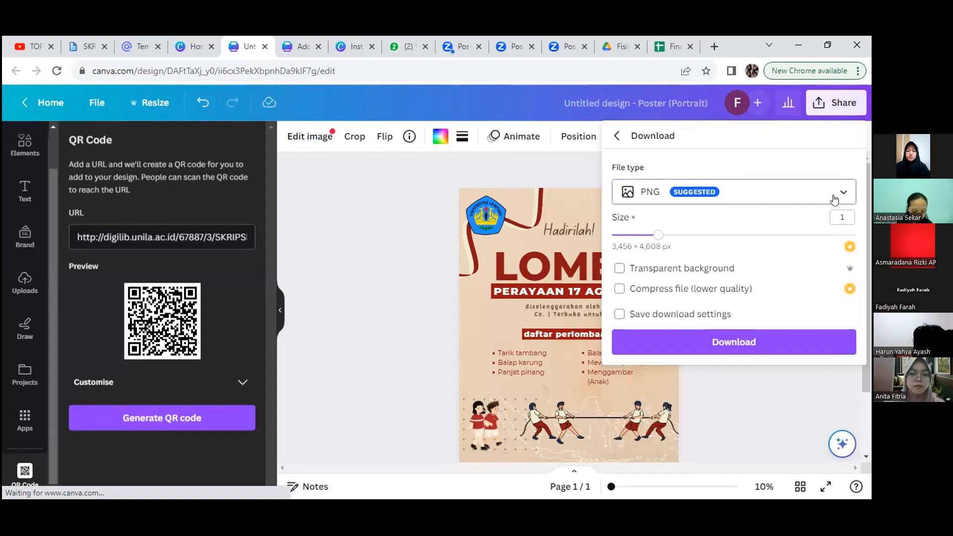
left_click(639, 193)
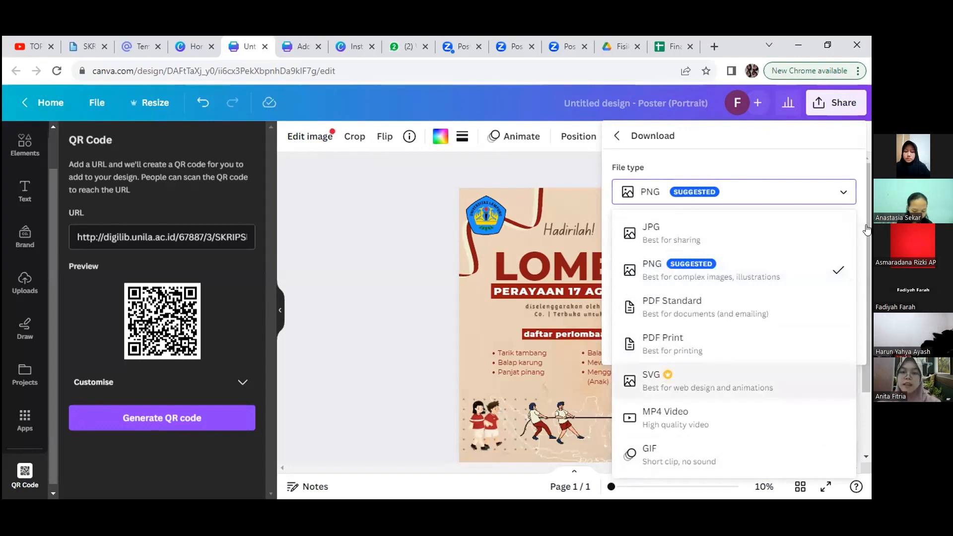
left_click(695, 342)
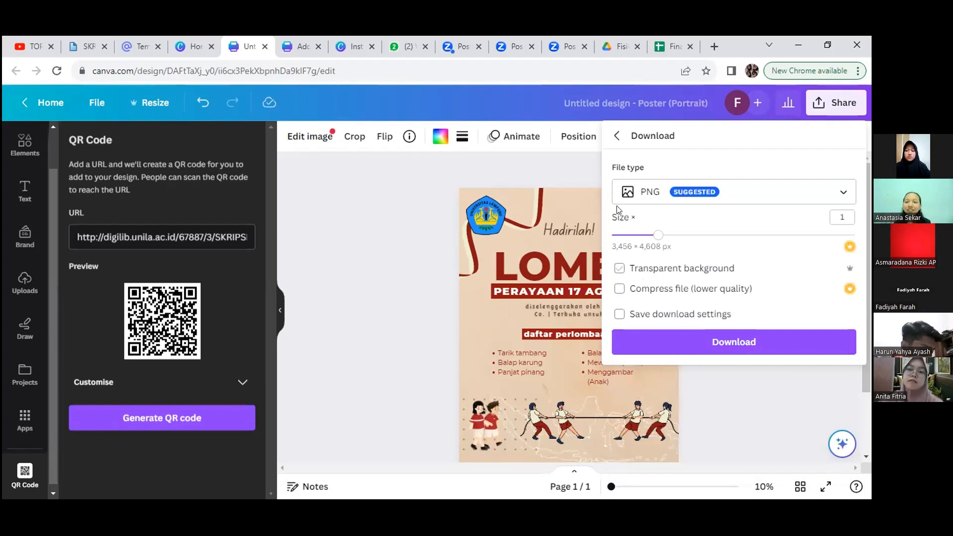
left_click(618, 136)
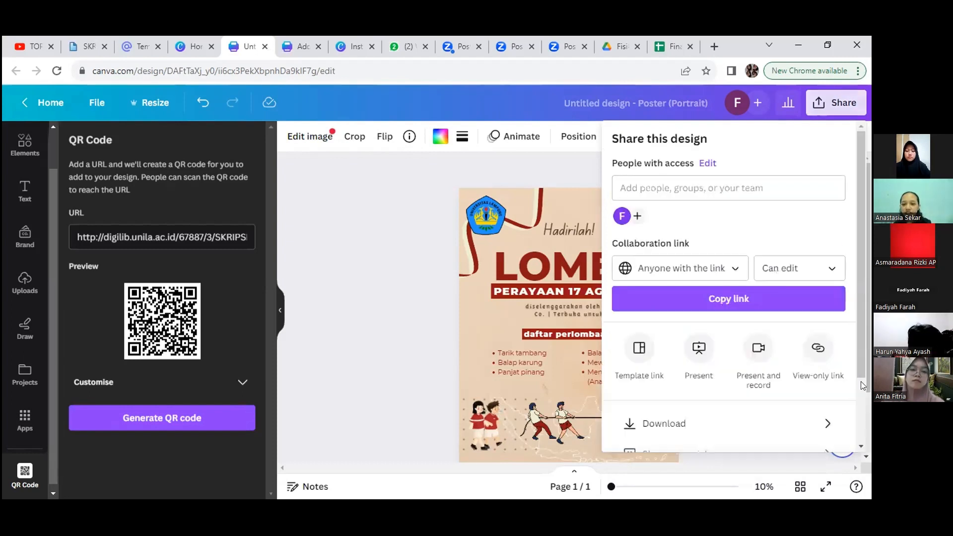
- Look through the full range of sharing, social, saving, messaging and design publishing options, and close the list
scroll(861, 383, "down", 2)
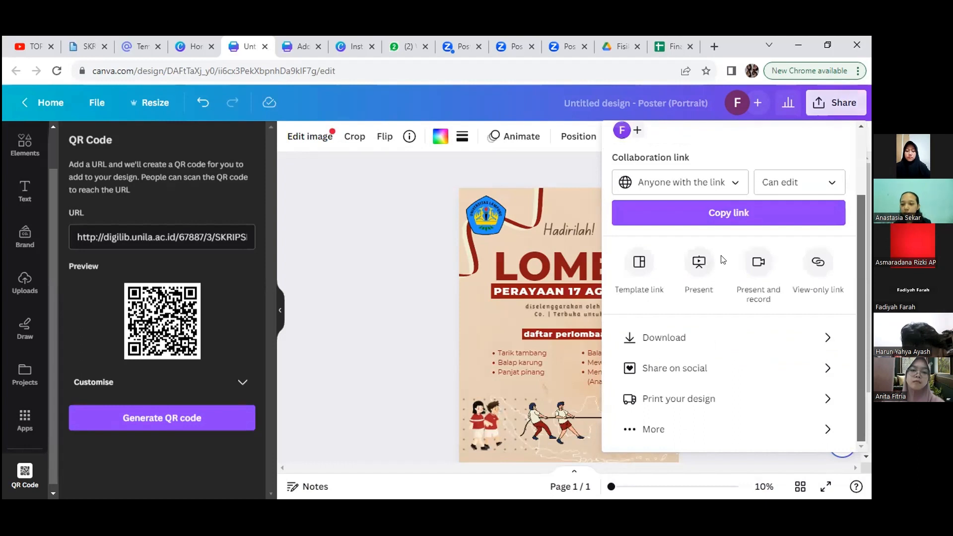
left_click(715, 434)
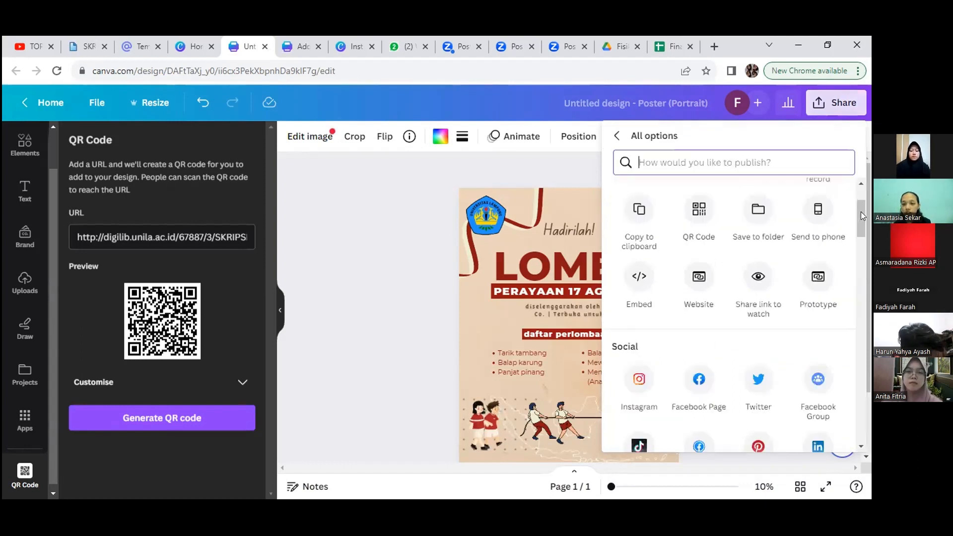
scroll(864, 249, "down", 3)
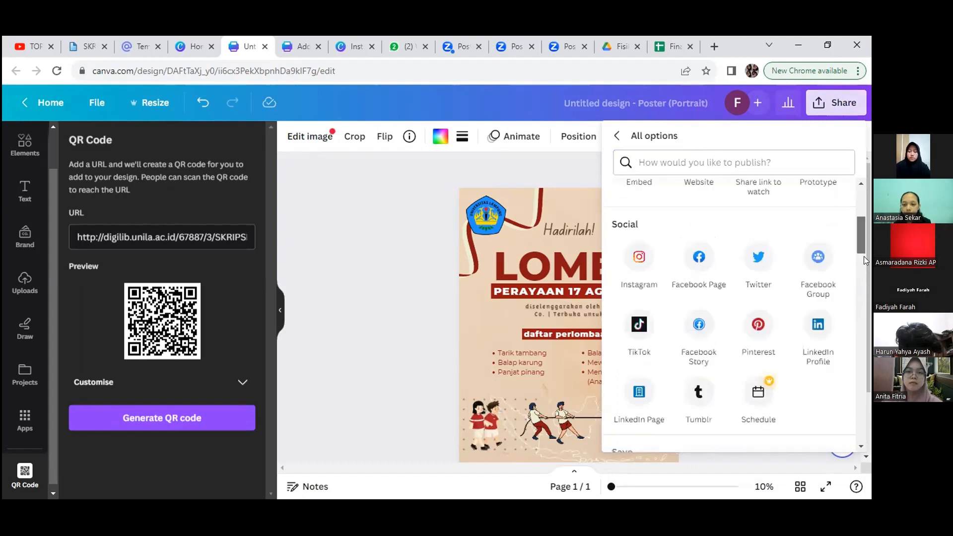
scroll(864, 256, "down", 1)
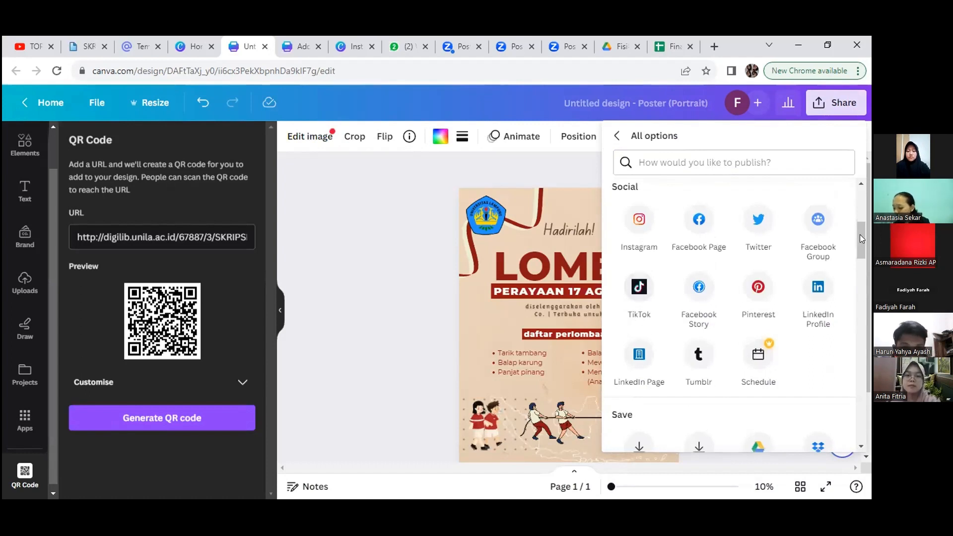
scroll(863, 261, "down", 5)
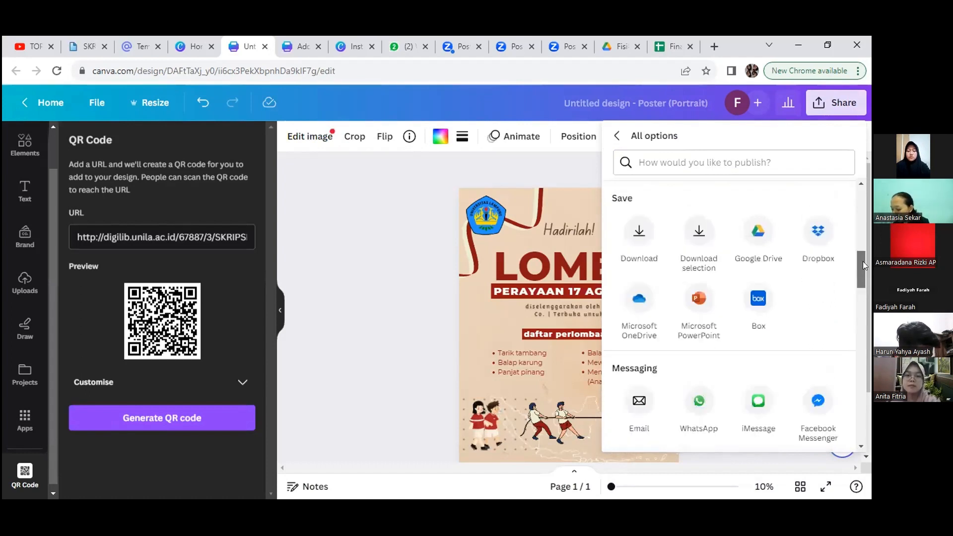
scroll(863, 261, "up", 1)
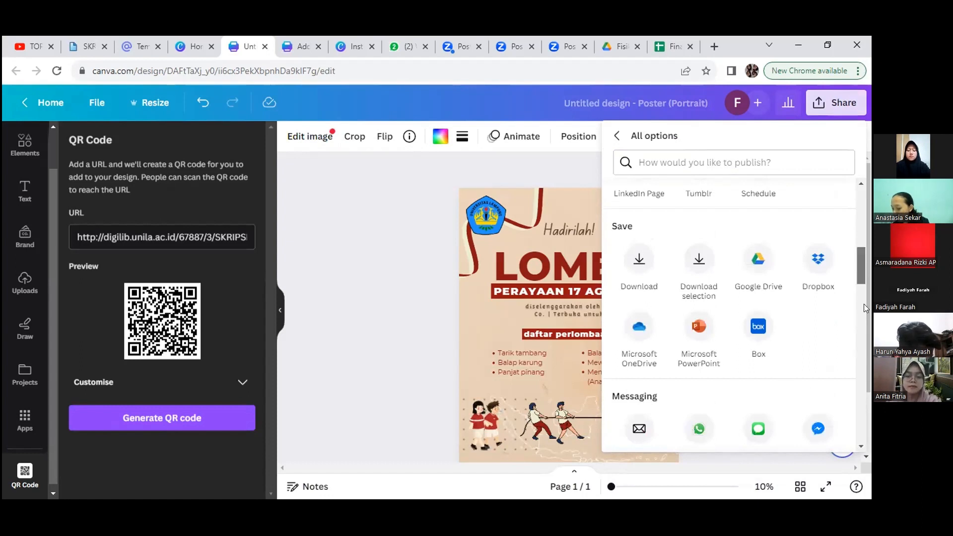
scroll(800, 321, "down", 4)
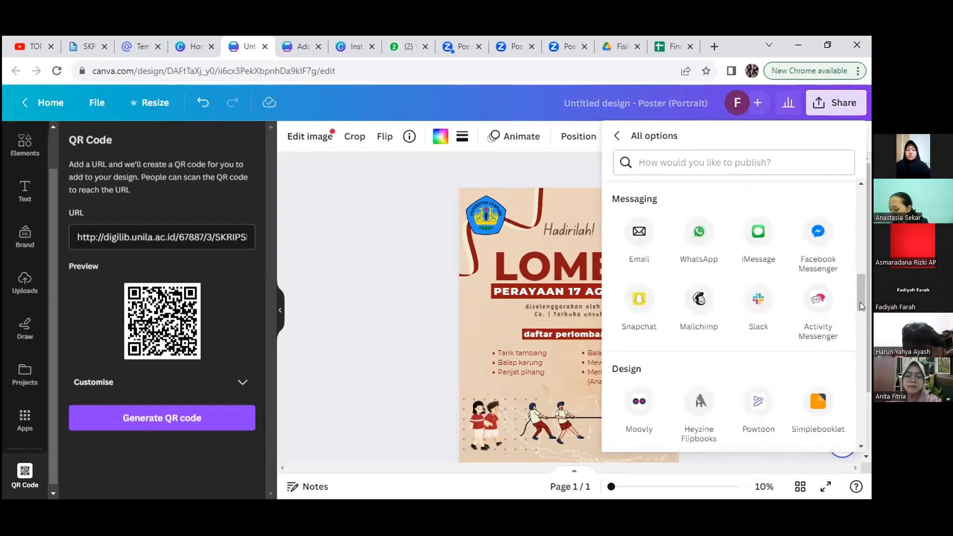
scroll(863, 352, "down", 15)
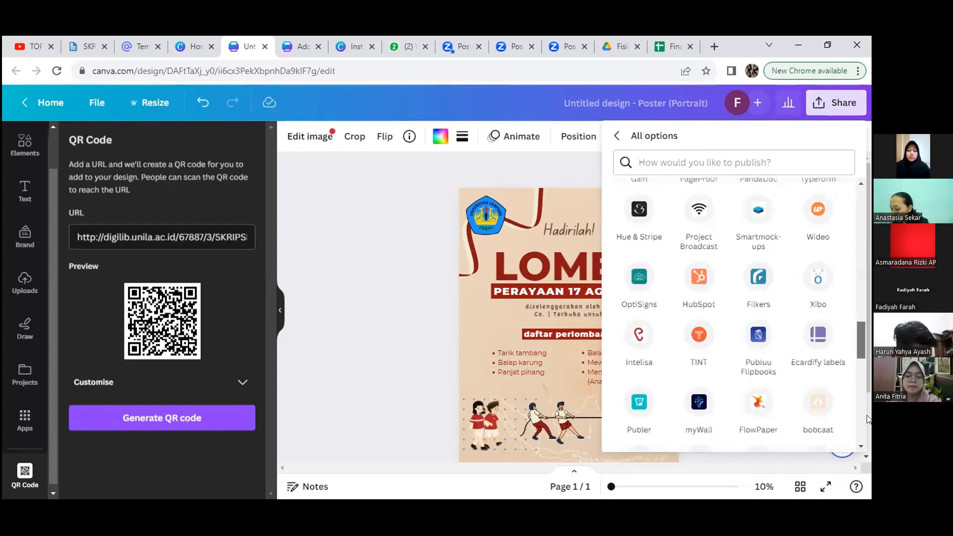
left_click_drag(863, 352, 859, 74)
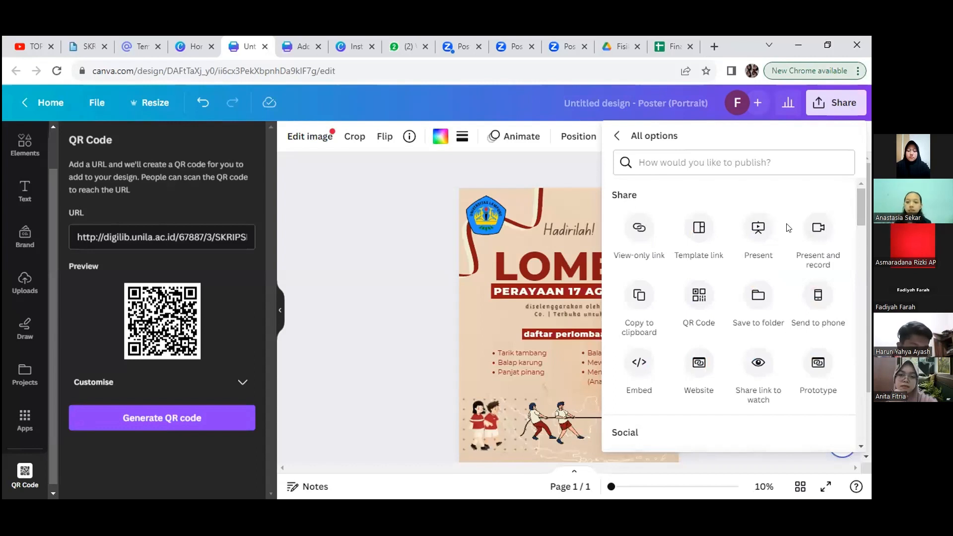
key("Escape")
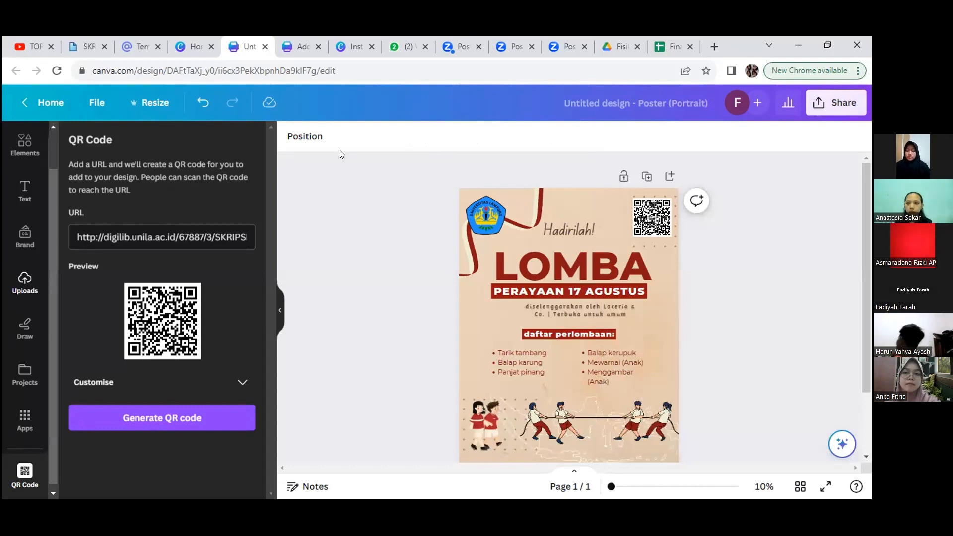
left_click(494, 217)
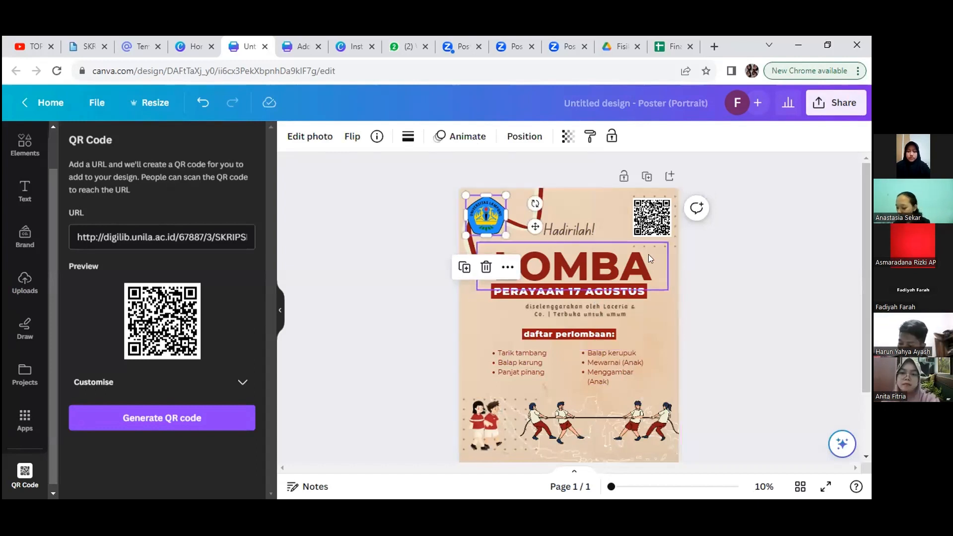
left_click(732, 346)
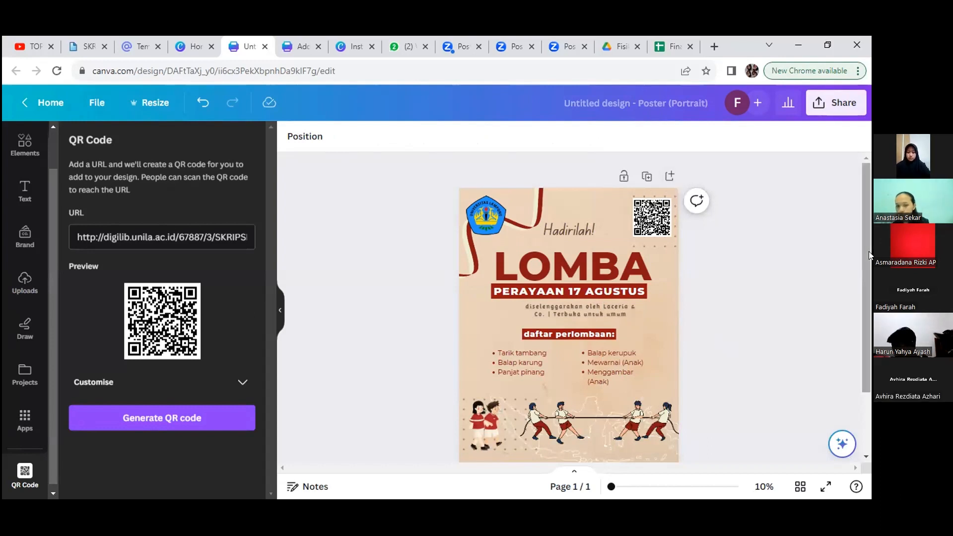
scroll(869, 261, "down", 2)
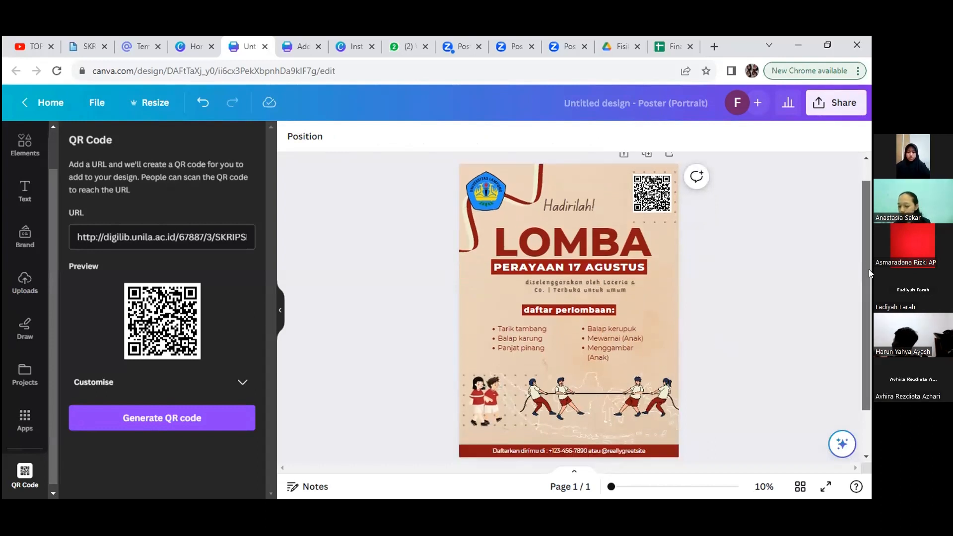
scroll(869, 267, "up", 2)
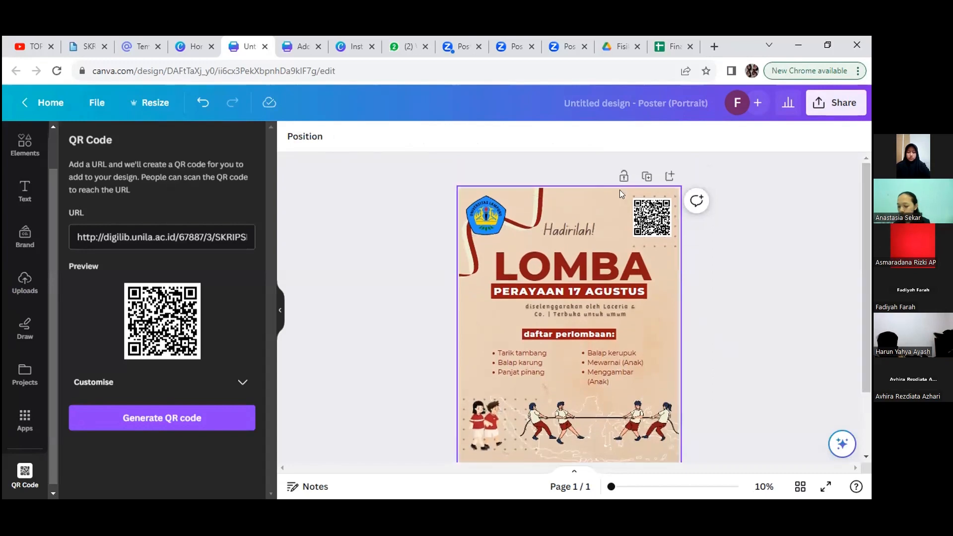
- Add a blank second page to the poster and go back to the full list of poster templates
left_click(665, 178)
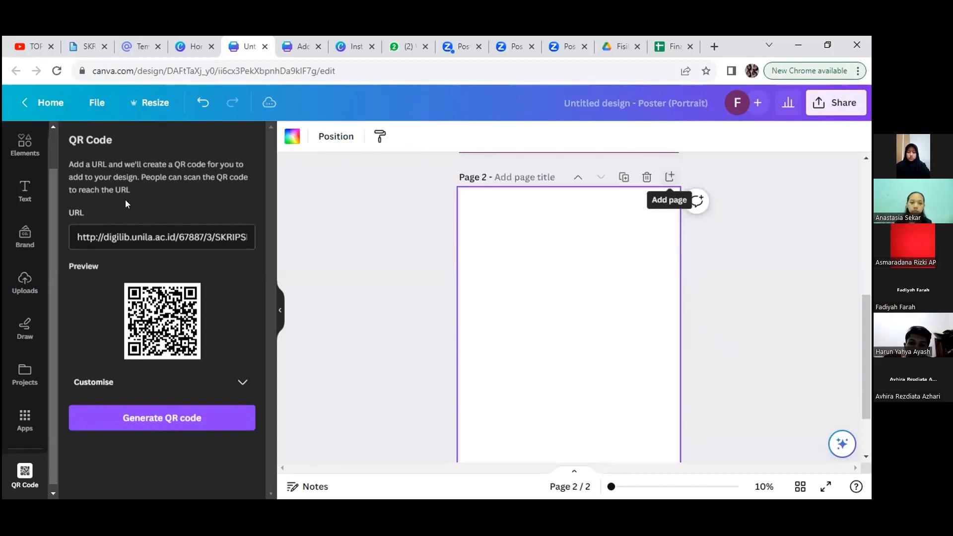
scroll(52, 170, "up", 2)
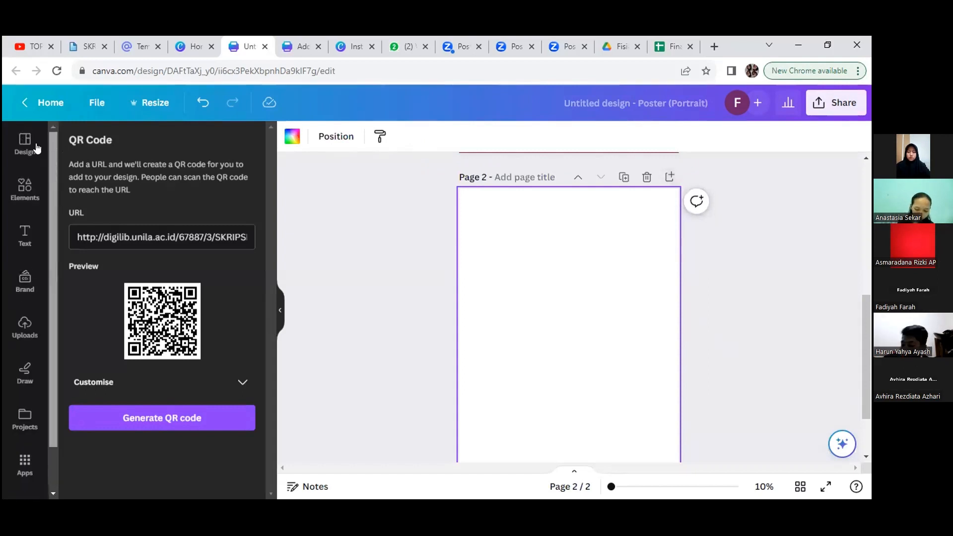
left_click(36, 148)
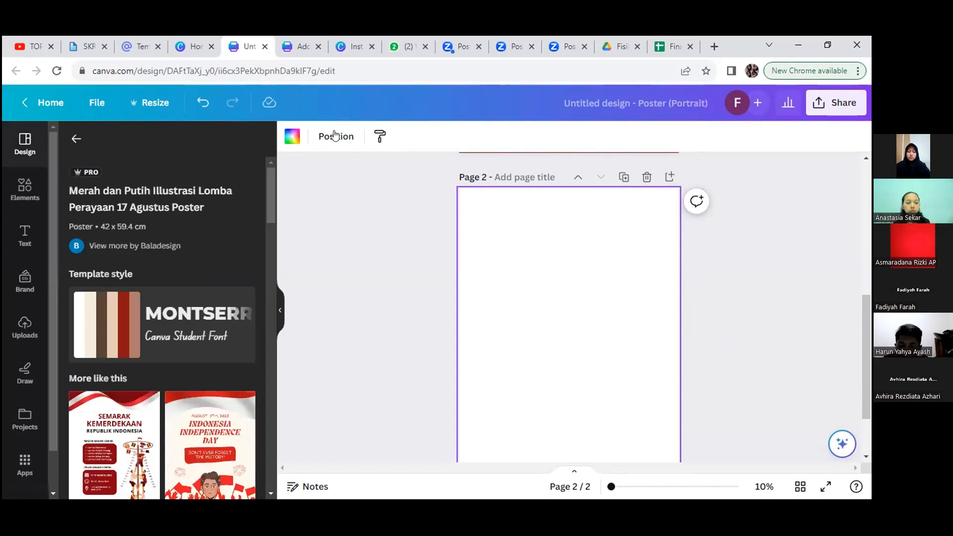
left_click(75, 139)
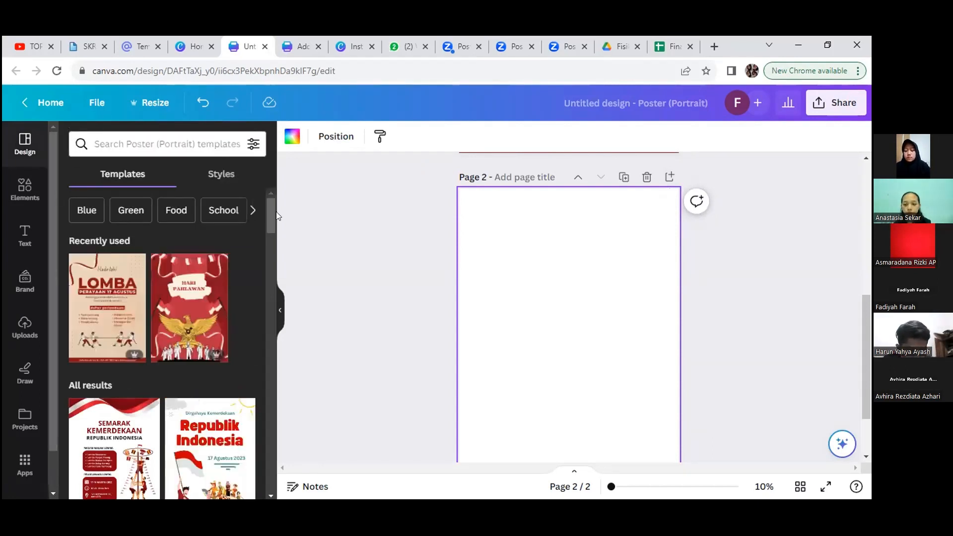
mouse_move(270, 215)
left_mouse_down()
mouse_move(278, 253)
mouse_move(272, 212)
left_mouse_up()
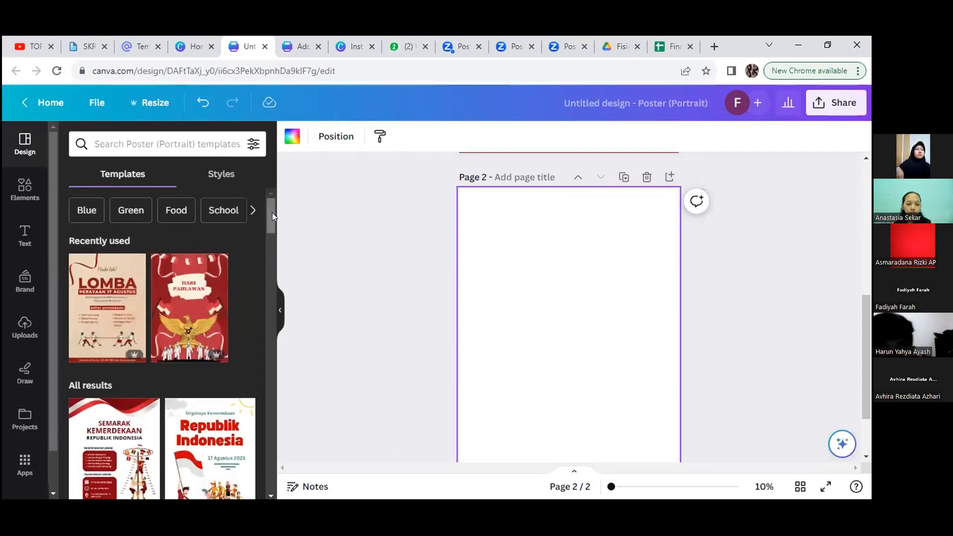
- Search the poster templates for "cover" and look through the results
left_click(175, 144)
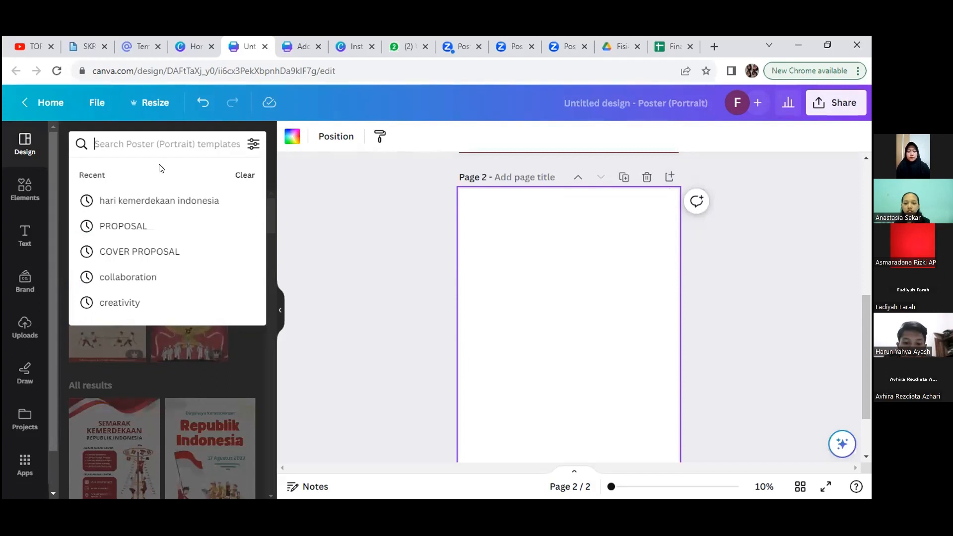
type("cover")
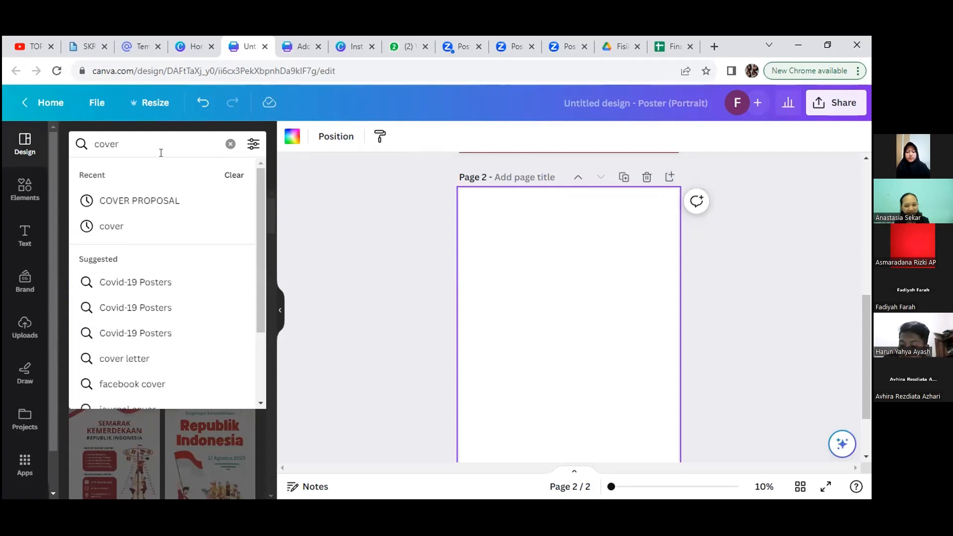
key("Return")
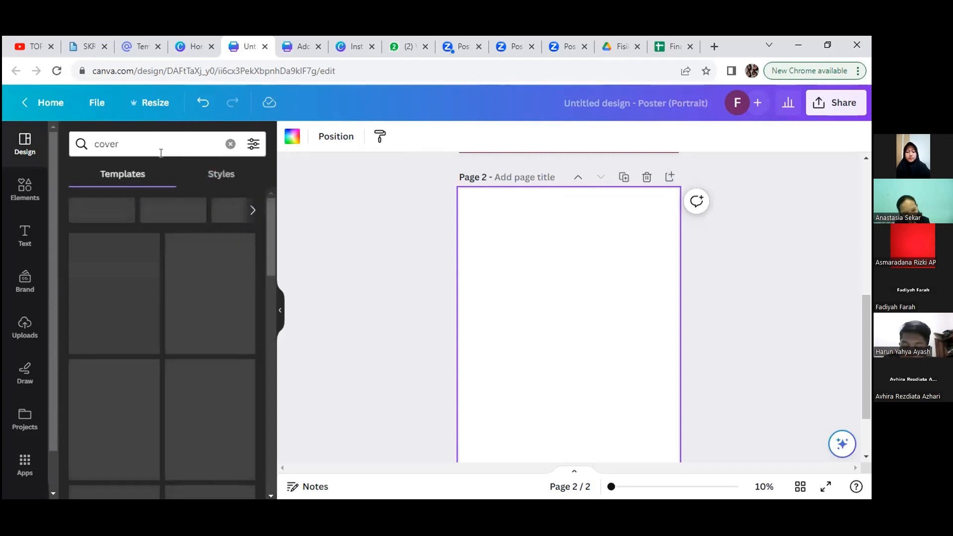
left_click_drag(268, 249, 272, 388)
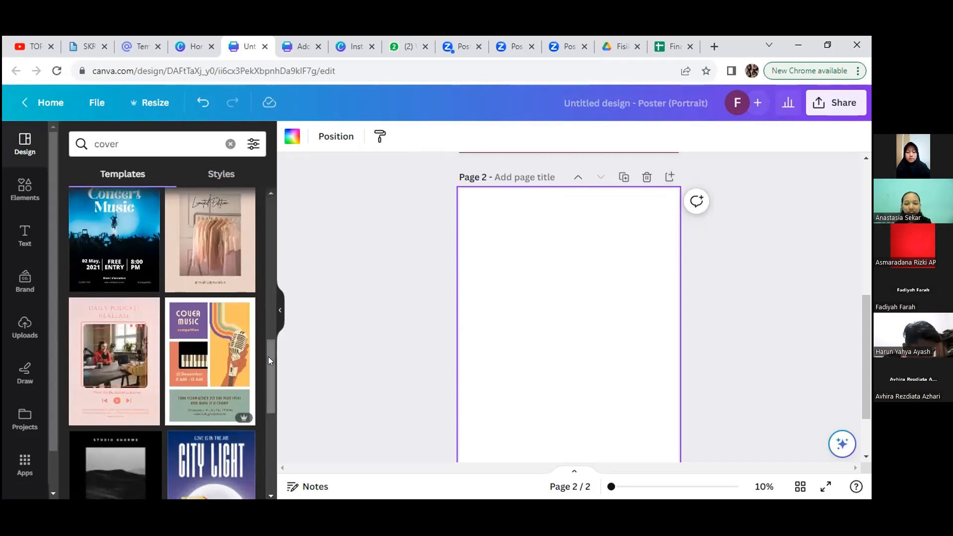
left_click_drag(269, 358, 267, 405)
scroll(263, 427, "down", 4)
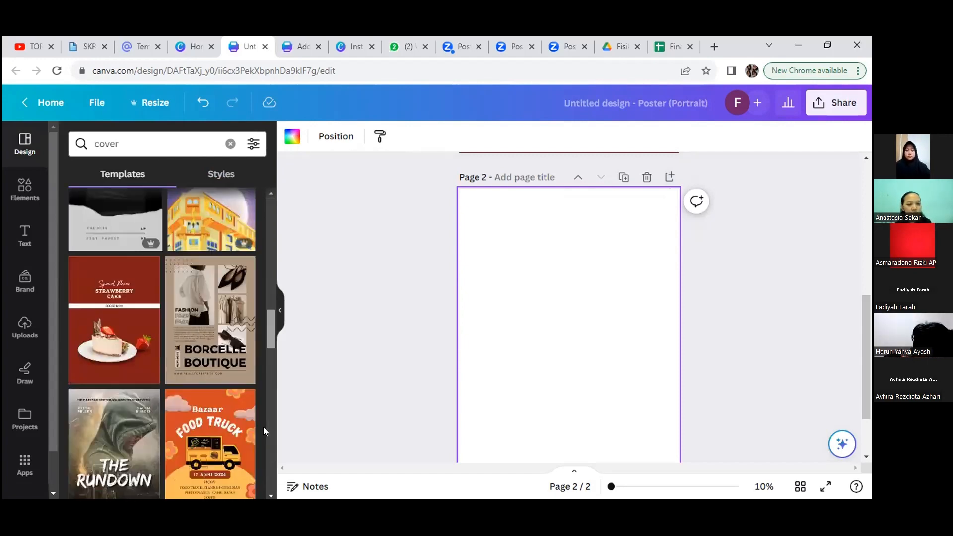
scroll(262, 453, "down", 4)
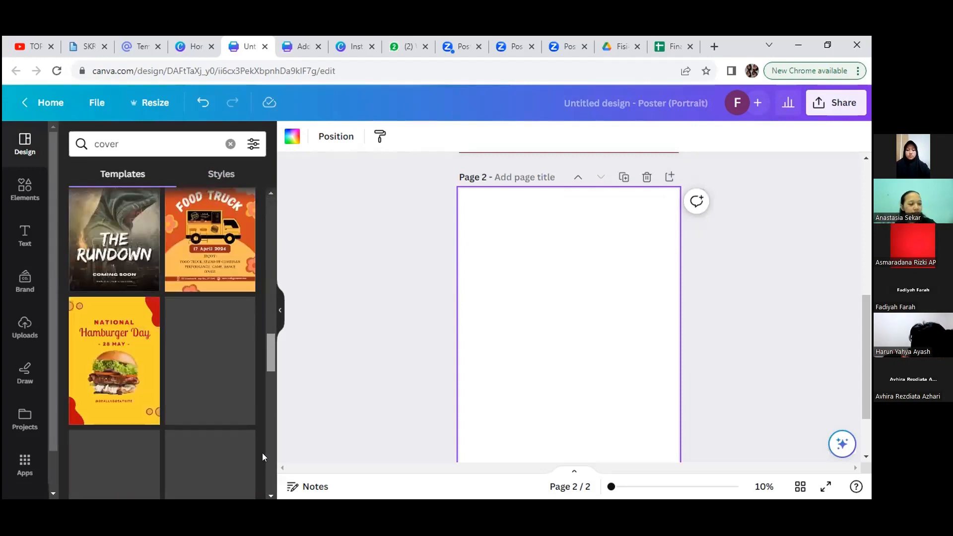
scroll(263, 476, "down", 10)
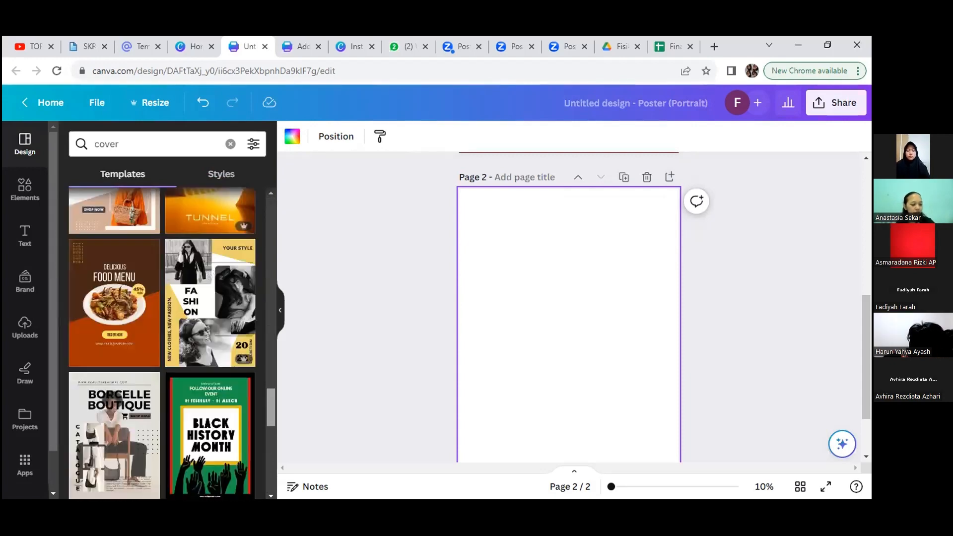
scroll(271, 348, "up", 15)
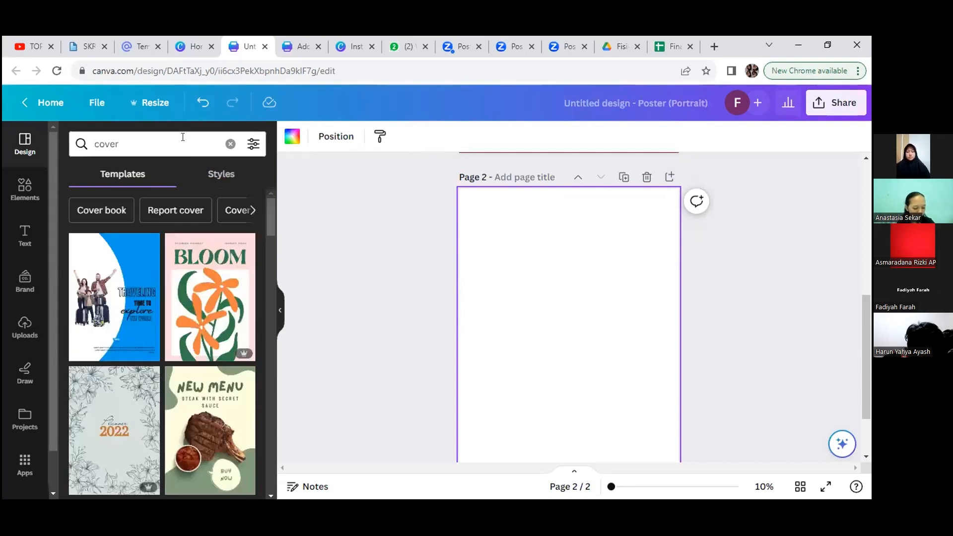
- Search the poster templates again using the recent term "COVER PROPOSAL" and look over the results
left_click(182, 142)
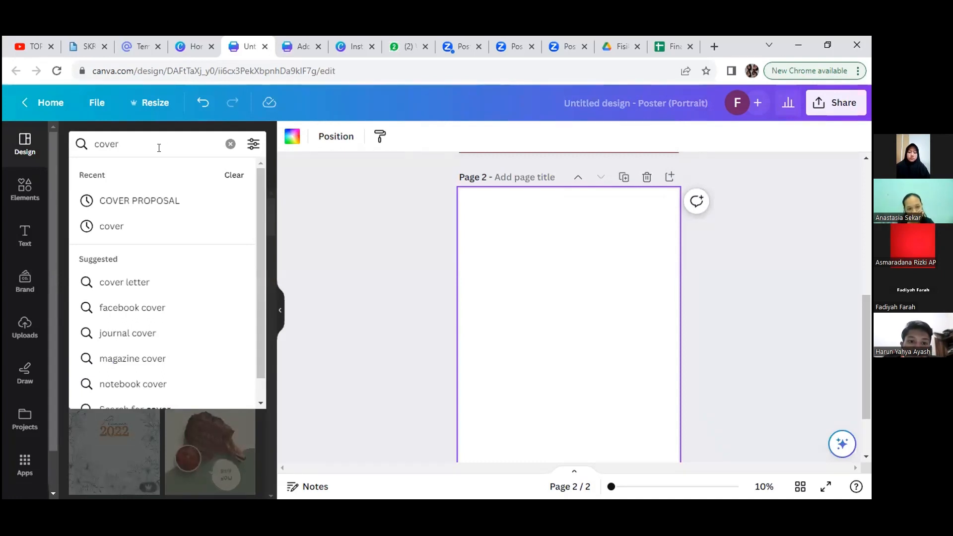
double_click(159, 148)
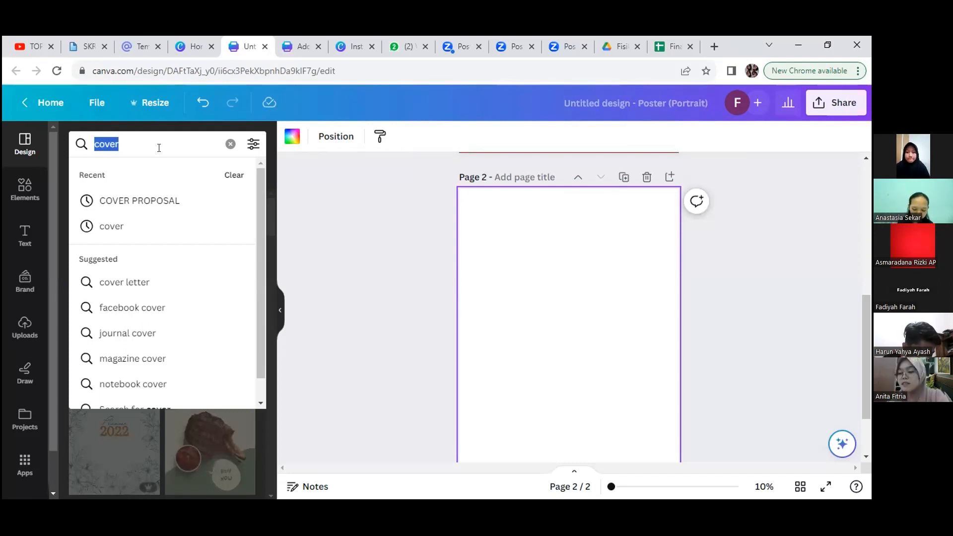
left_click(145, 201)
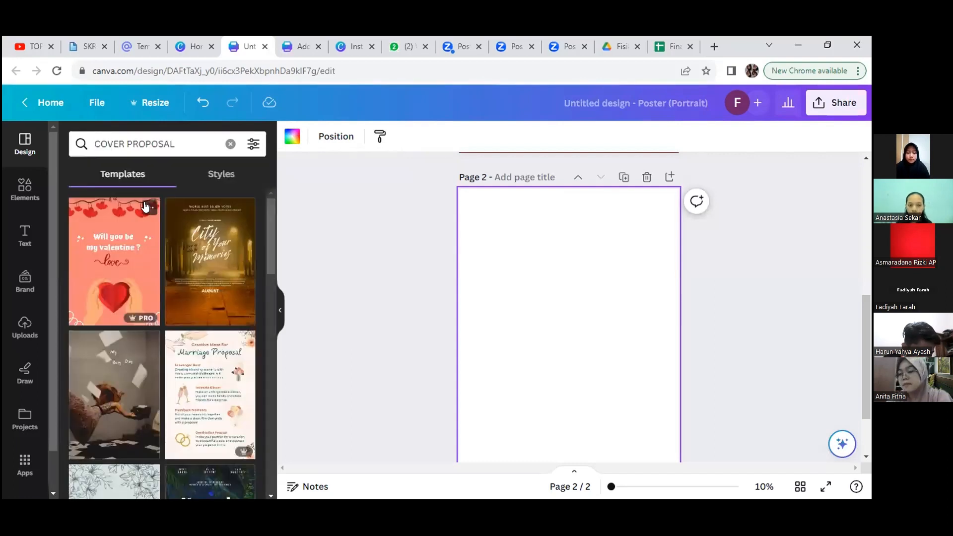
left_click_drag(269, 223, 260, 179)
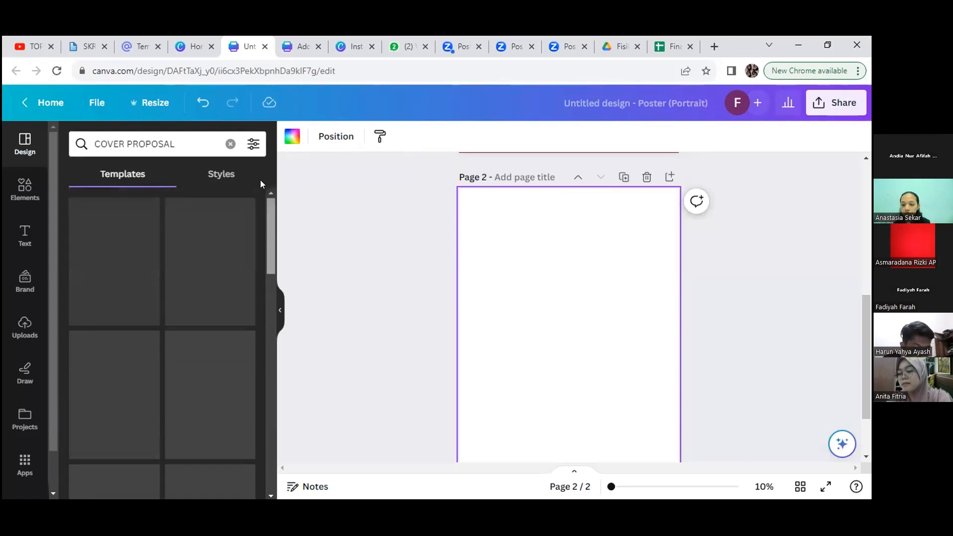
- Search the poster templates for "hari palang merah indonesia" and look through the results
left_click(192, 143)
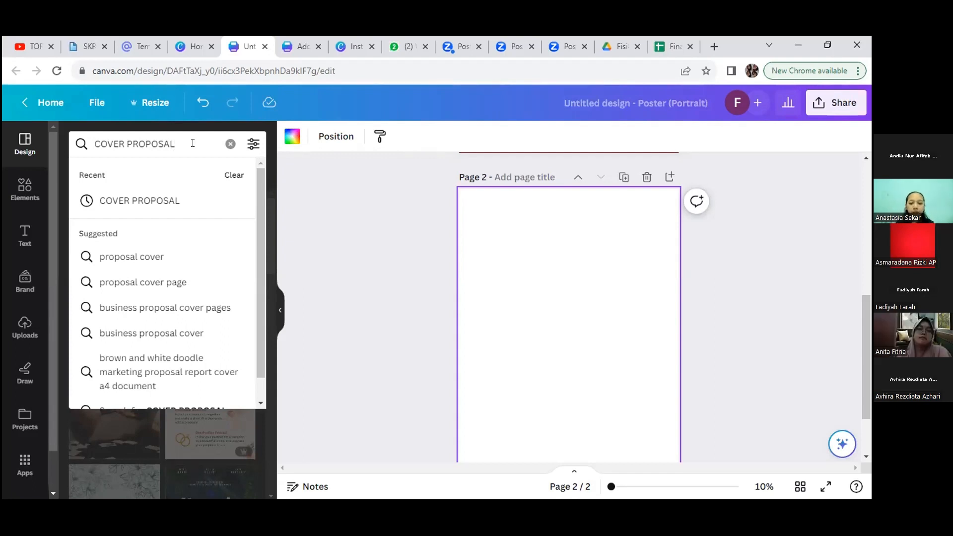
triple_click(193, 144)
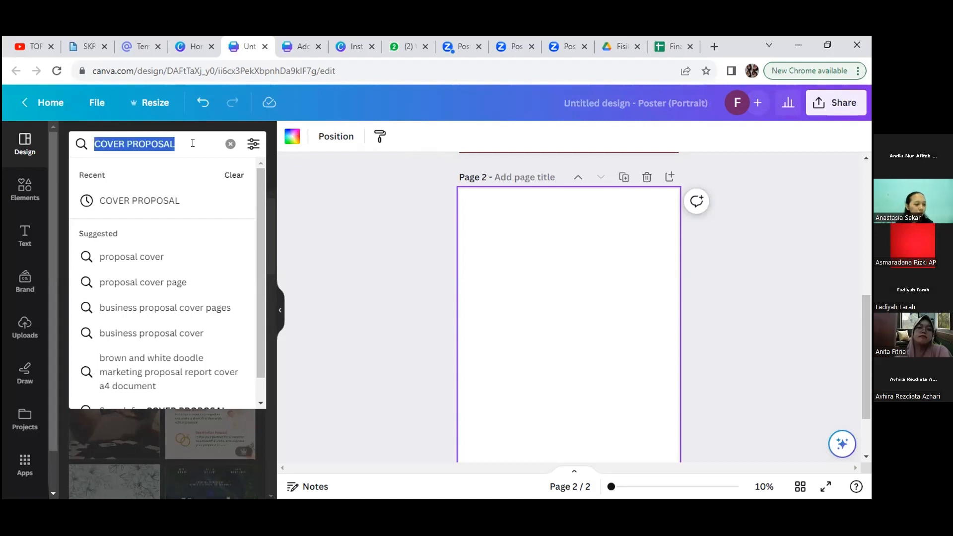
type("ha")
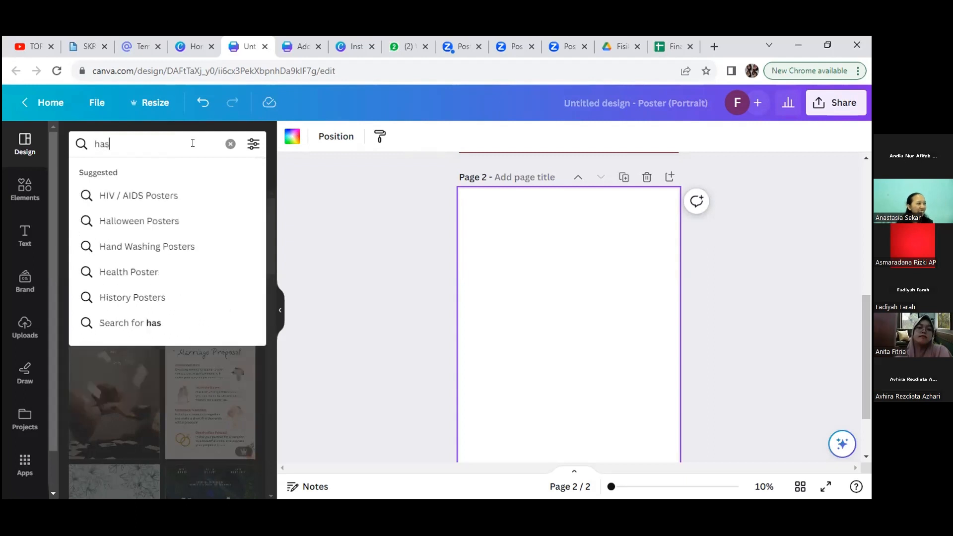
type("ri")
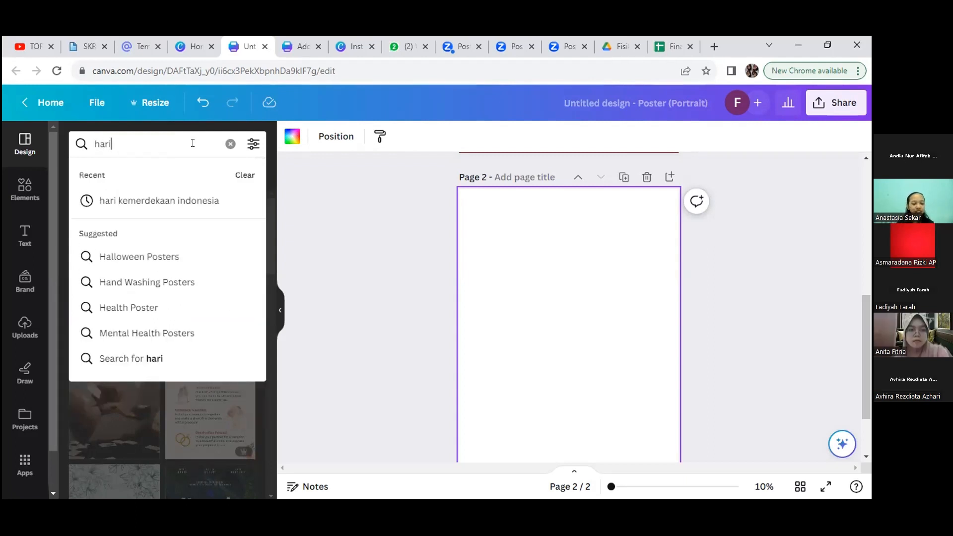
type(" palang")
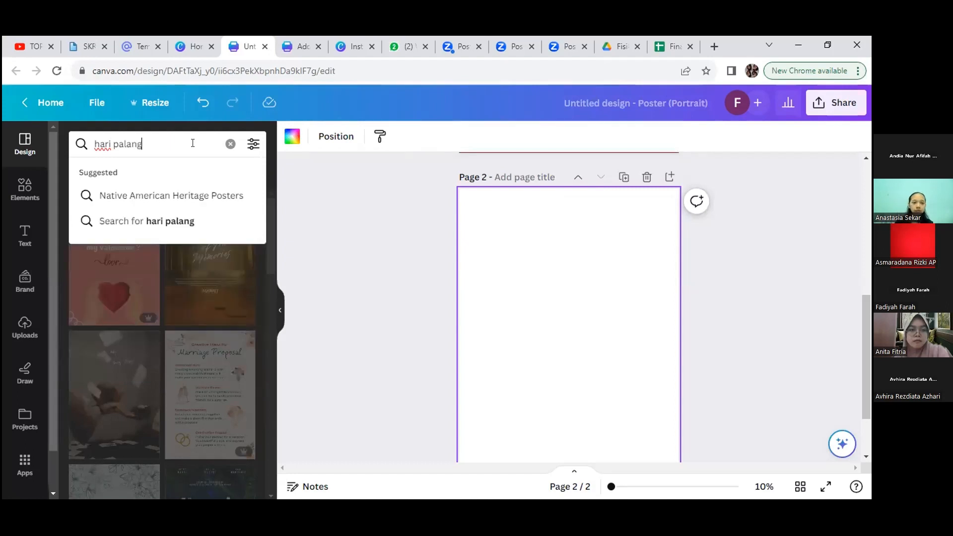
type(" me")
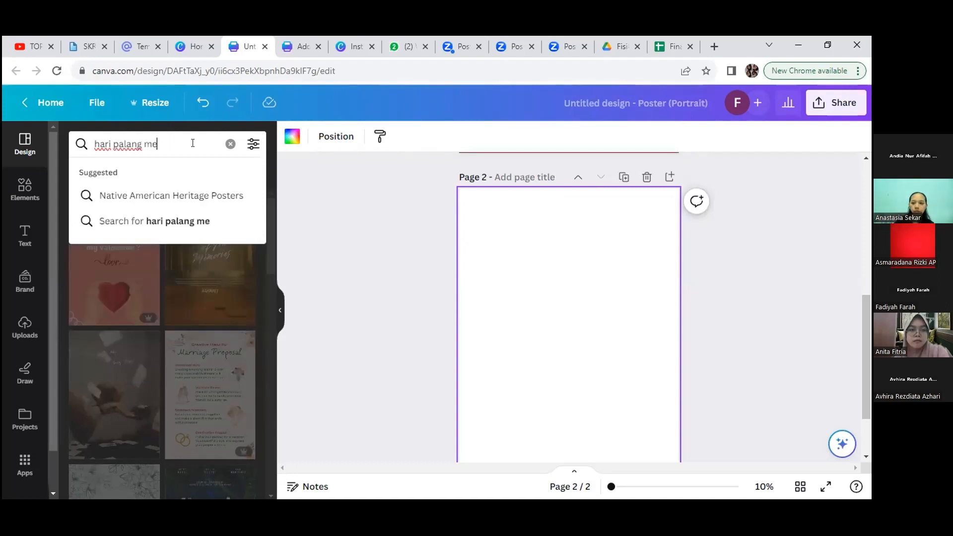
type("rah indon")
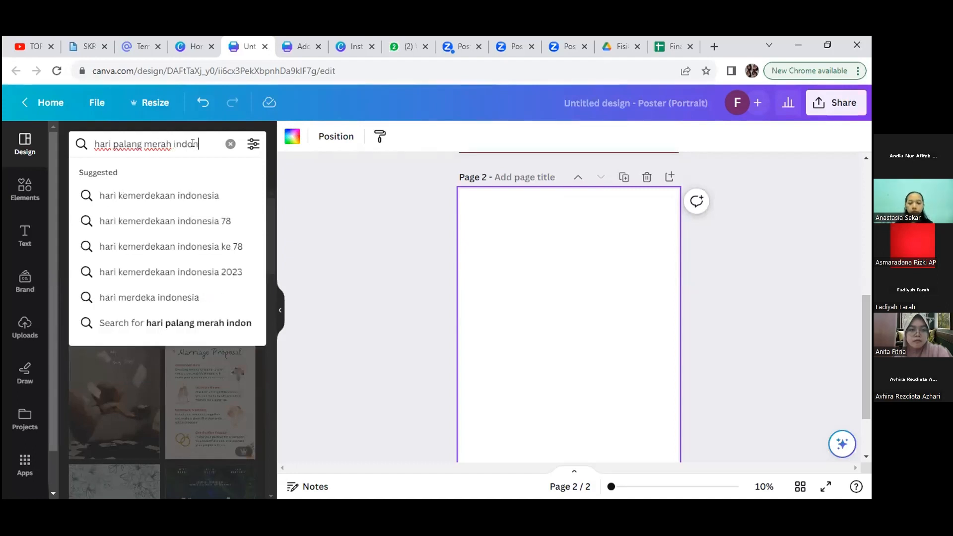
type("esia")
key("Return")
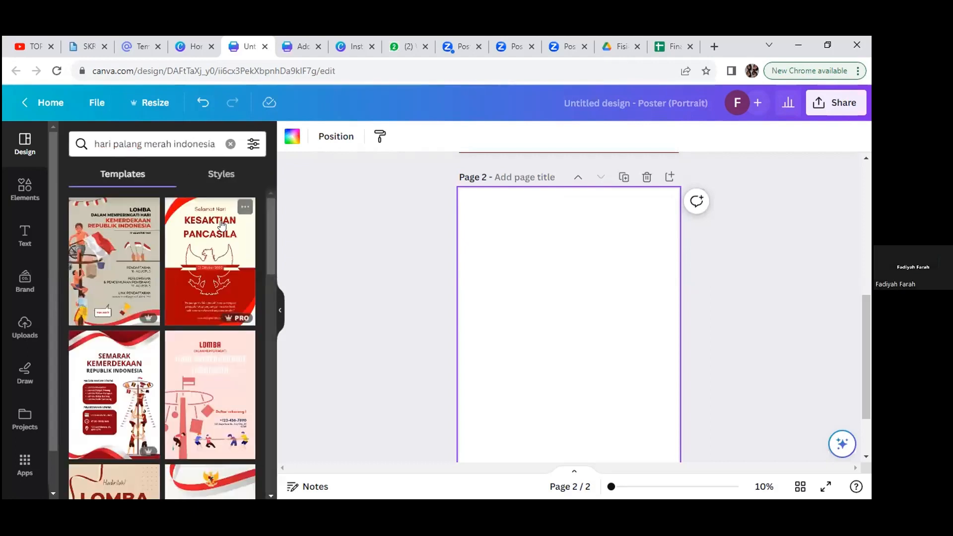
left_click_drag(268, 260, 277, 377)
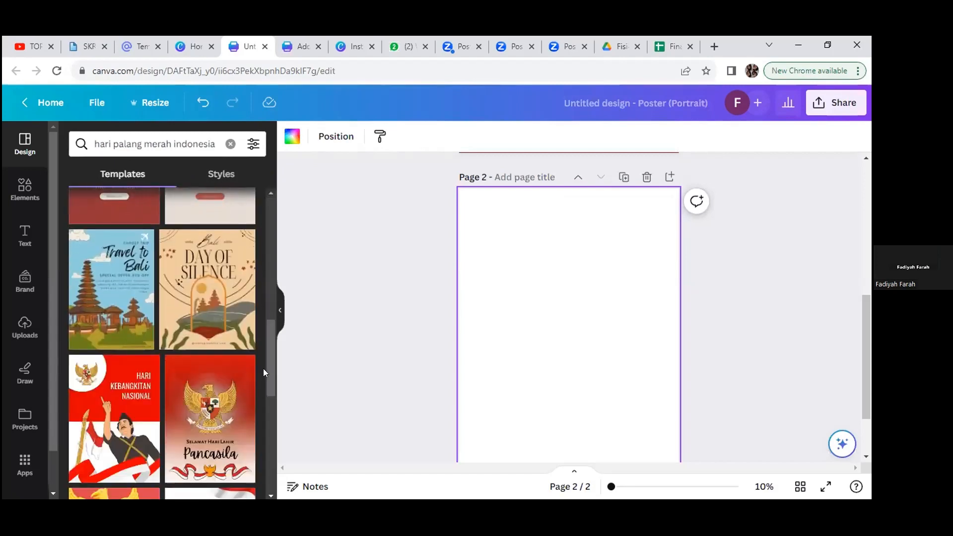
left_click_drag(265, 369, 270, 486)
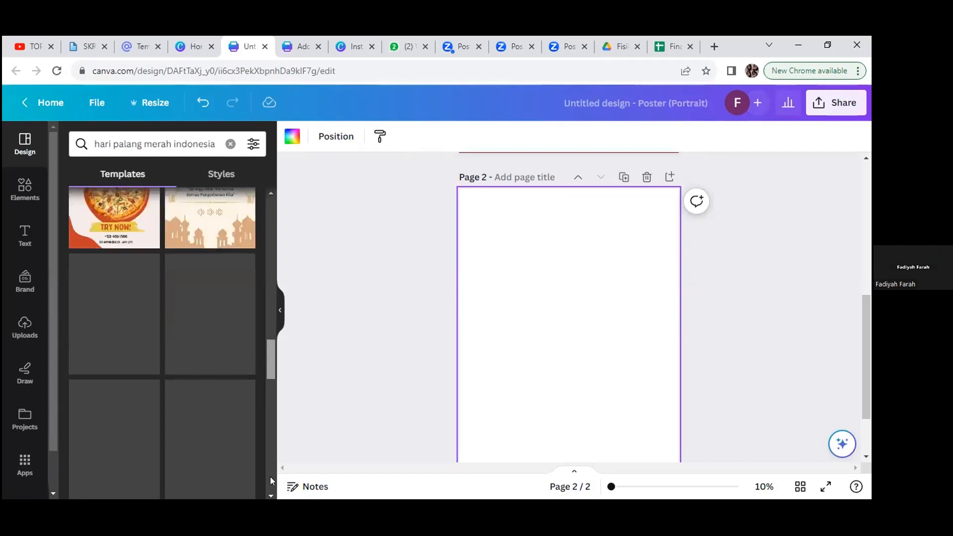
scroll(262, 373, "up", 5)
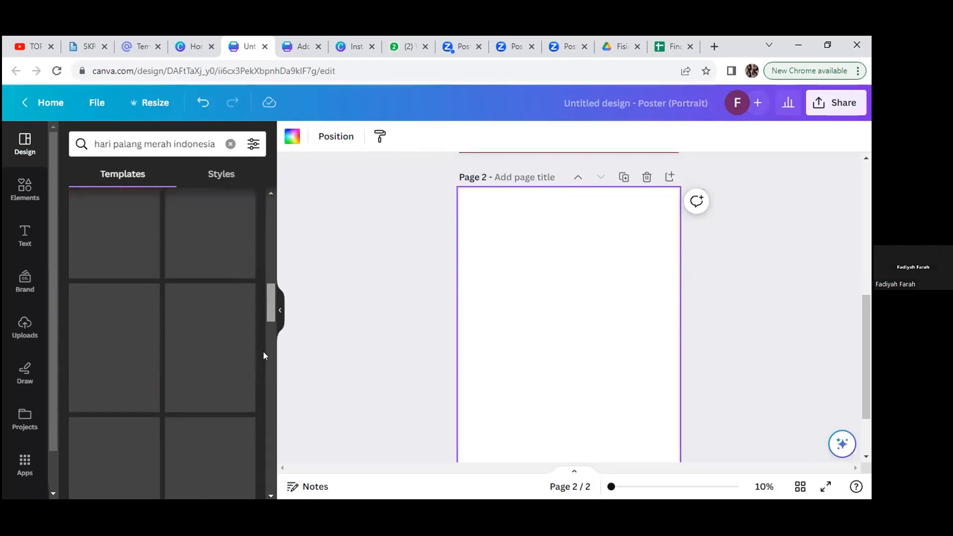
scroll(263, 356, "up", 5)
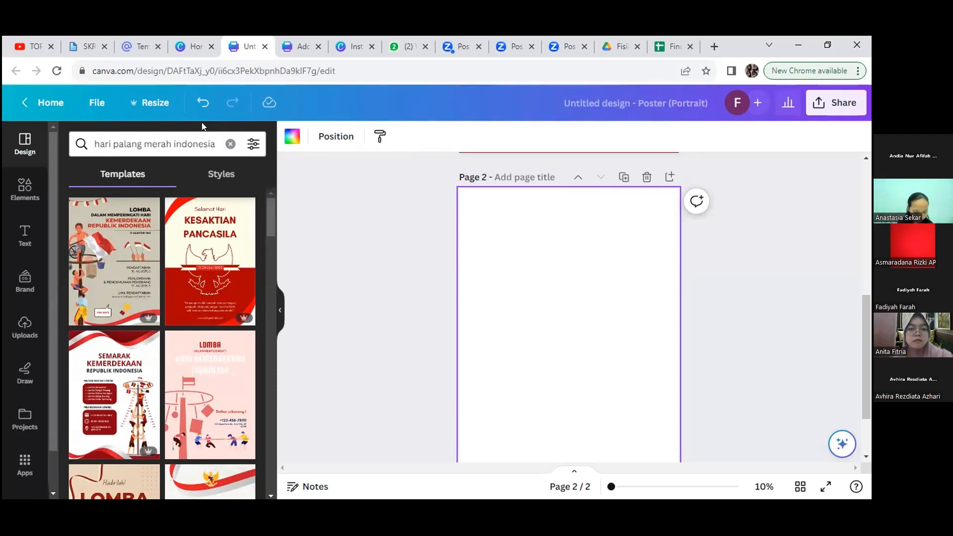
- Replace the template search with "world ocean day" and run it for the blank second page
left_click(230, 144)
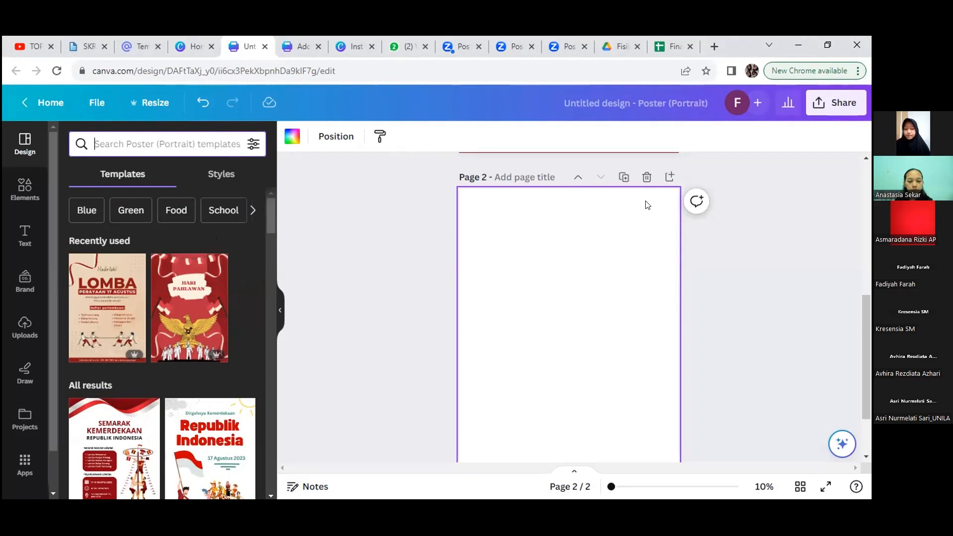
scroll(869, 339, "down", 1)
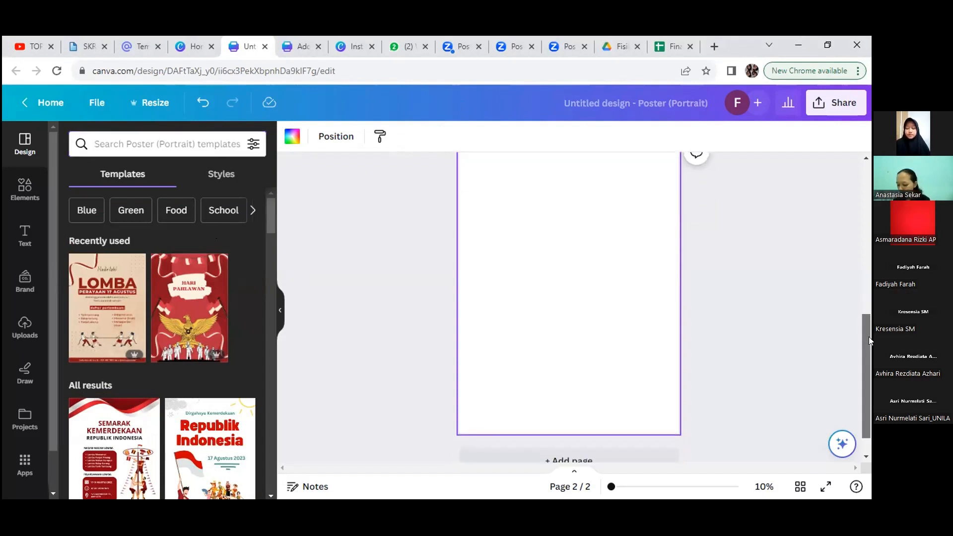
left_click_drag(869, 337, 869, 333)
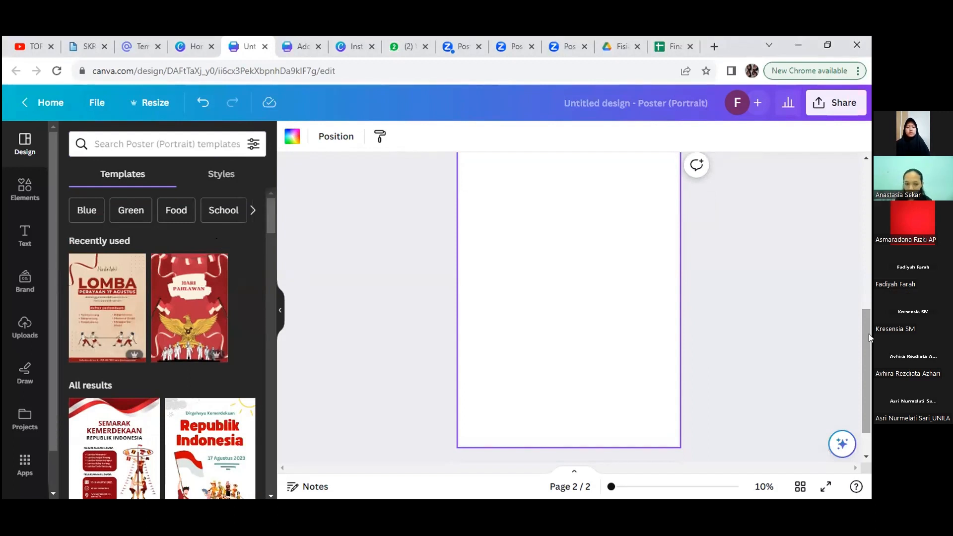
left_click(171, 143)
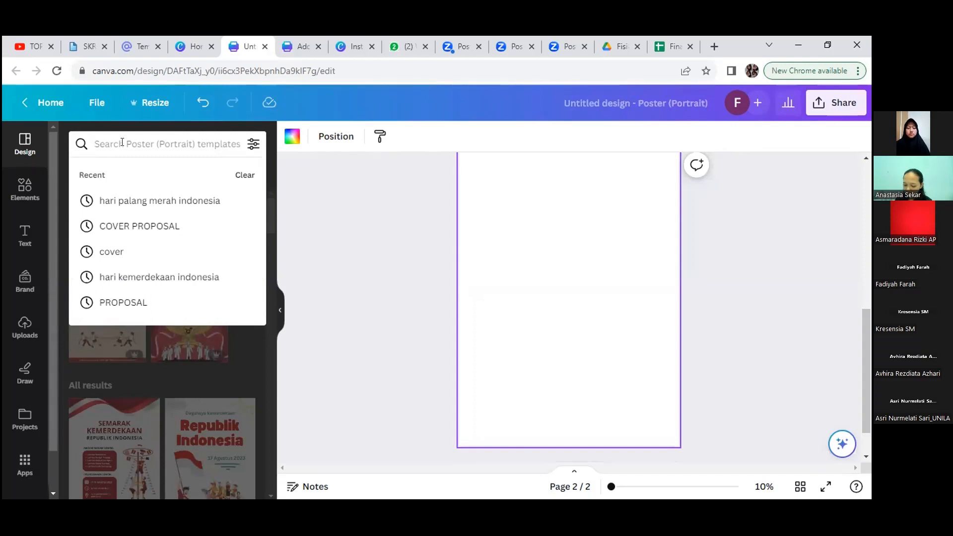
type("world")
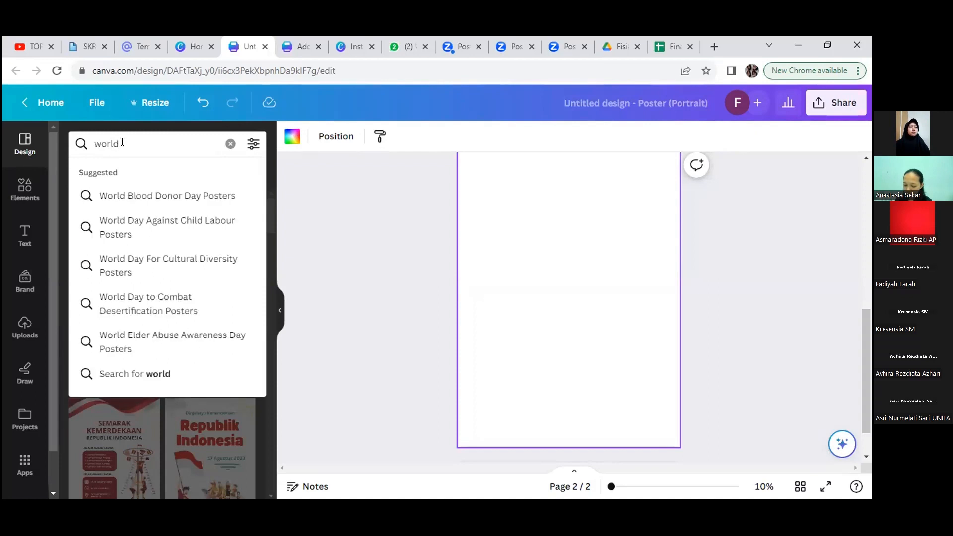
type(" ocean")
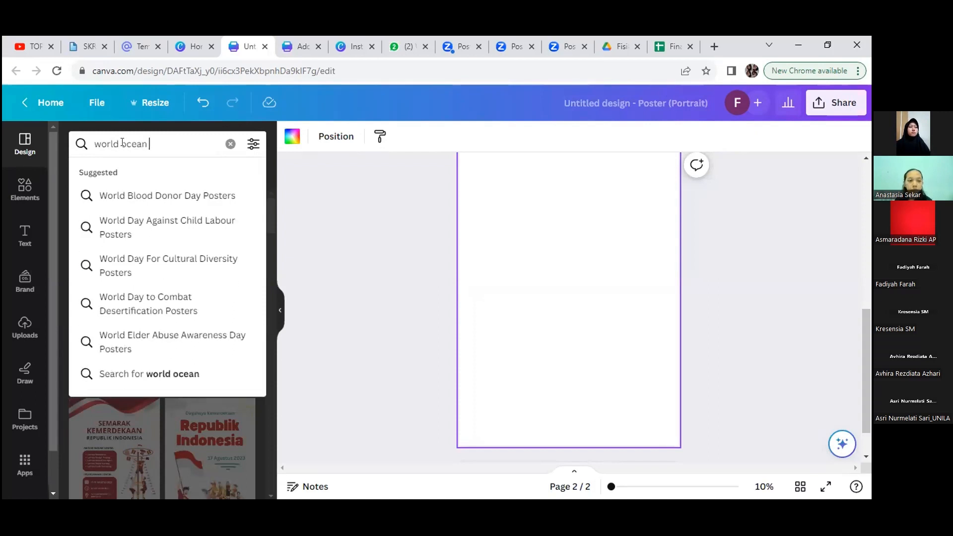
type(" day")
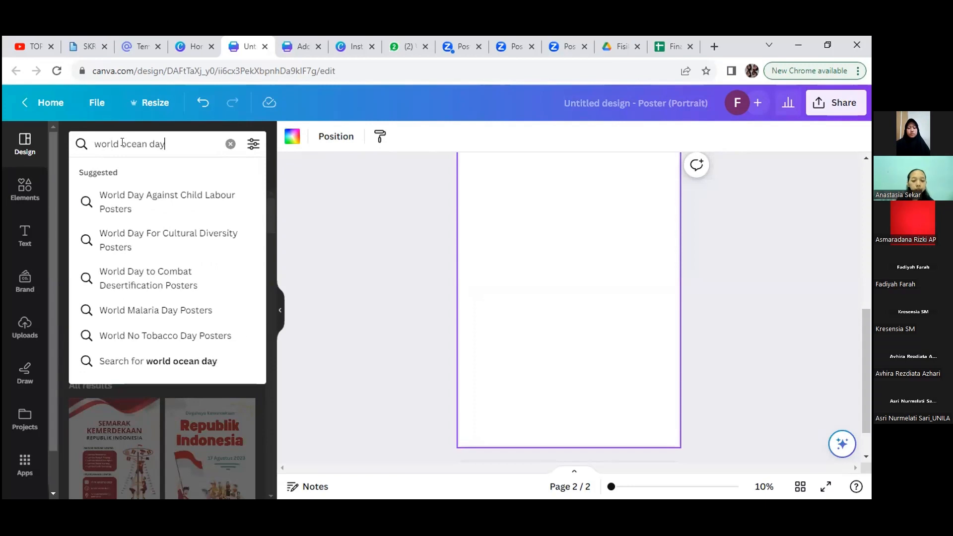
key("Return")
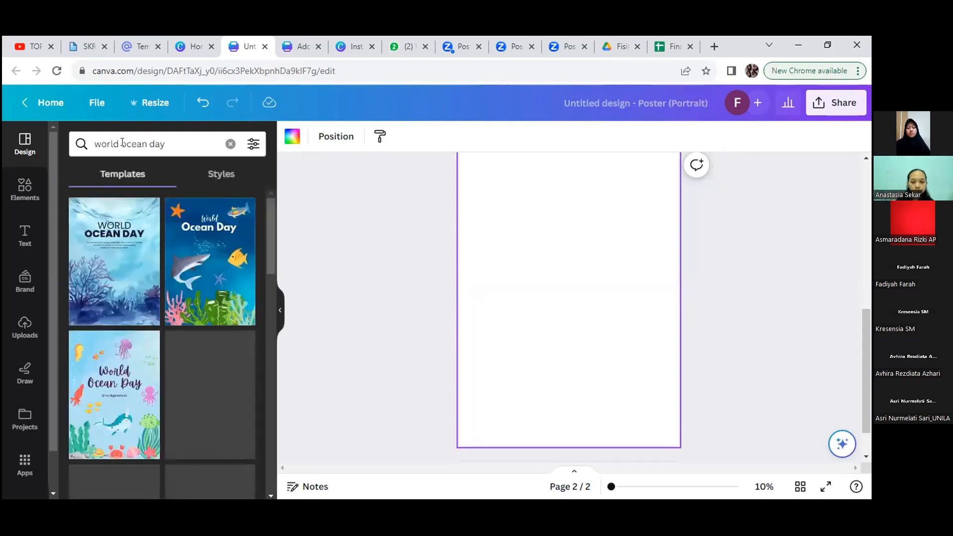
- Browse the World Ocean Day templates and apply the blue watercolour coral reef design to page 2
left_click_drag(267, 234, 269, 308)
scroll(267, 372, "down", 2)
left_click_drag(267, 372, 263, 408)
scroll(261, 386, "down", 5)
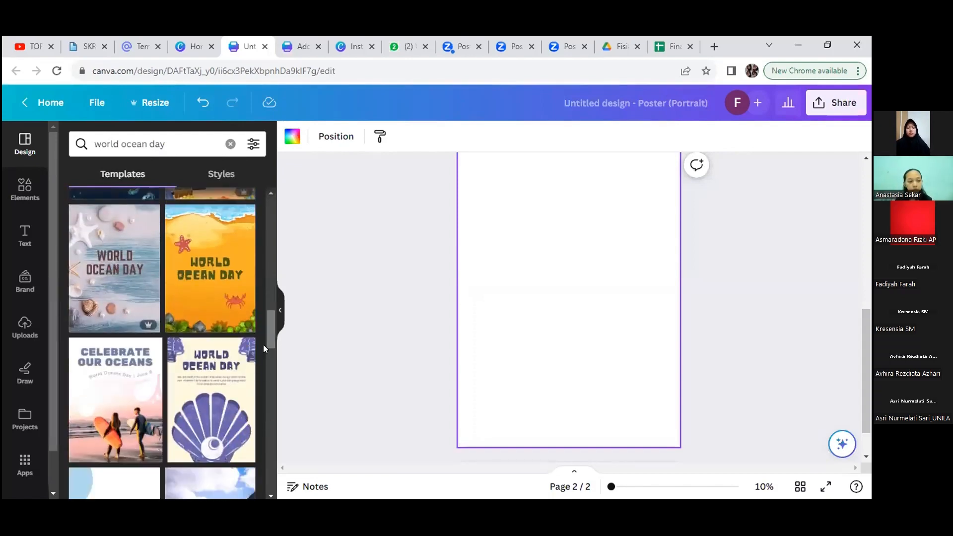
left_click_drag(270, 348, 270, 401)
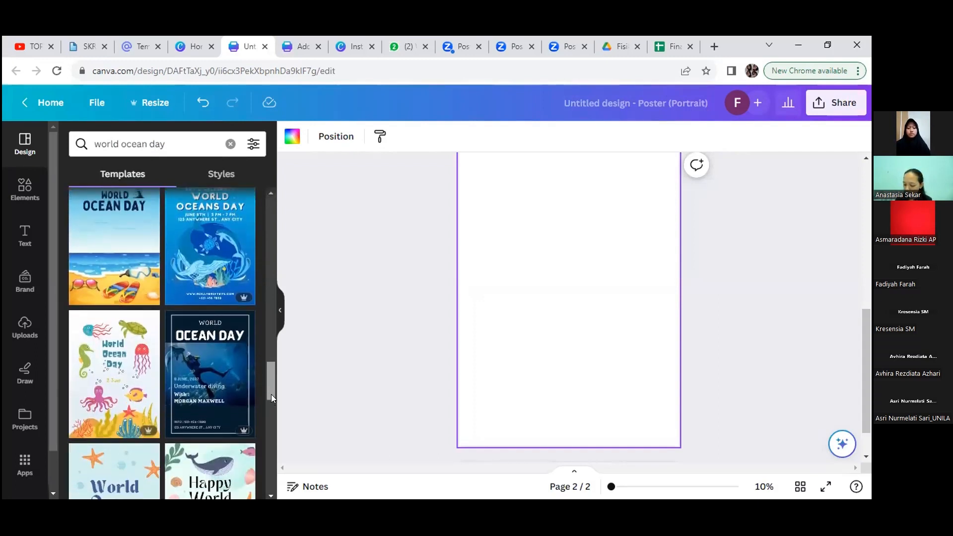
left_click_drag(272, 392, 281, 307)
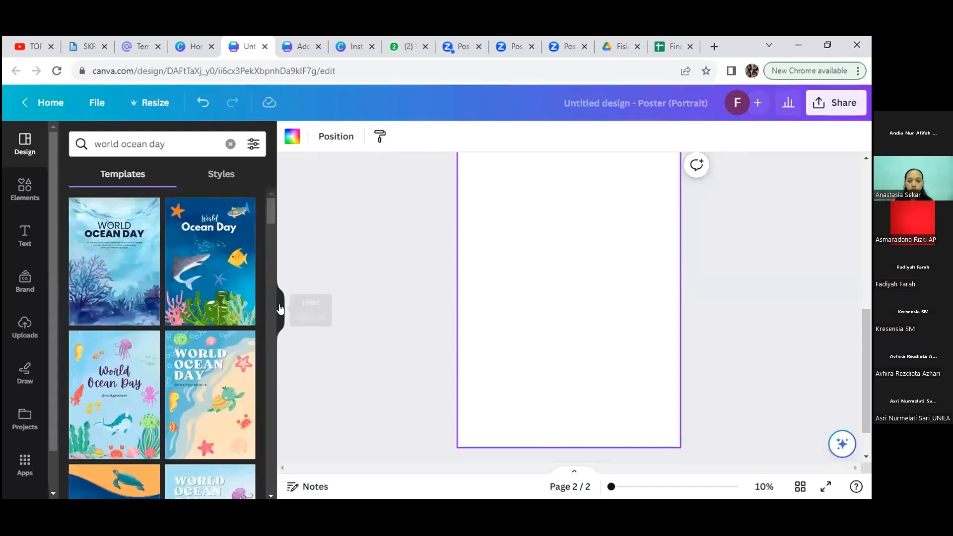
left_click(134, 298)
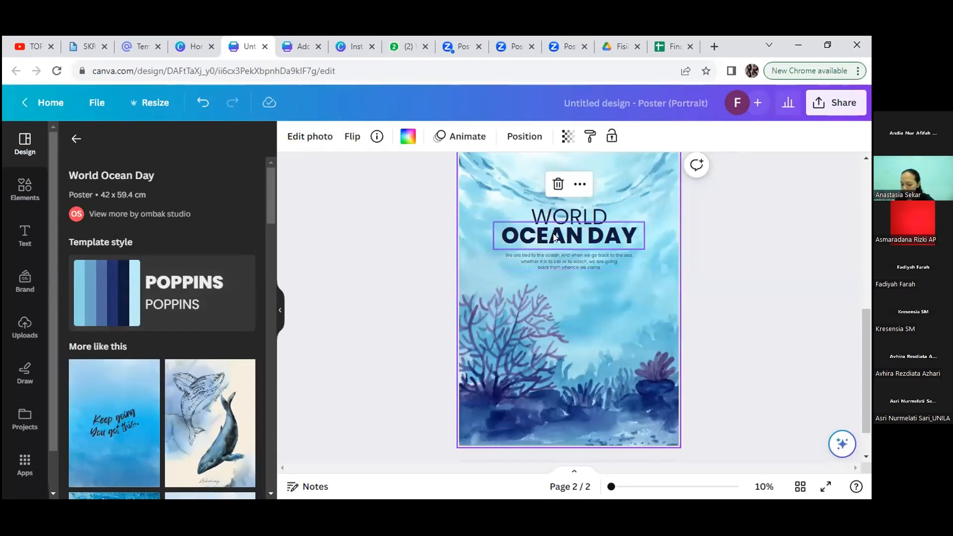
- Move the small paragraph, the "OCEAN DAY" title and the "WORLD" text slightly down on page 2
left_click(577, 260)
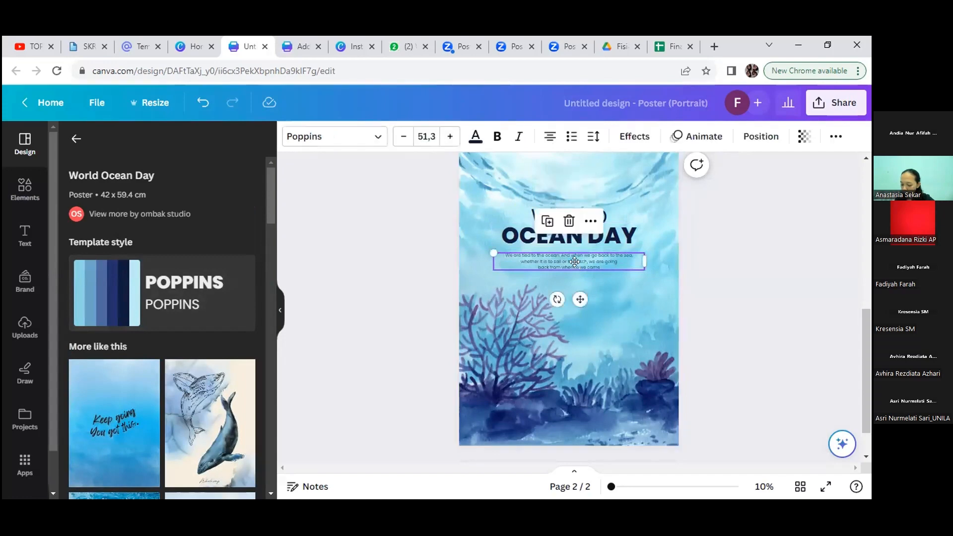
left_click(615, 244)
left_click_drag(616, 249, 617, 251)
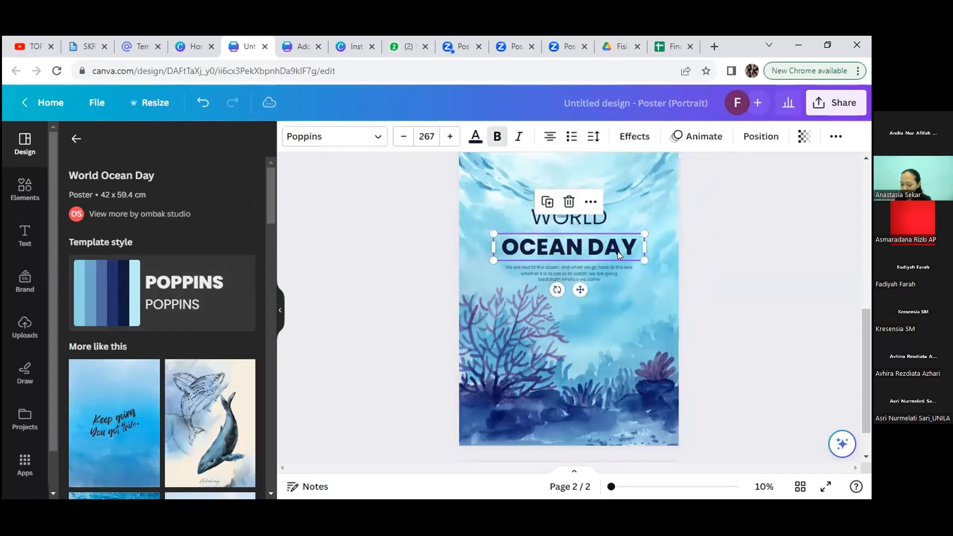
left_click(567, 223)
left_click_drag(567, 228, 568, 232)
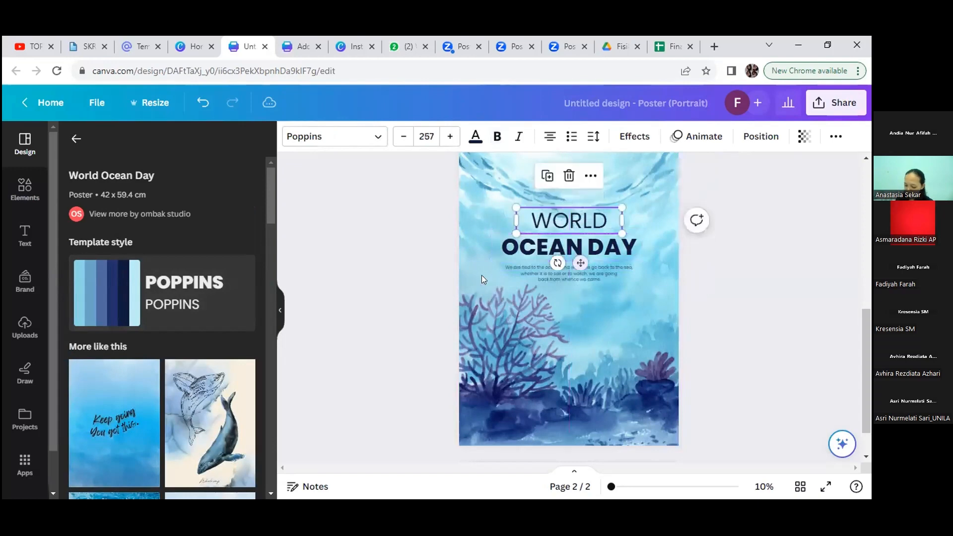
- Add a subheading above "WORLD" and replace its text with "Happy commemoration"
left_click(25, 238)
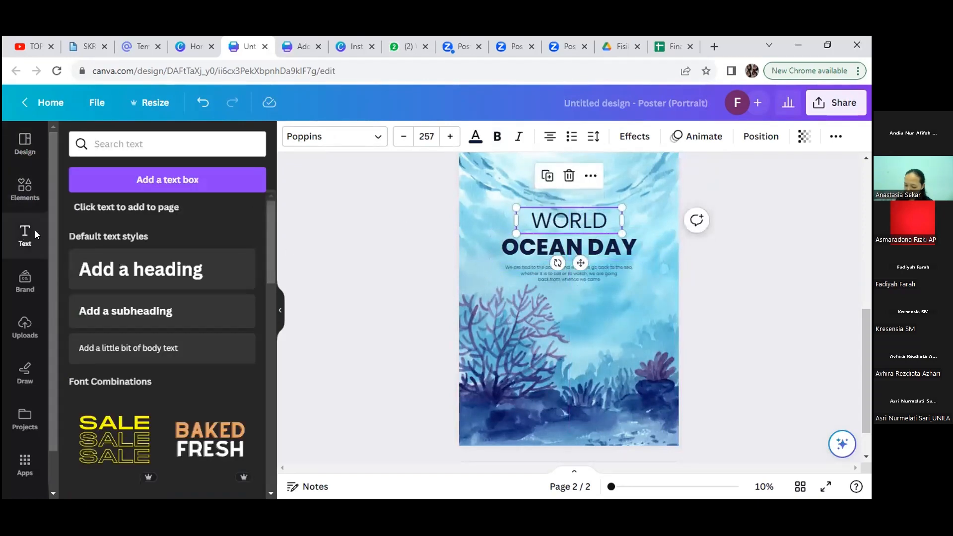
left_click(150, 312)
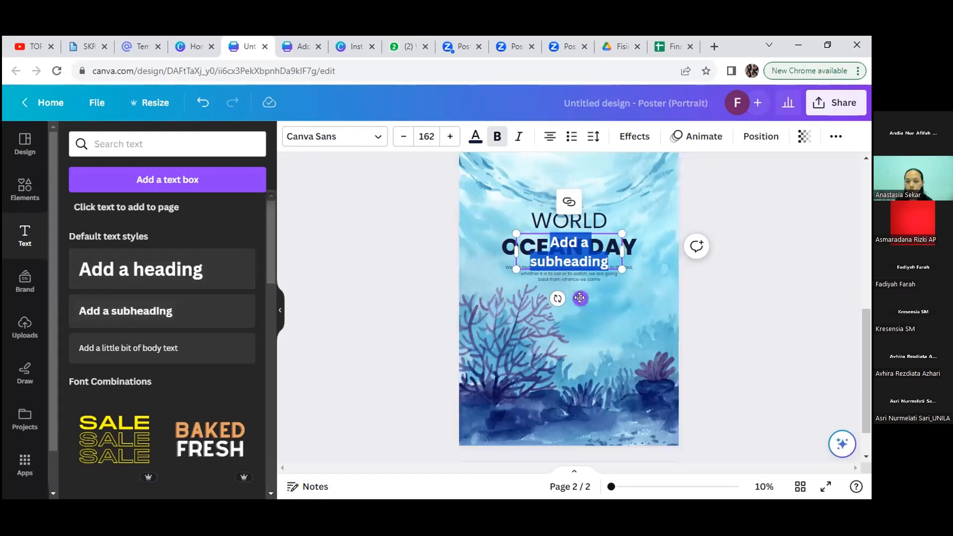
left_click_drag(580, 298, 582, 243)
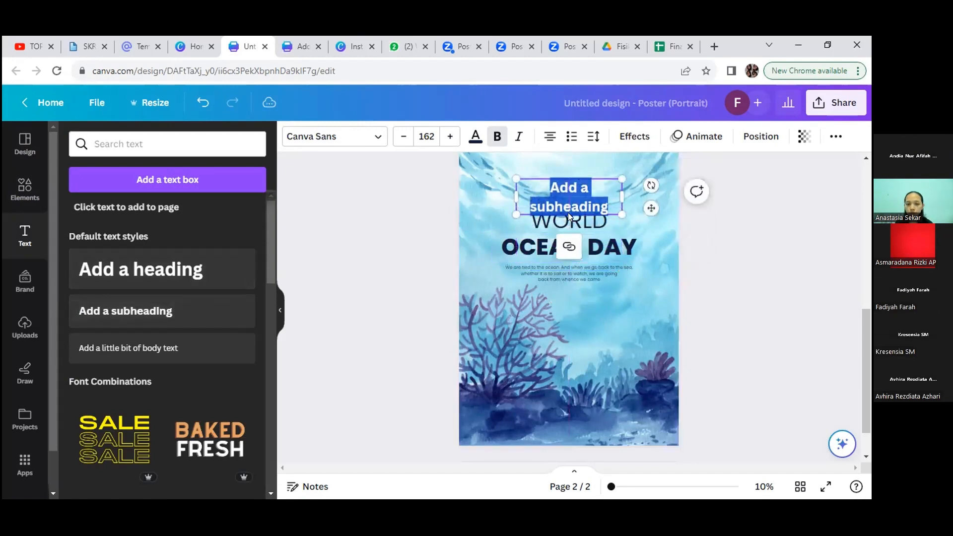
key("BackSpace")
type("Happy")
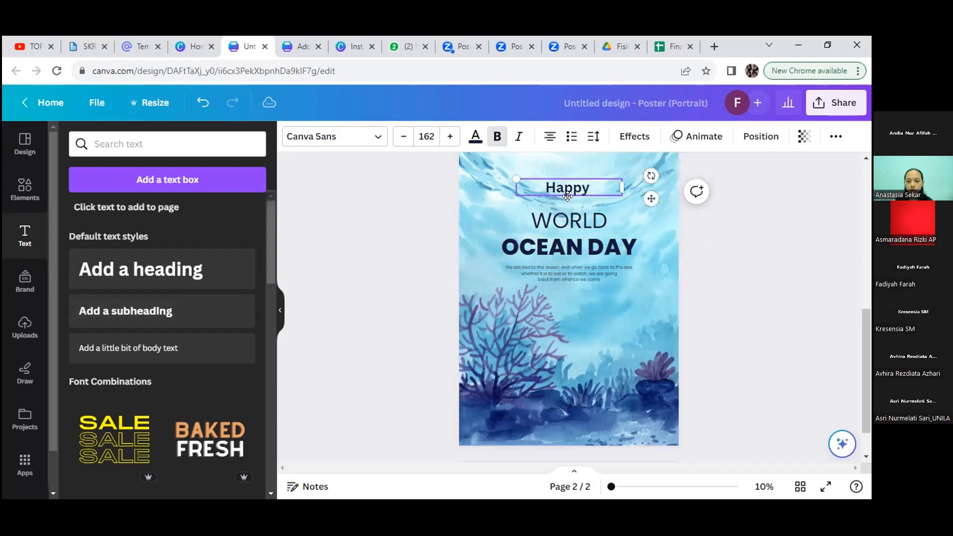
type(" comm")
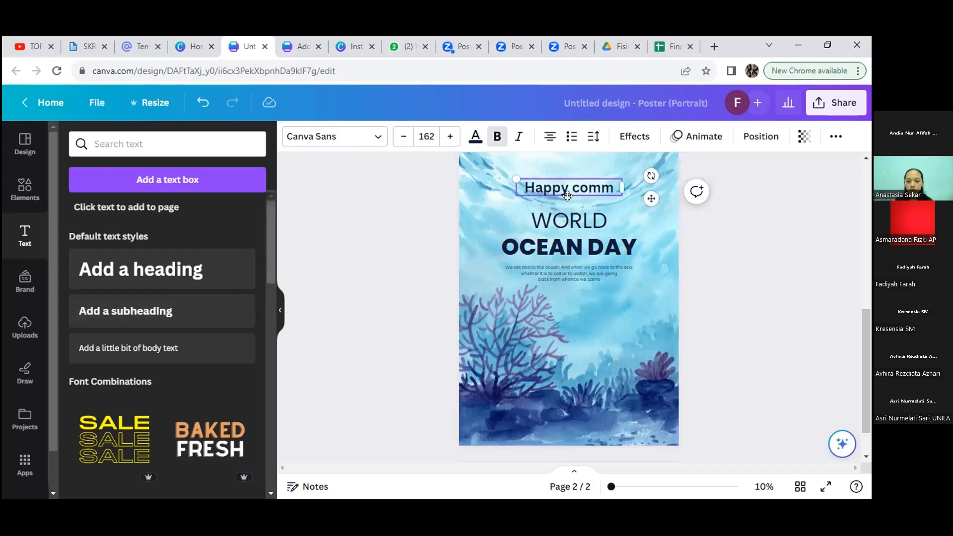
type("em")
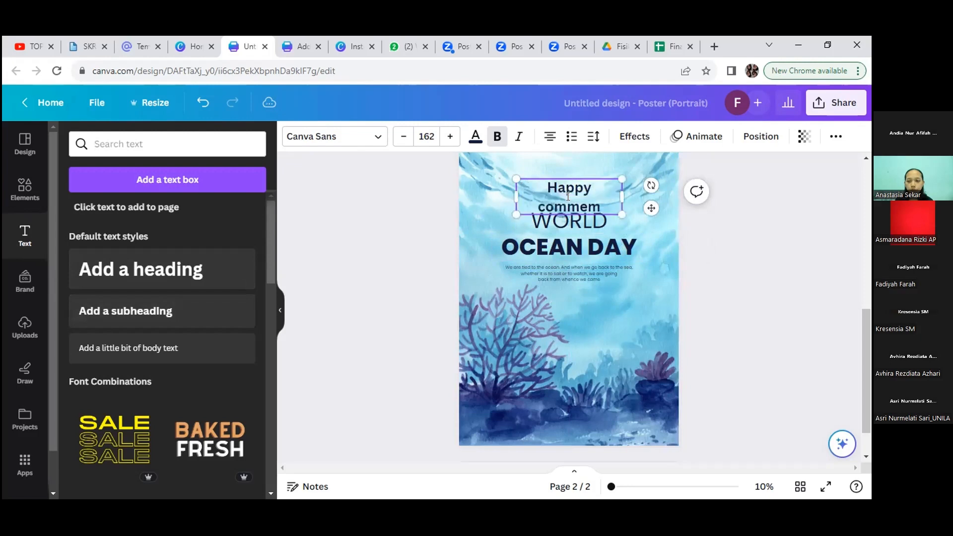
type("oration")
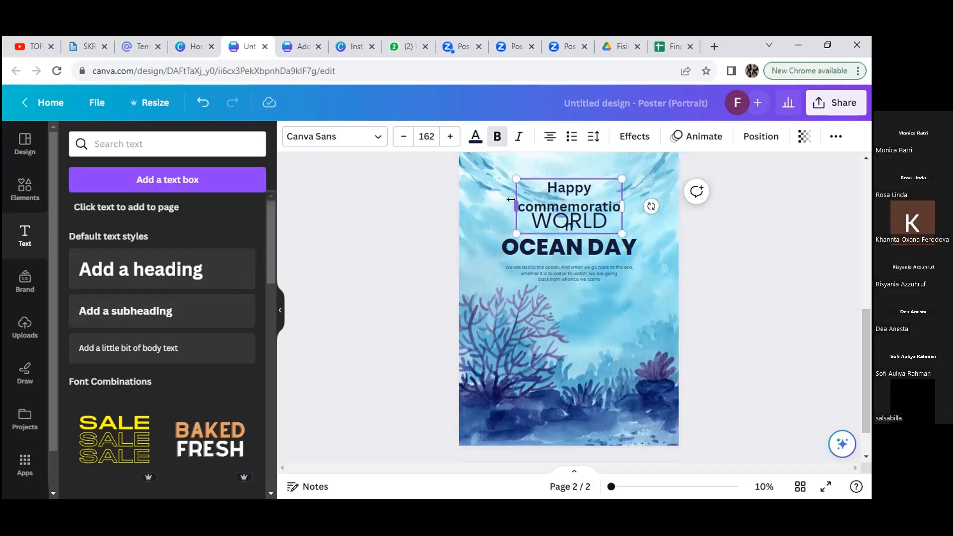
- Widen the "Happy commemoration" text box so it fits on one line, and centre it just above "WORLD"
left_click_drag(517, 207, 489, 206)
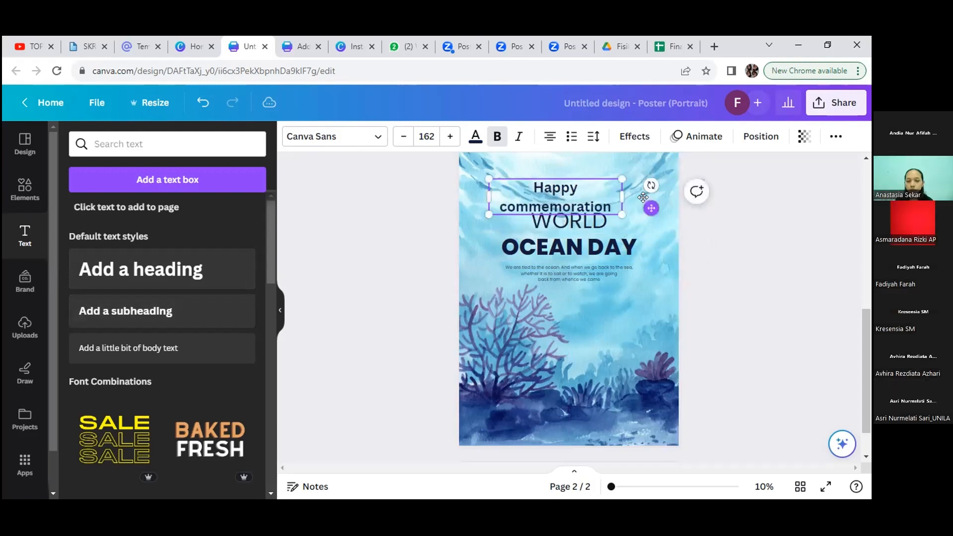
left_click_drag(622, 196, 674, 196)
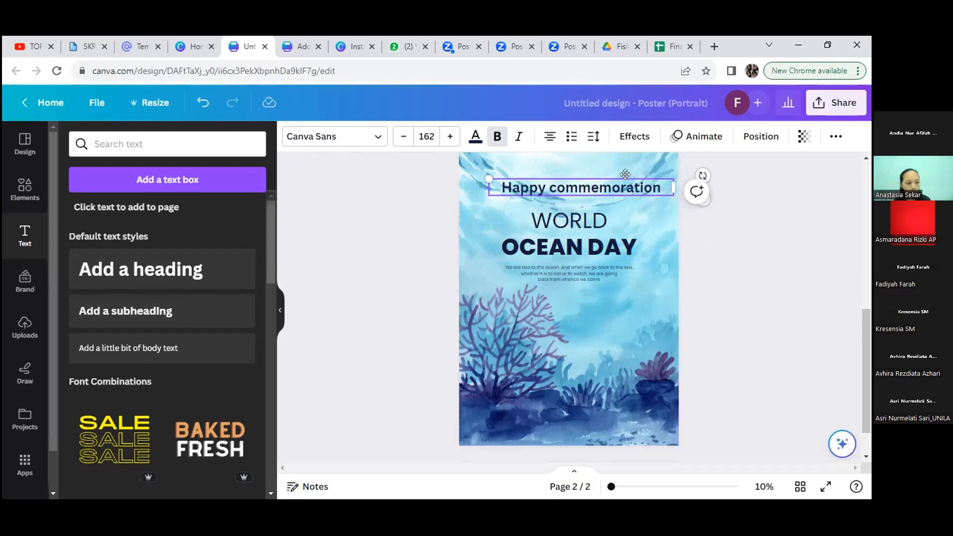
left_click_drag(629, 177, 617, 189)
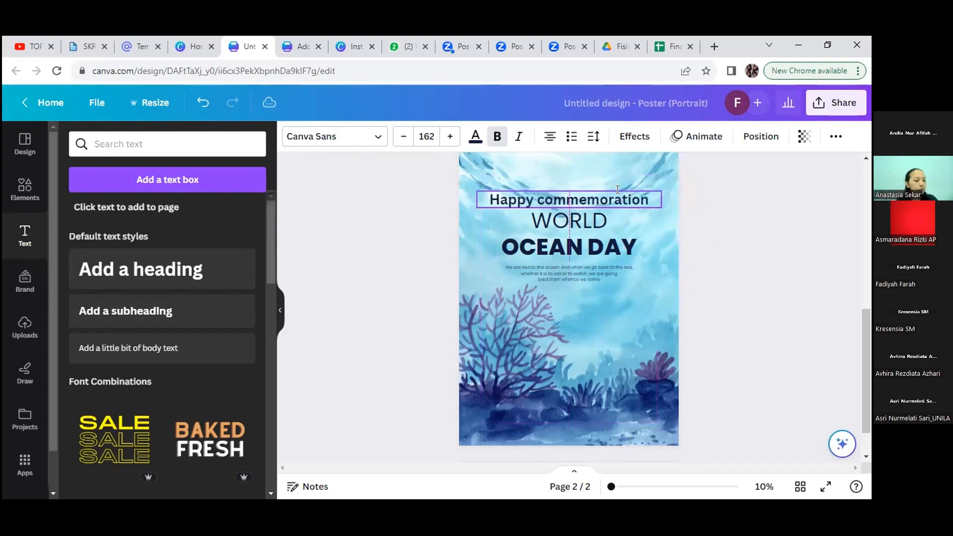
- Try the Cardo, Caitlin and Buffalo fonts on the "Happy commemoration" text
left_click(370, 141)
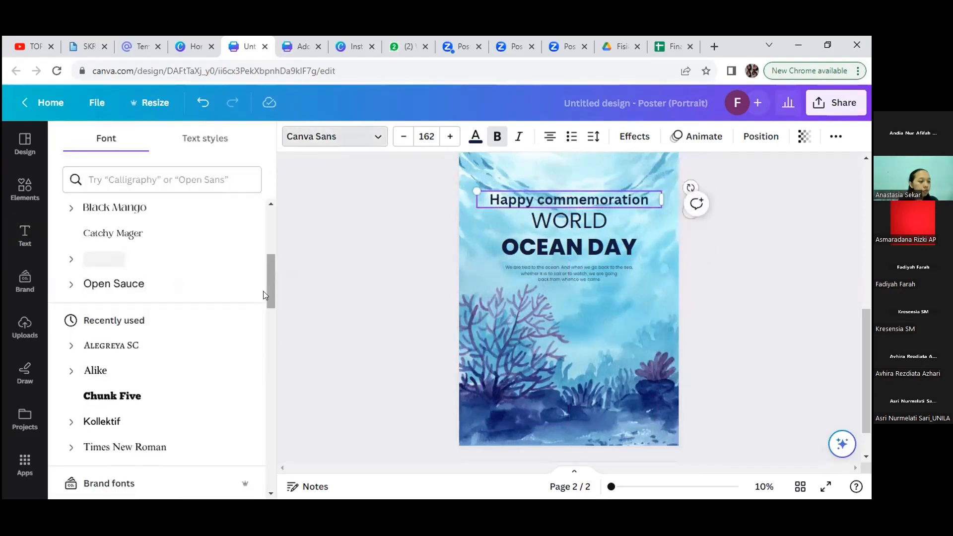
left_click_drag(270, 290, 268, 376)
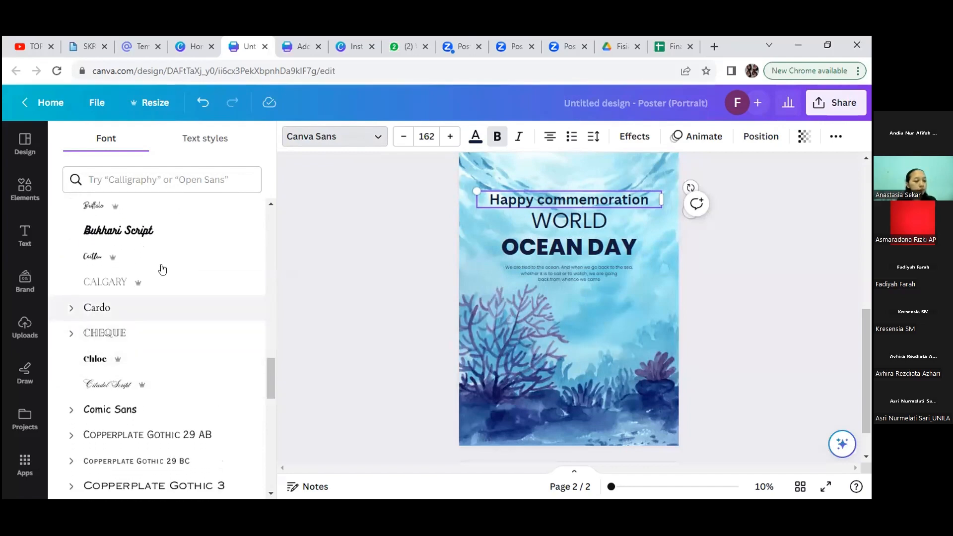
left_click(162, 309)
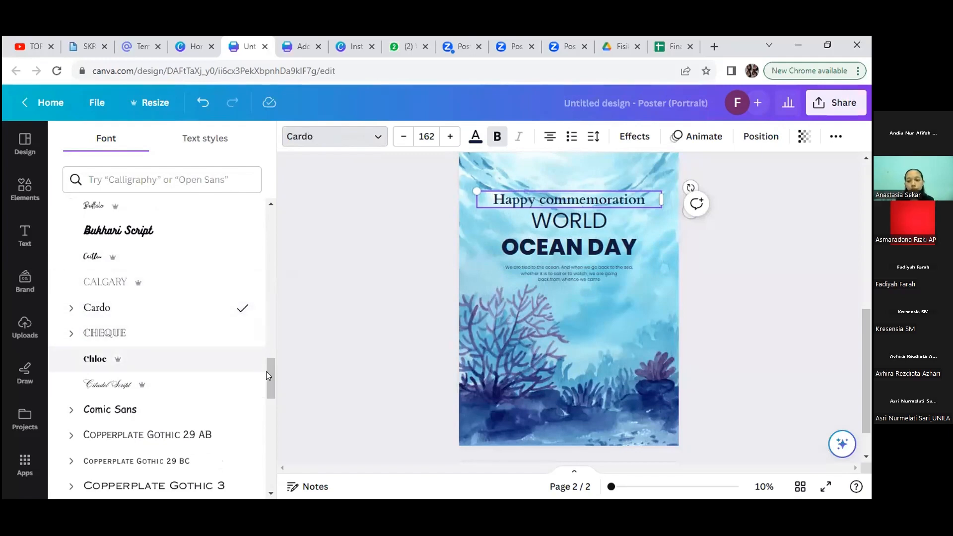
left_click(156, 255)
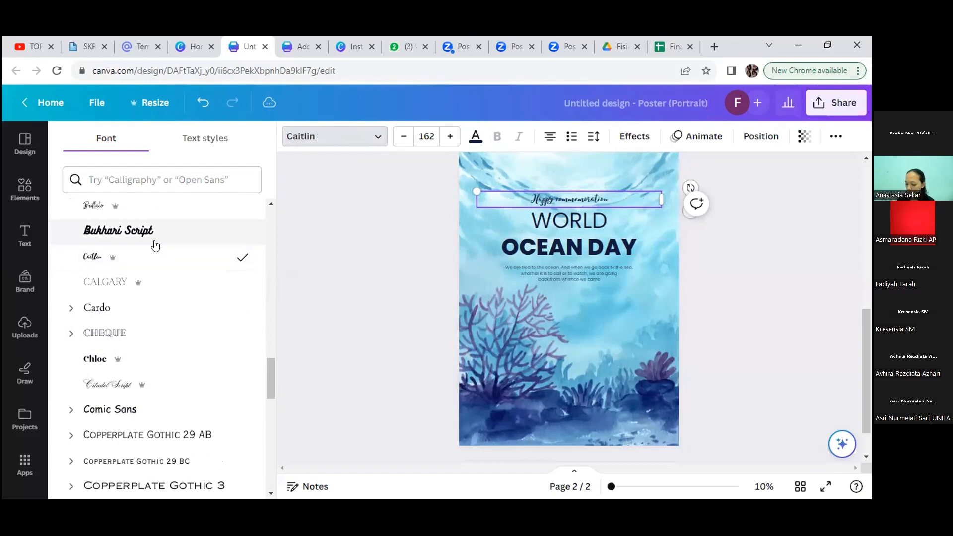
left_click(144, 217)
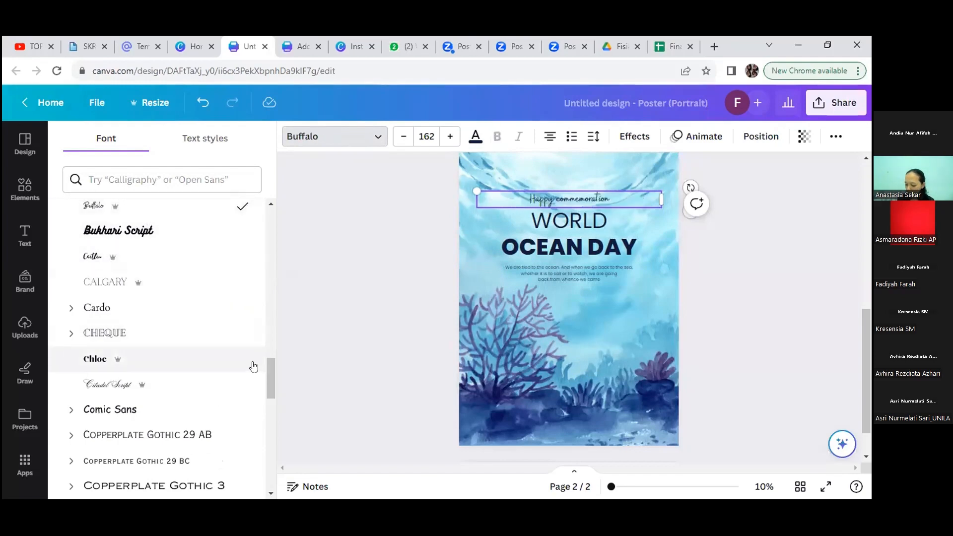
- Browse more fonts and set the "Happy commemoration" text to Benedict
scroll(271, 378, "down", 5)
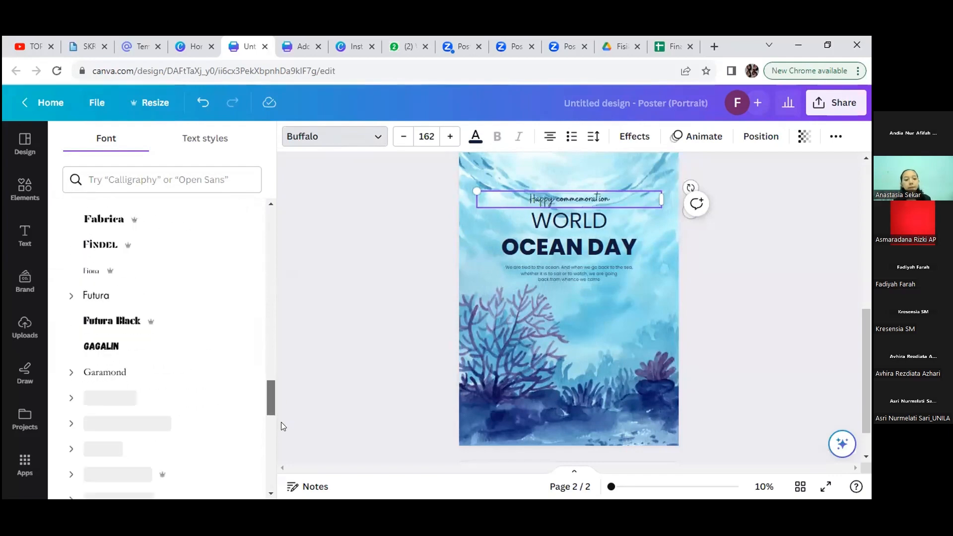
scroll(281, 422, "down", 5)
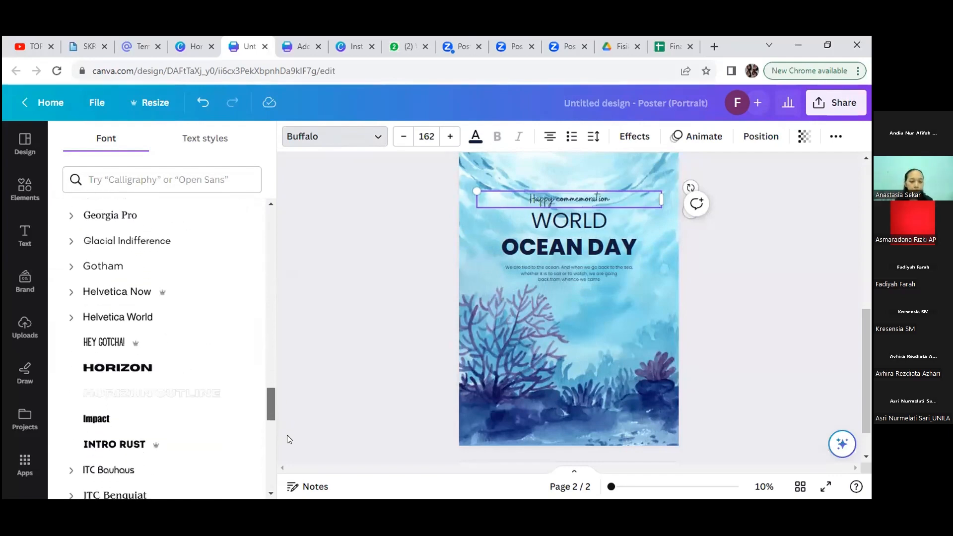
scroll(288, 447, "down", 3)
scroll(274, 427, "up", 5)
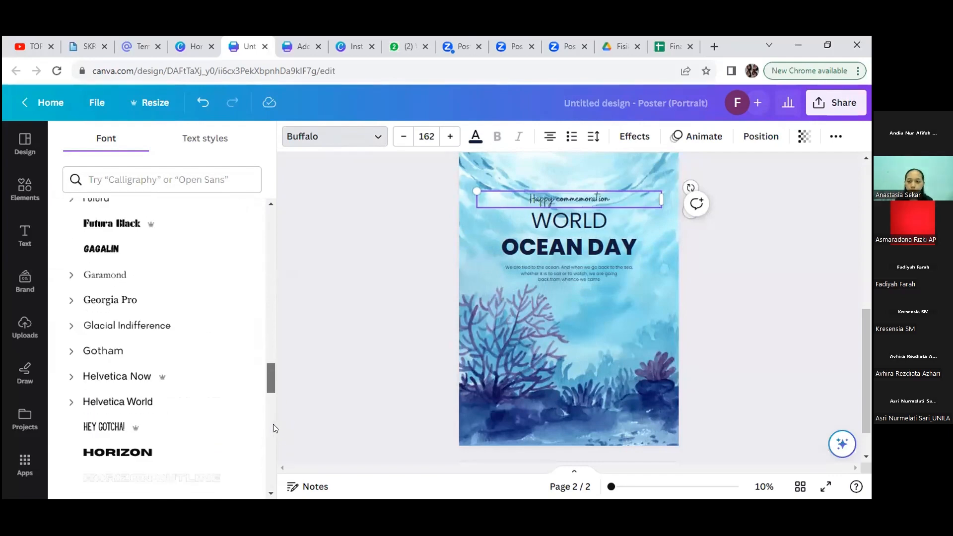
scroll(274, 397, "up", 10)
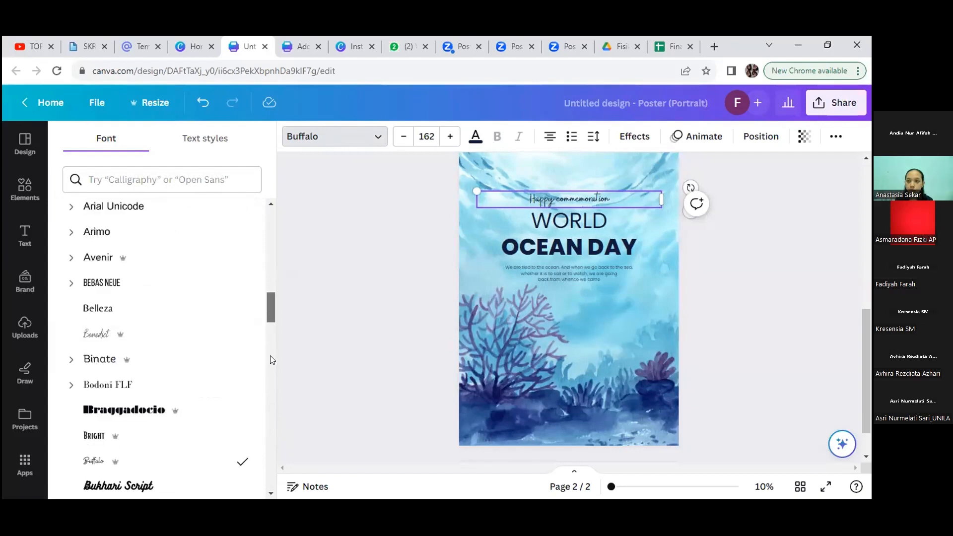
left_click(191, 347)
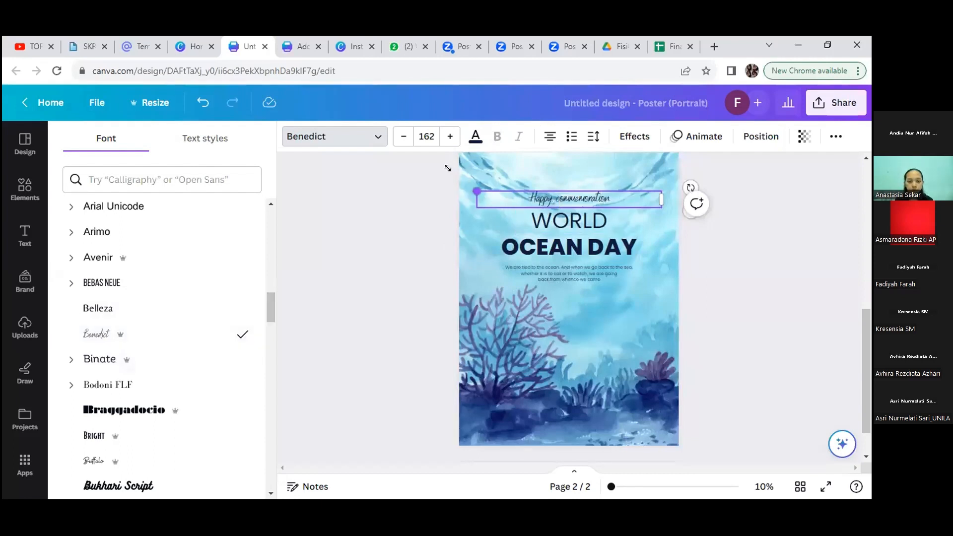
- Enlarge the "Happy commemoration" text to font size 245 and centre it above "WORLD" again
left_click_drag(477, 190, 440, 188)
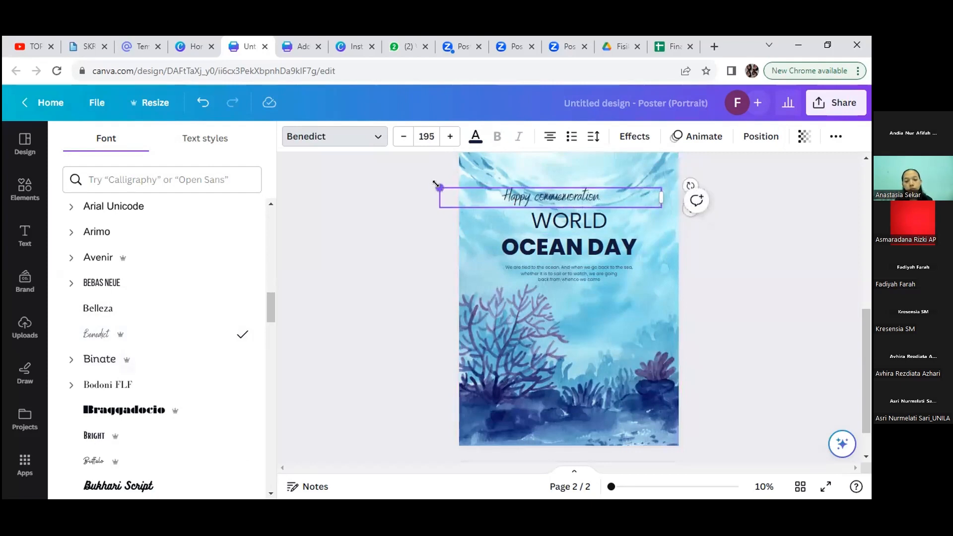
left_click_drag(440, 188, 373, 162)
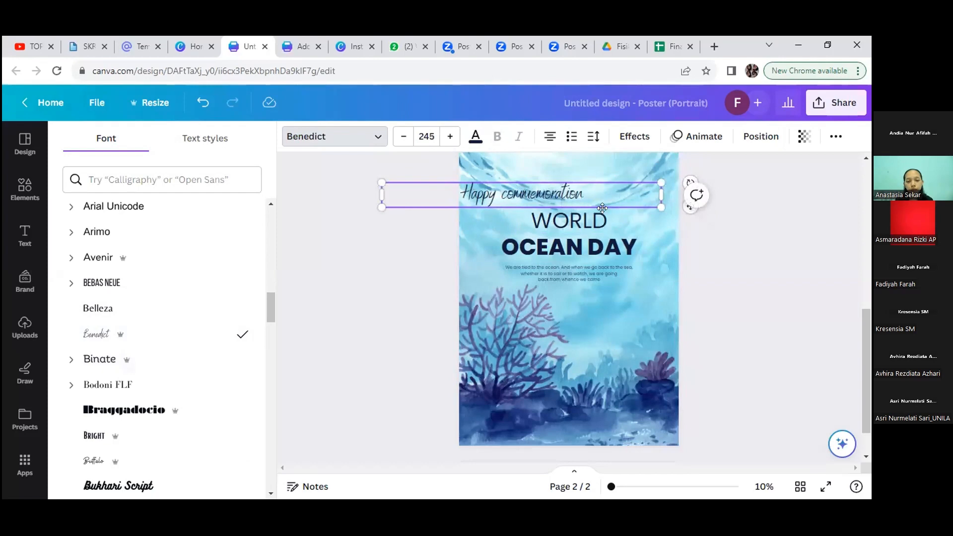
left_click_drag(603, 208, 643, 214)
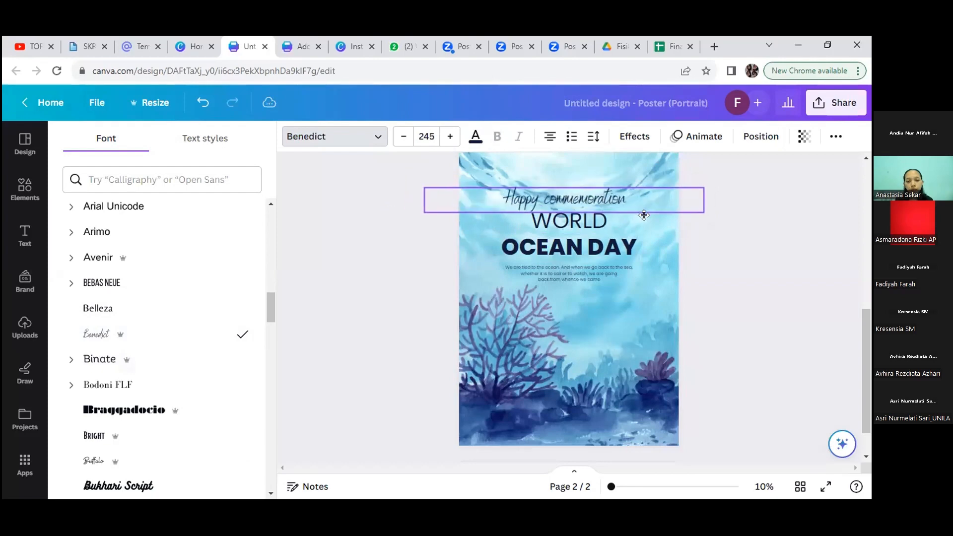
- Capitalise the second word so the text above "WORLD" reads "Happy Commemoration"
left_click(548, 197)
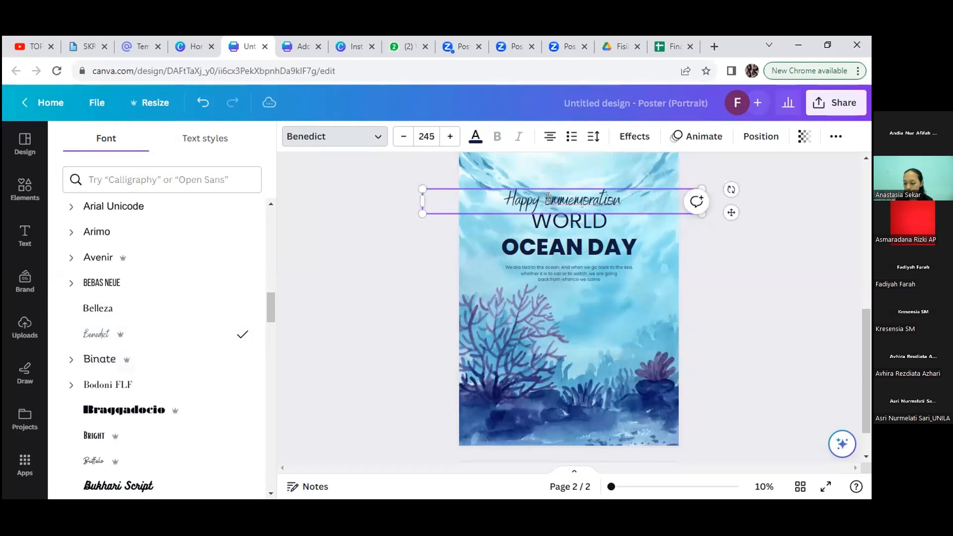
key("BackSpace")
type("C")
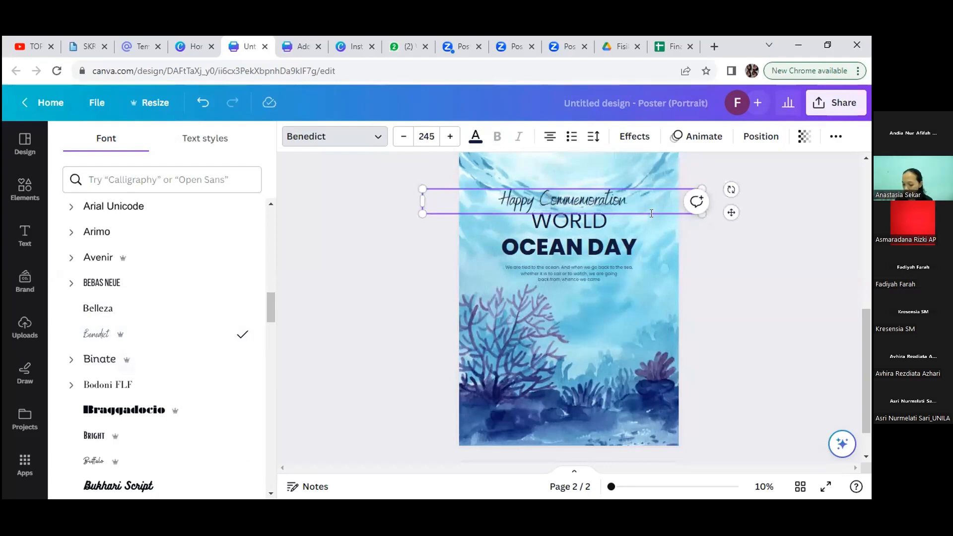
- Set the font of the "WORLD" text to Gagalin
left_click(569, 225)
left_click(334, 143)
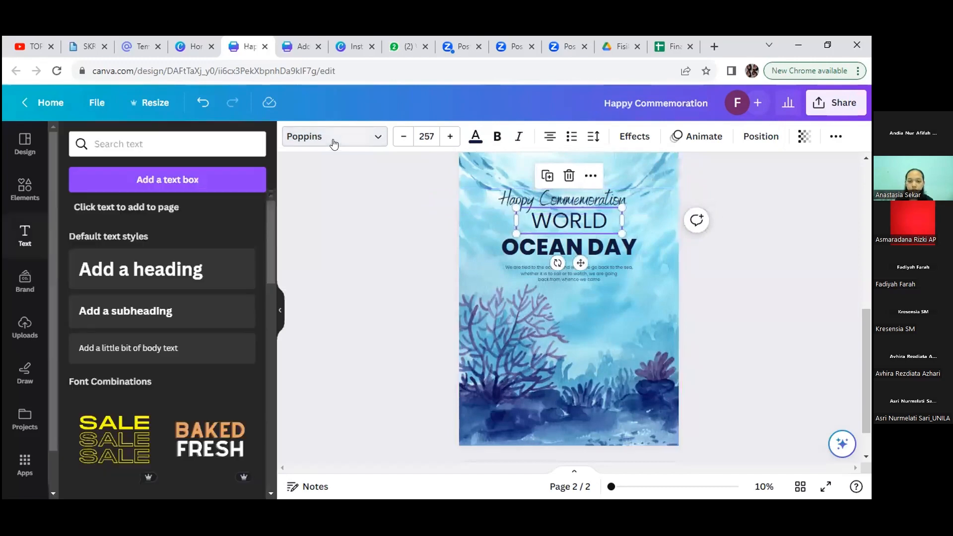
left_click(333, 142)
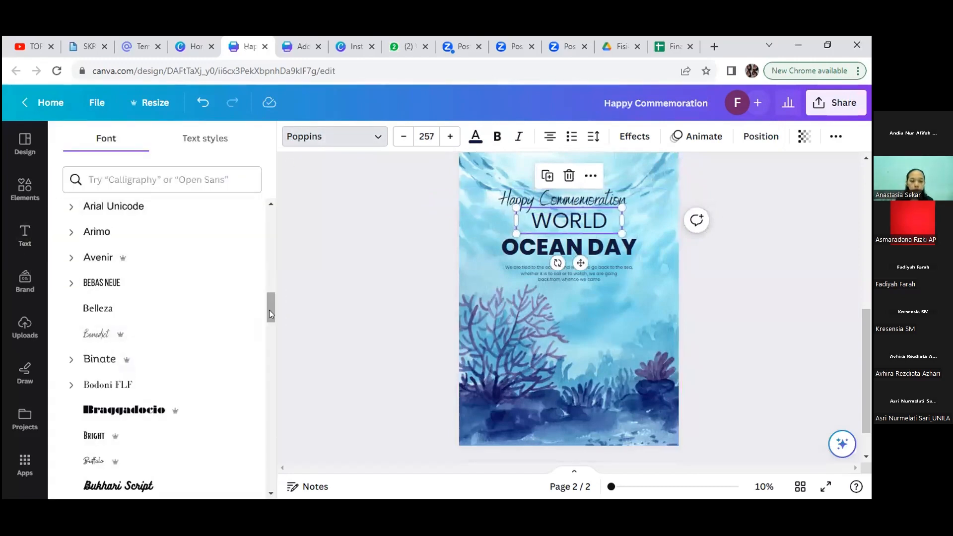
left_click_drag(273, 322, 277, 376)
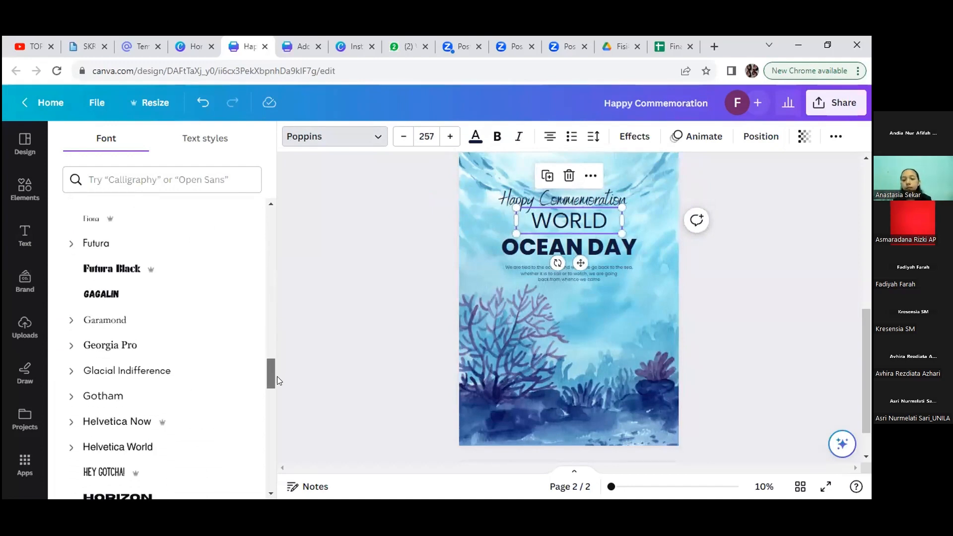
left_click(157, 295)
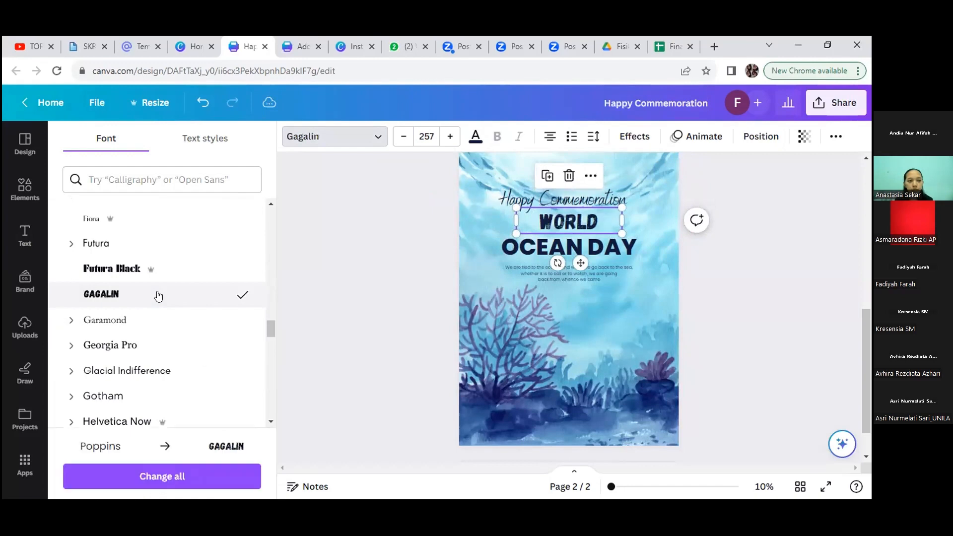
- Set the small paragraph below "OCEAN DAY" to bold Comic Sans
left_click(565, 249)
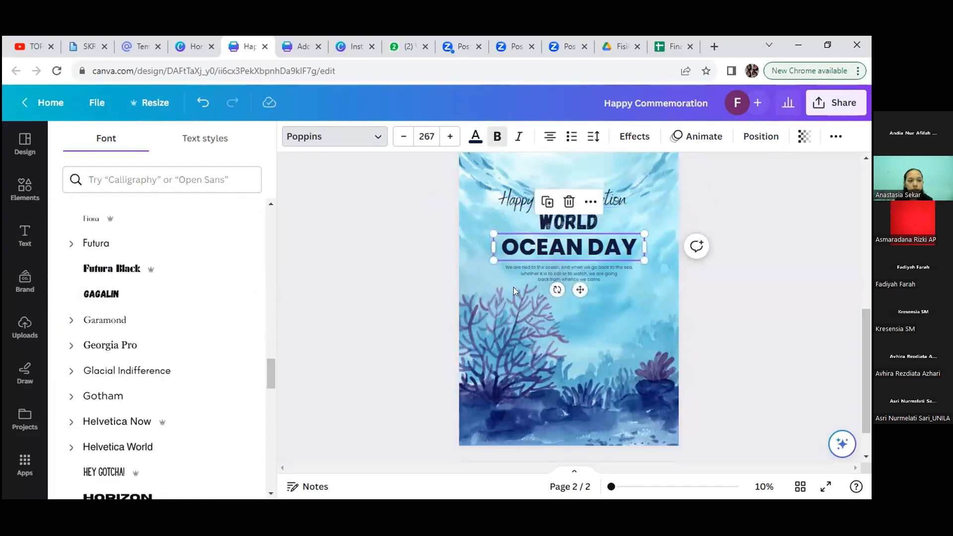
left_click(543, 276)
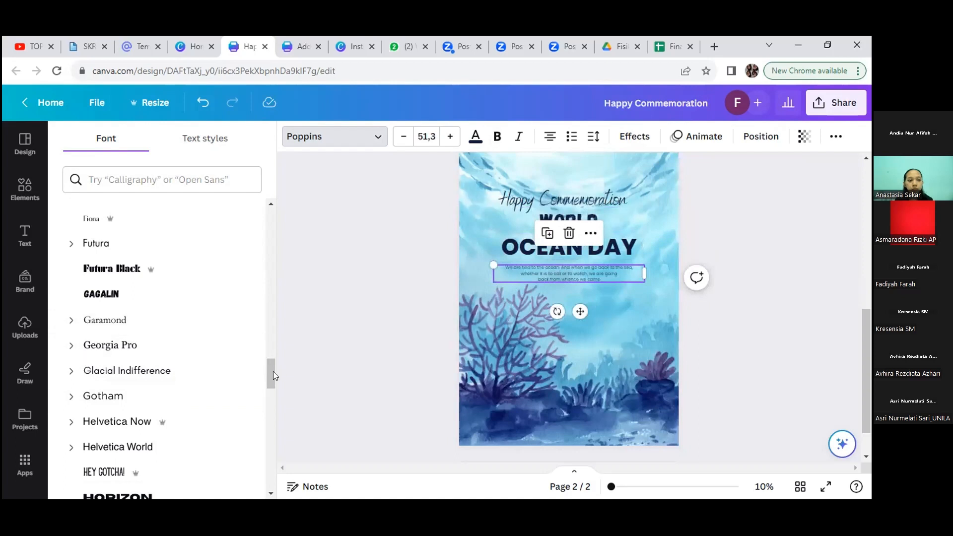
left_click_drag(270, 372, 270, 369)
left_click_drag(272, 368, 270, 341)
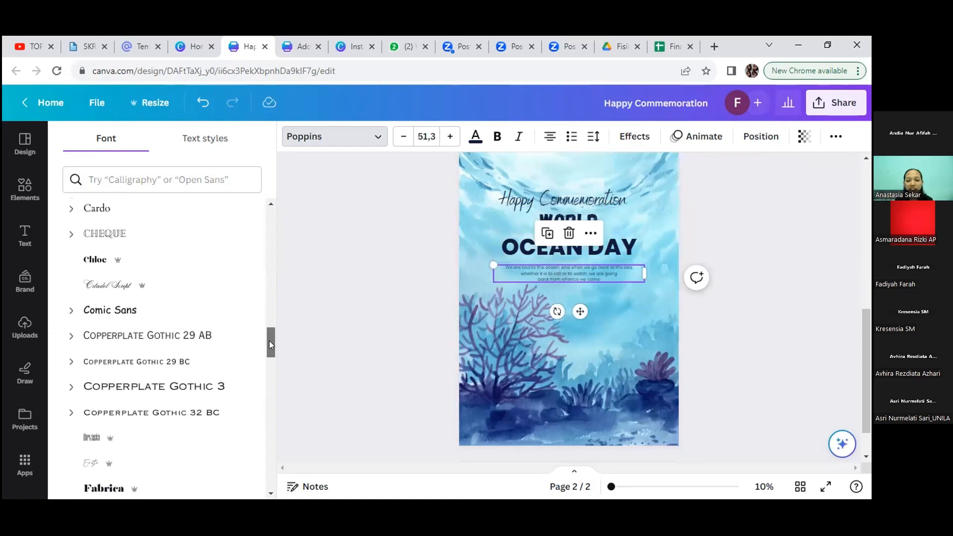
left_click(165, 318)
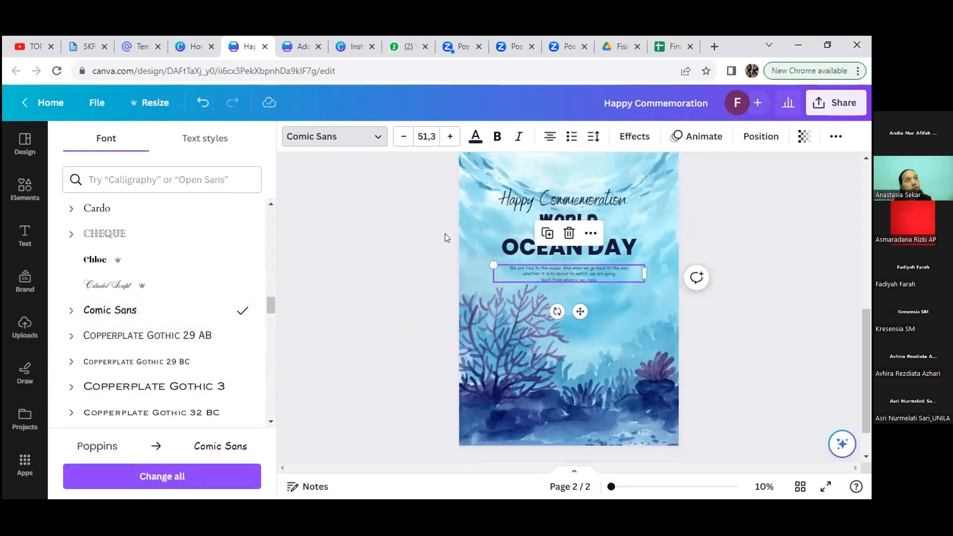
left_click(497, 136)
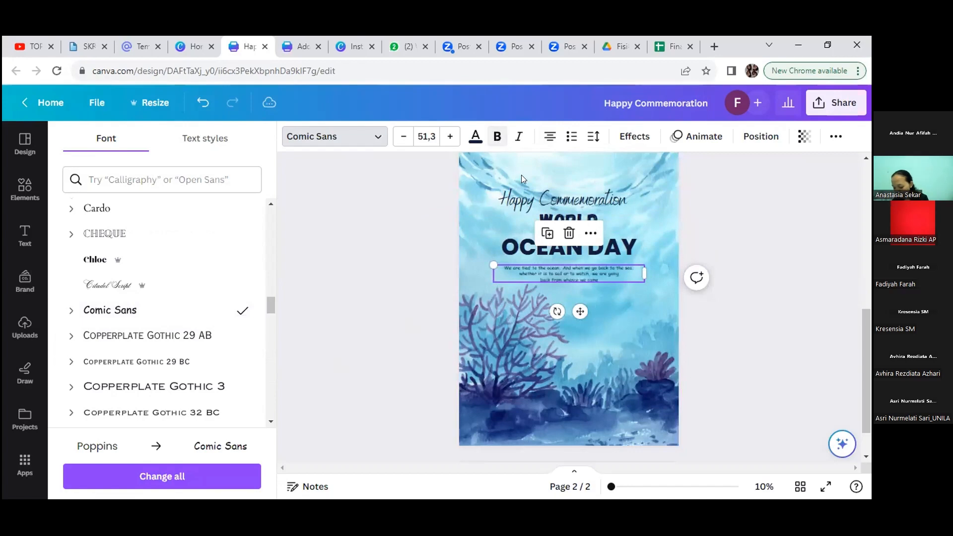
- Enlarge the paragraph below "OCEAN DAY" to font size 56,8 and reposition it beneath the title
left_click_drag(489, 260, 478, 259)
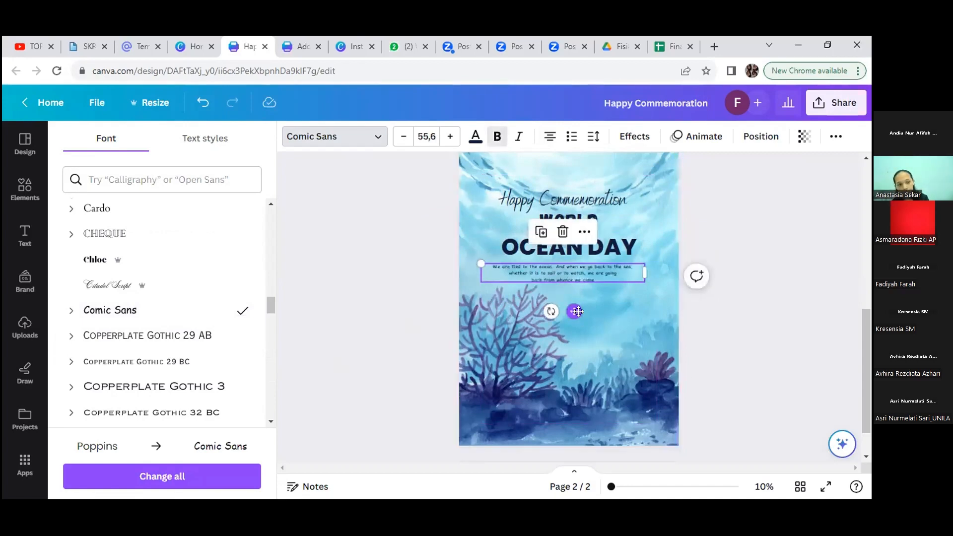
left_click_drag(578, 311, 587, 314)
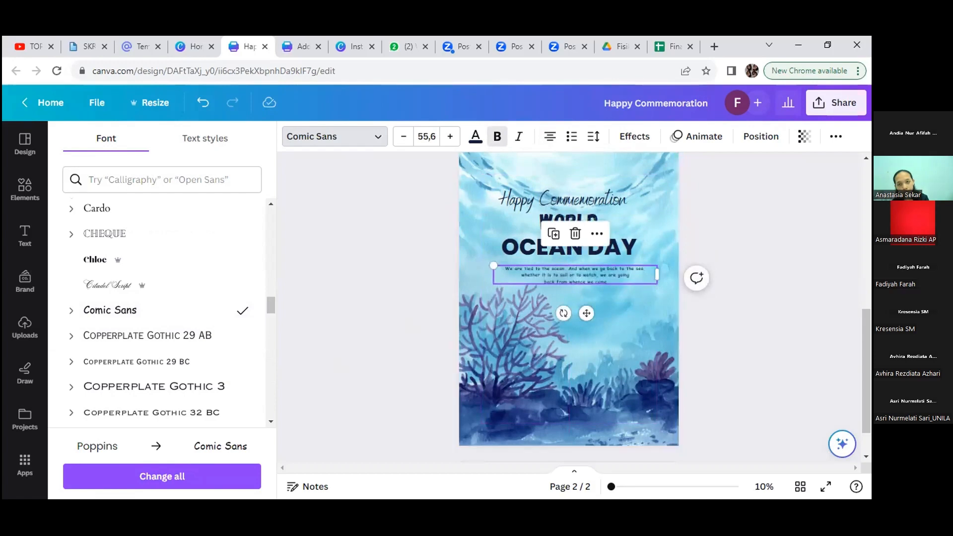
left_click(620, 488)
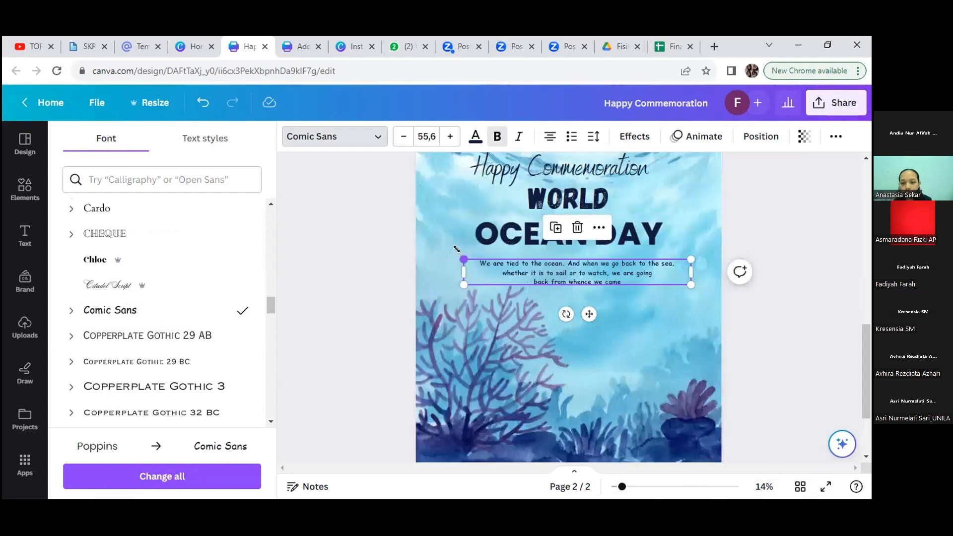
left_click_drag(459, 255, 455, 251)
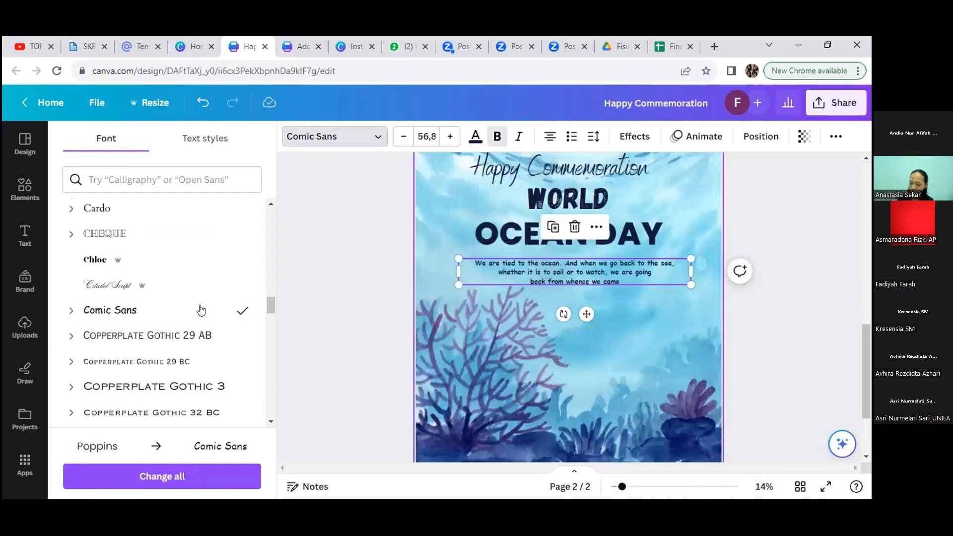
- Replace the previous elements search with "ocean" and list only the graphics results
left_click(16, 197)
left_click(16, 197)
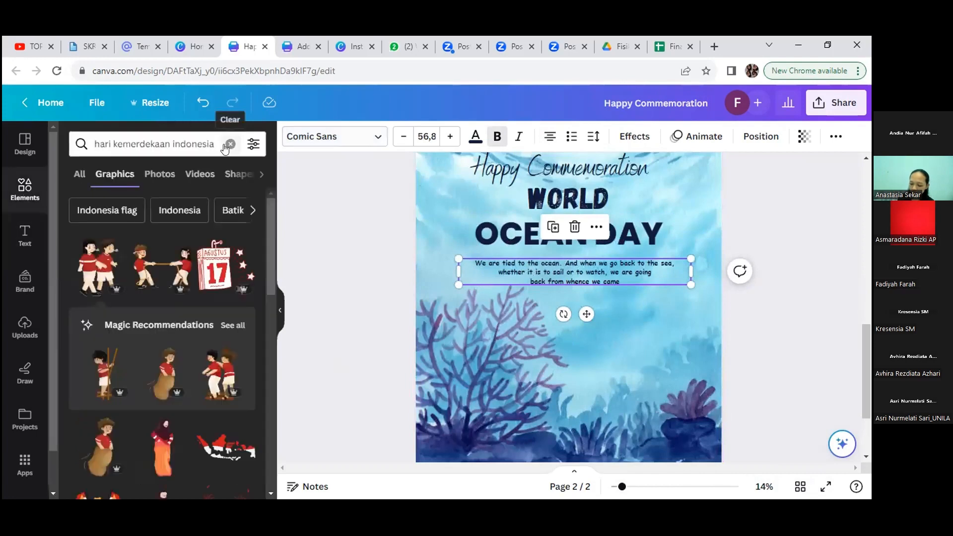
left_click(231, 144)
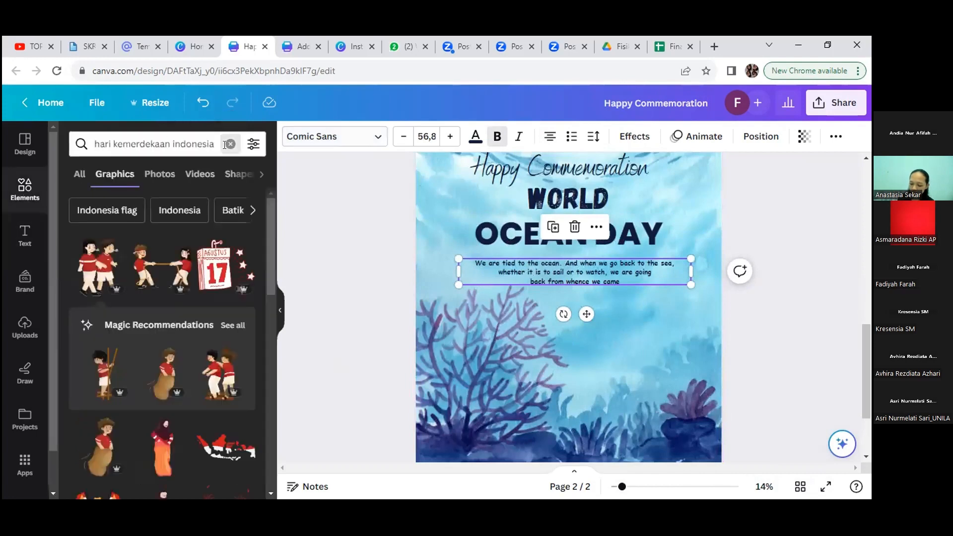
left_click(182, 139)
type("oc")
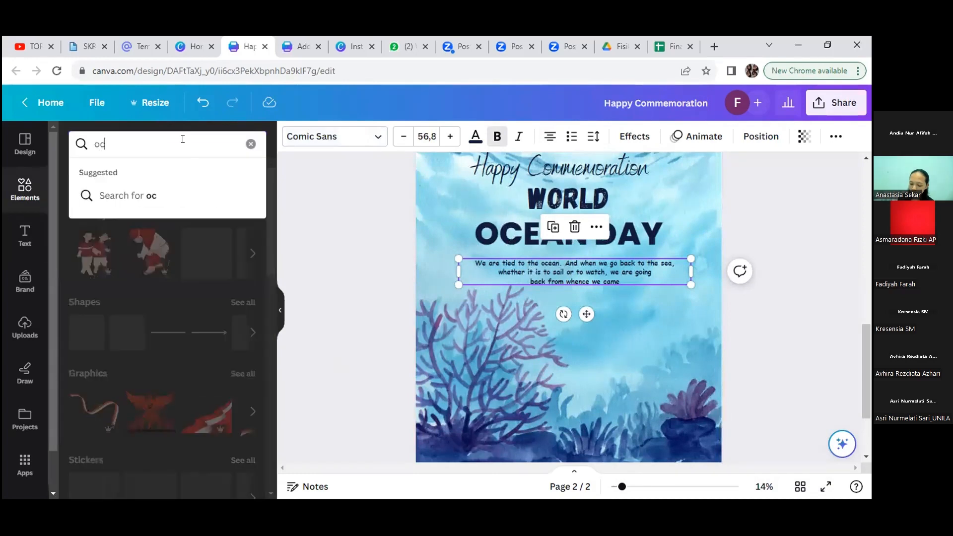
type("ean")
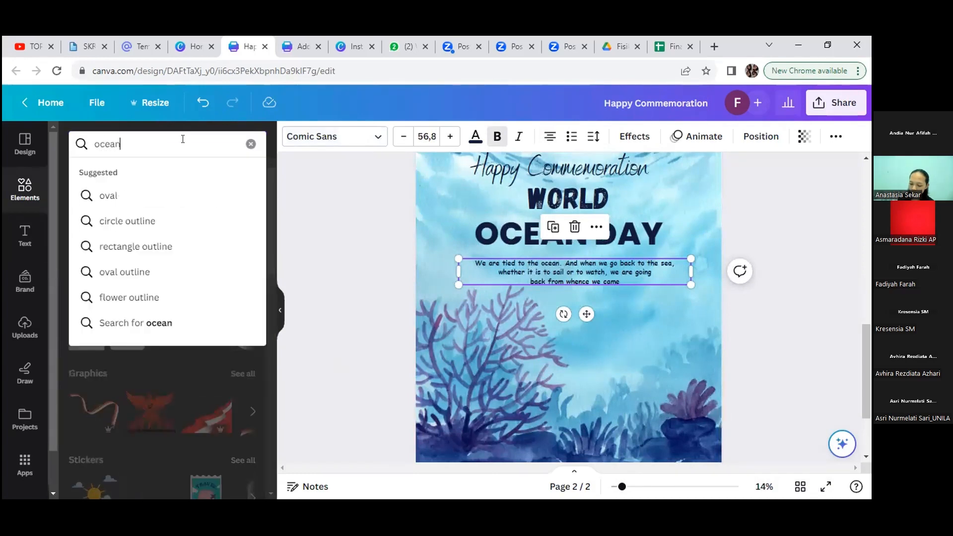
key("Return")
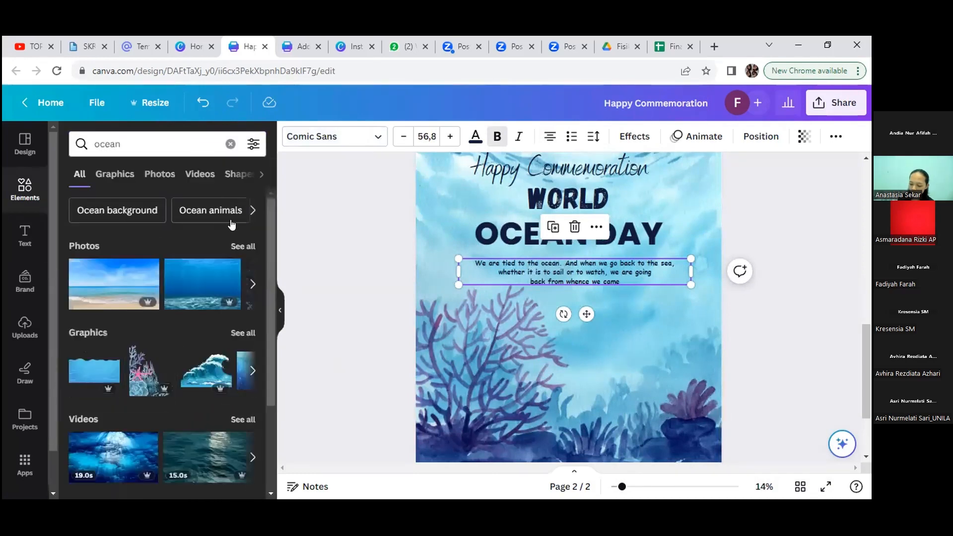
left_click(242, 246)
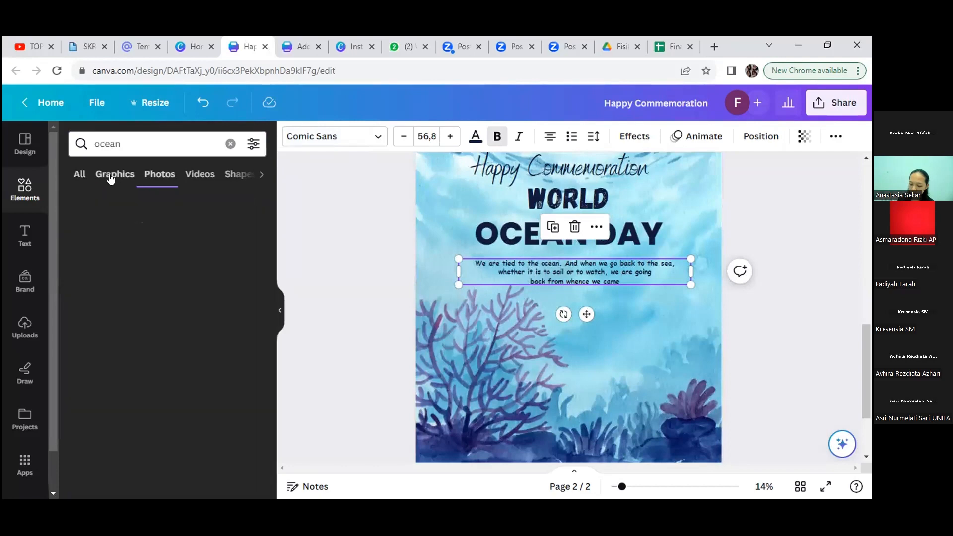
left_click(111, 177)
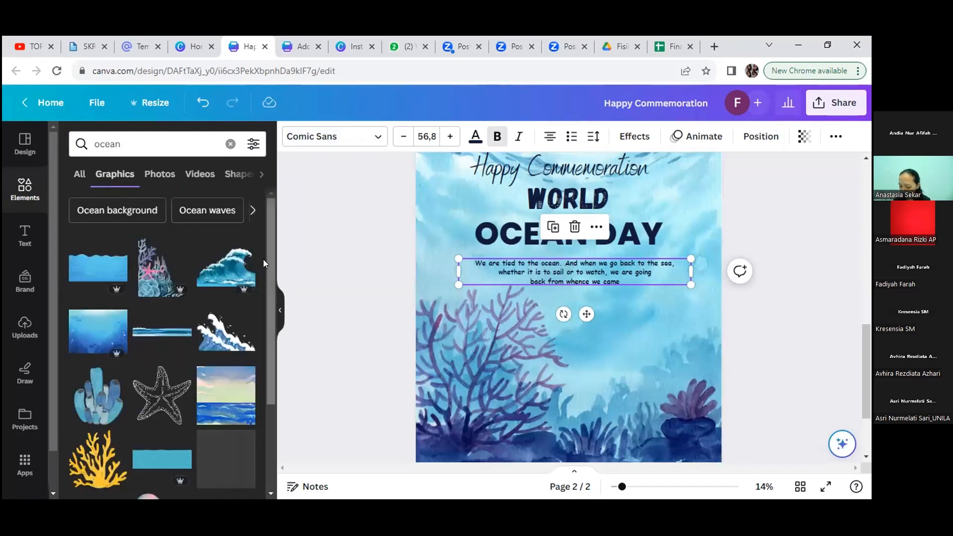
- Add the graphic of two jellyfish, shrink it and place it in the open water above the small purple coral on the poster's right
left_click_drag(268, 267, 273, 345)
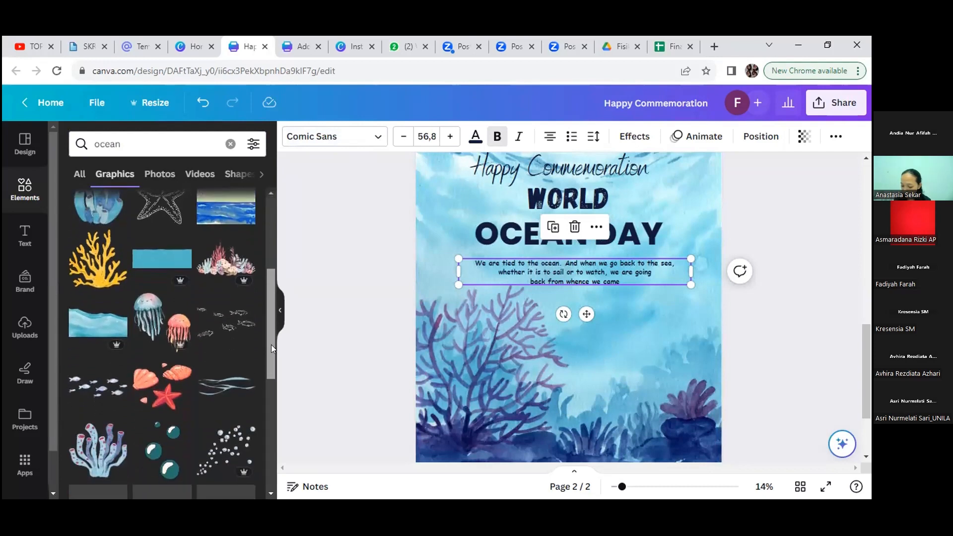
left_click(153, 328)
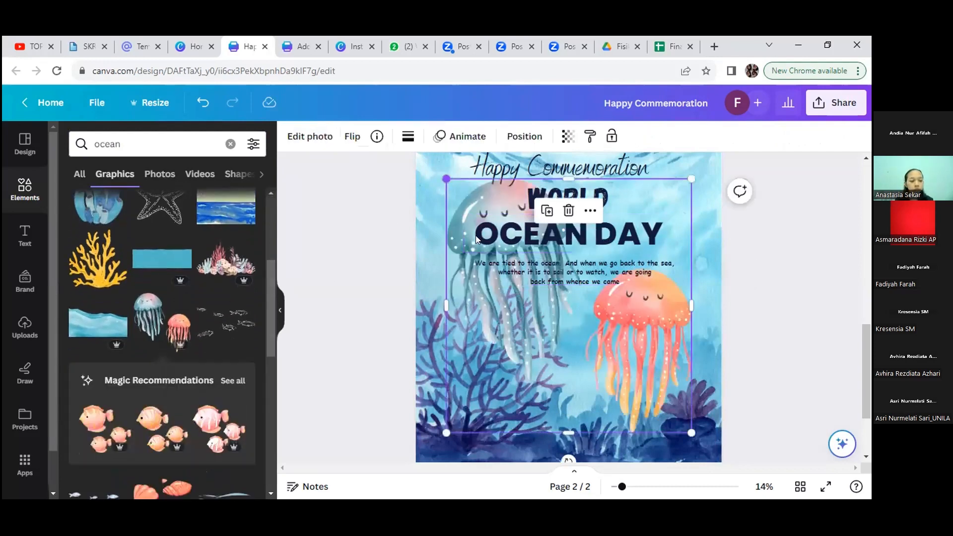
left_click_drag(529, 315, 591, 374)
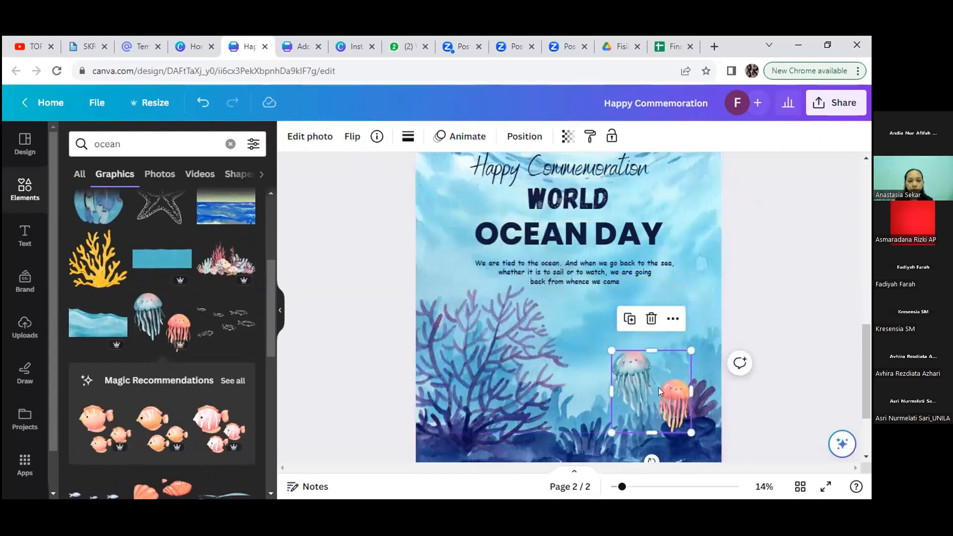
left_click_drag(658, 387, 621, 333)
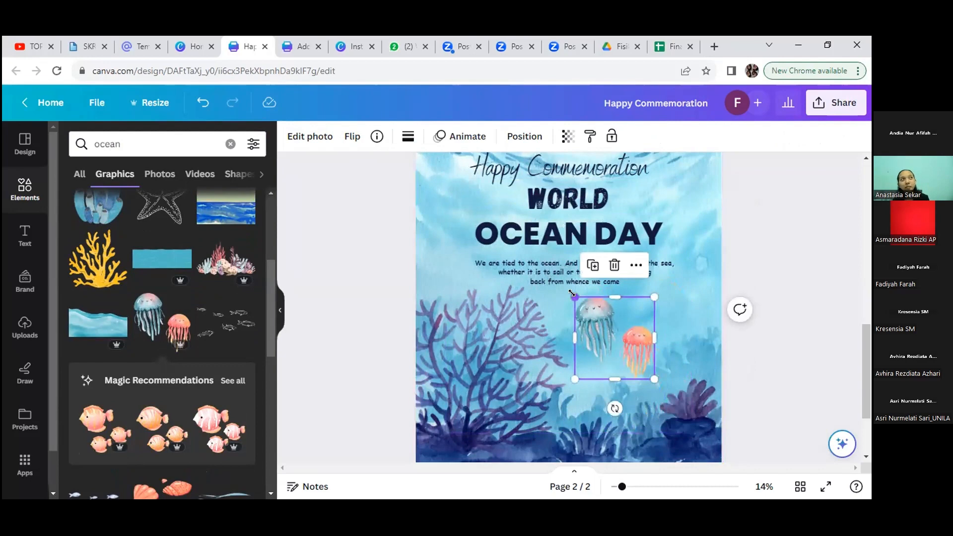
left_click_drag(572, 294, 632, 349)
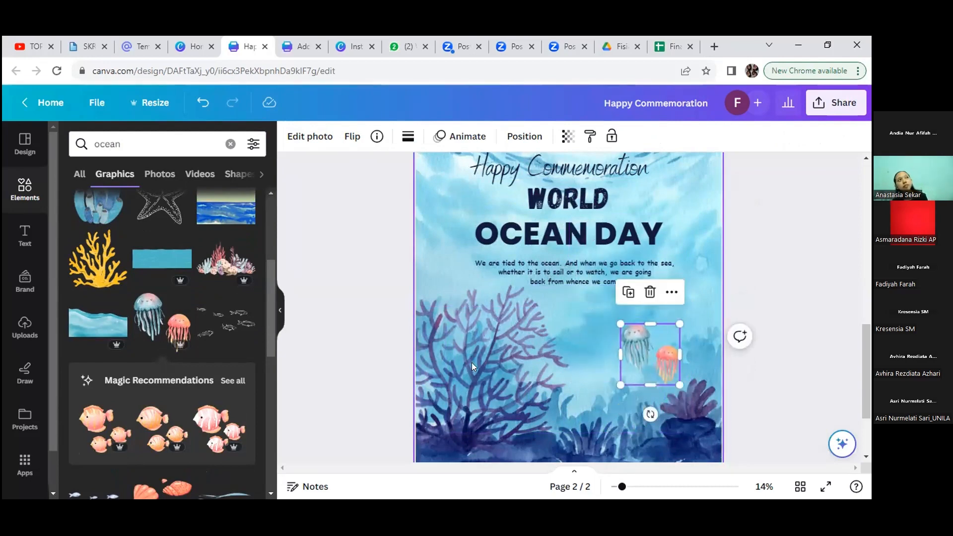
- Add the seashells and starfish graphic, shrink it and place it in the poster's bottom-left corner
scroll(268, 353, "down", 1)
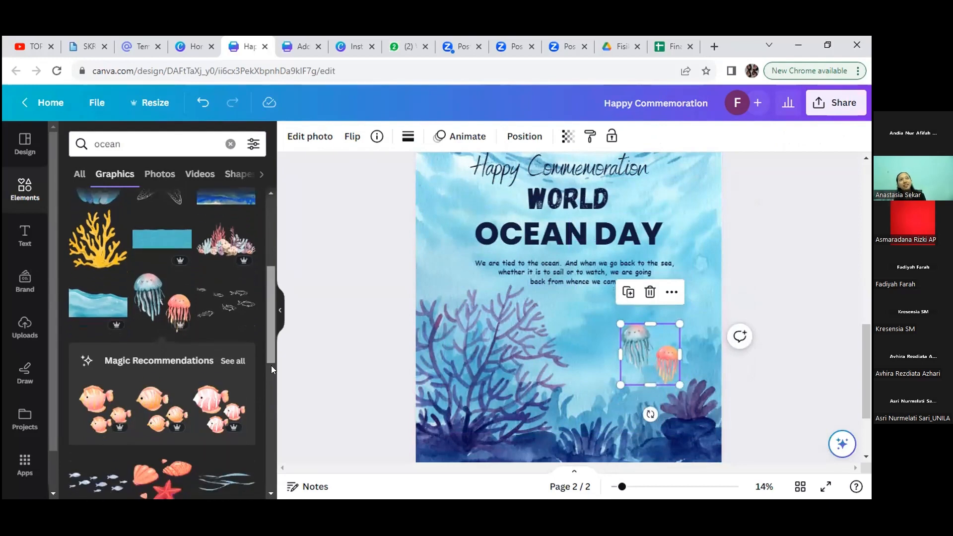
left_click_drag(271, 365, 283, 414)
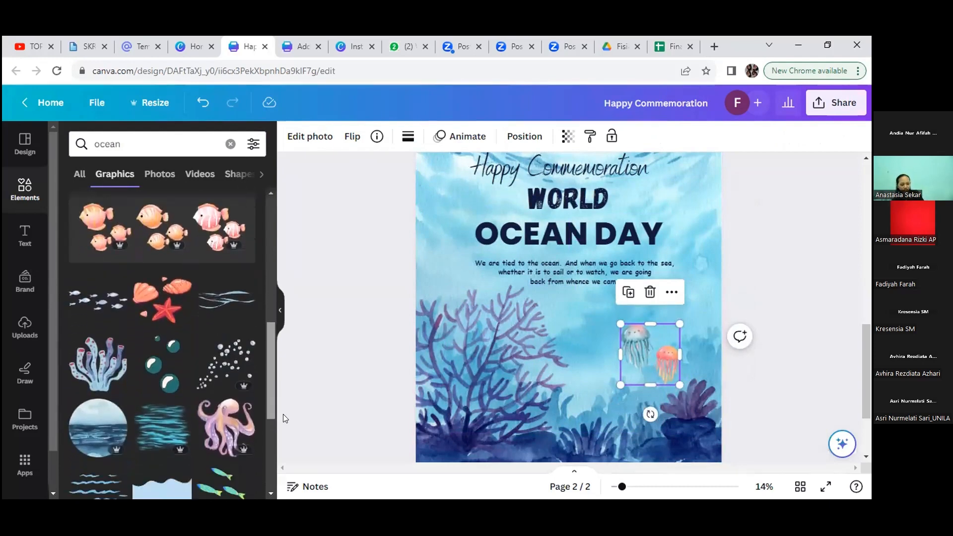
left_click(180, 315)
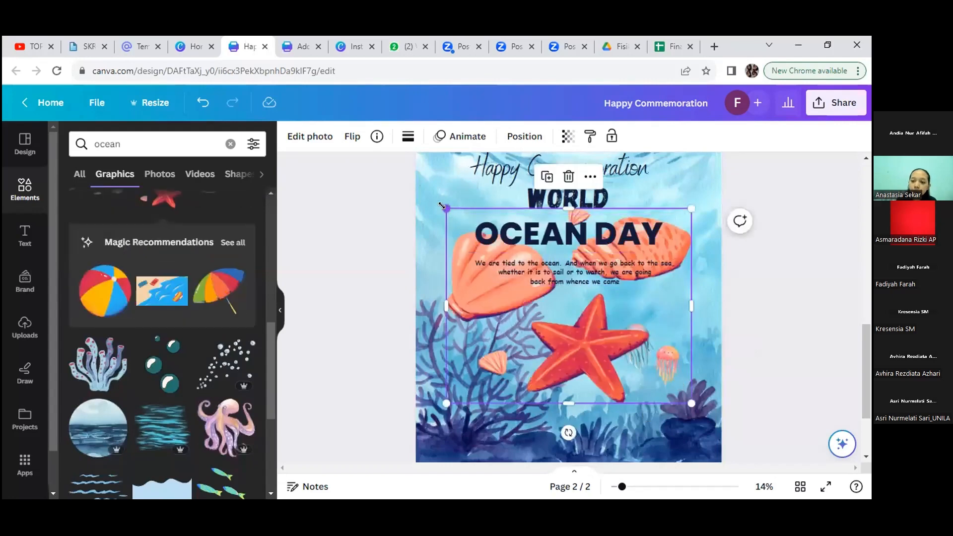
left_click_drag(447, 208, 613, 342)
left_click_drag(649, 376, 461, 439)
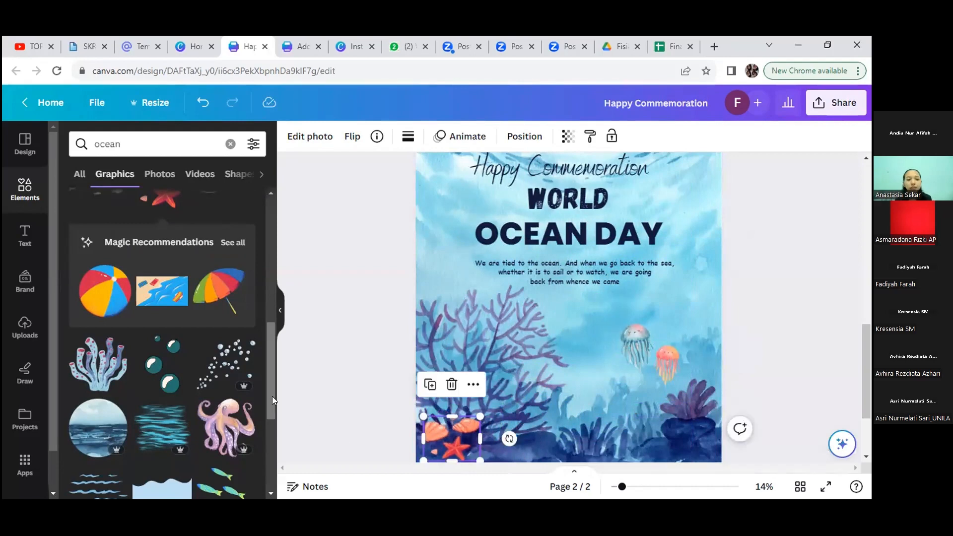
- Add the pink and purple octopus graphic, shrink it and place it at the right end of the "OCEAN DAY" title
left_click(232, 412)
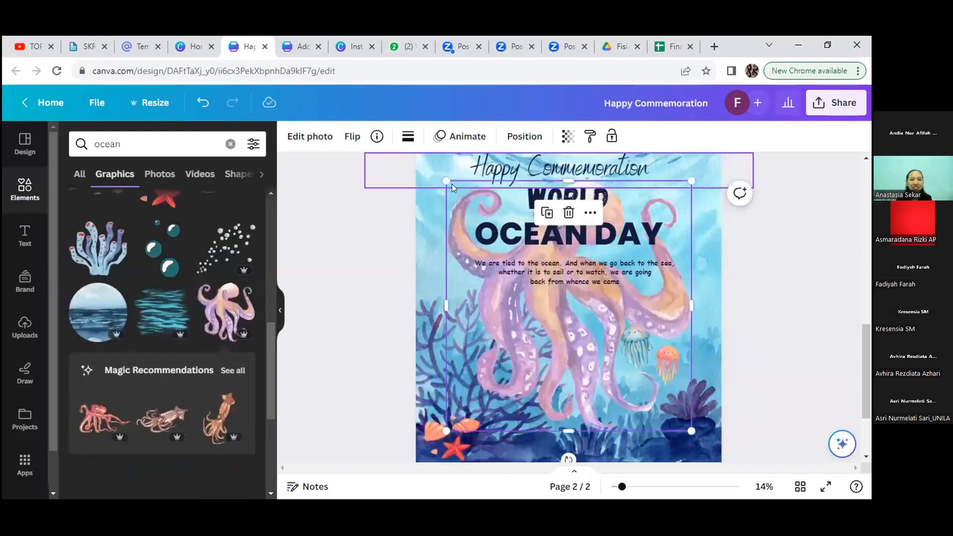
left_click_drag(446, 181, 588, 333)
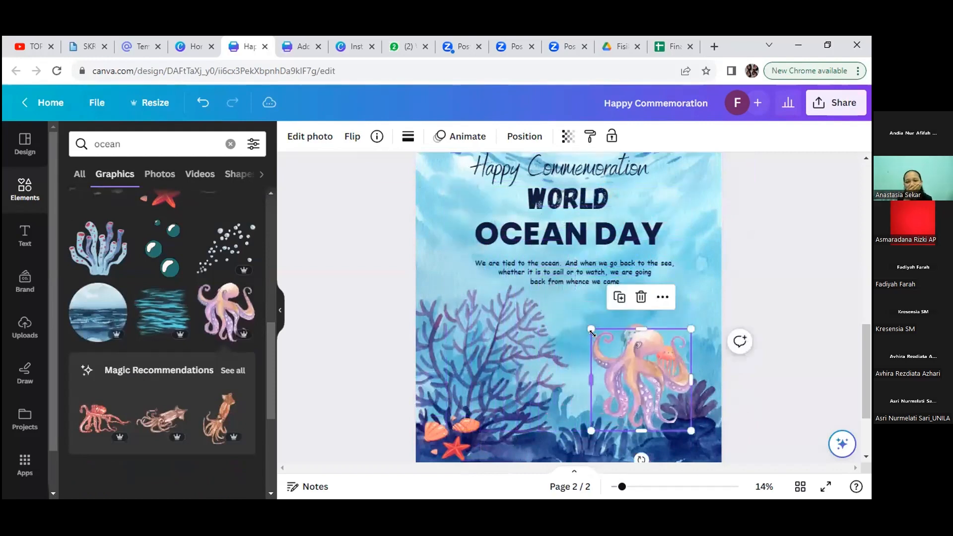
left_click_drag(640, 378, 466, 221)
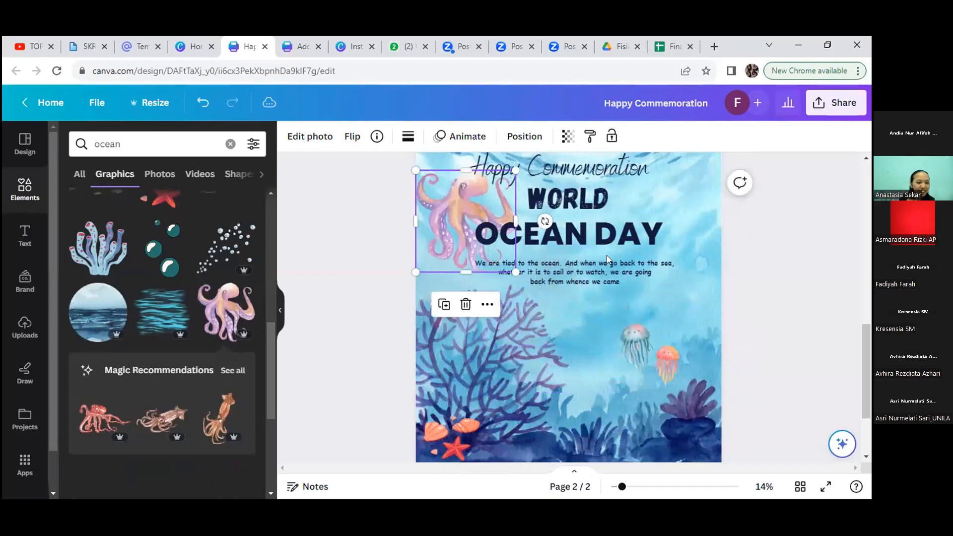
left_click_drag(866, 379, 862, 362)
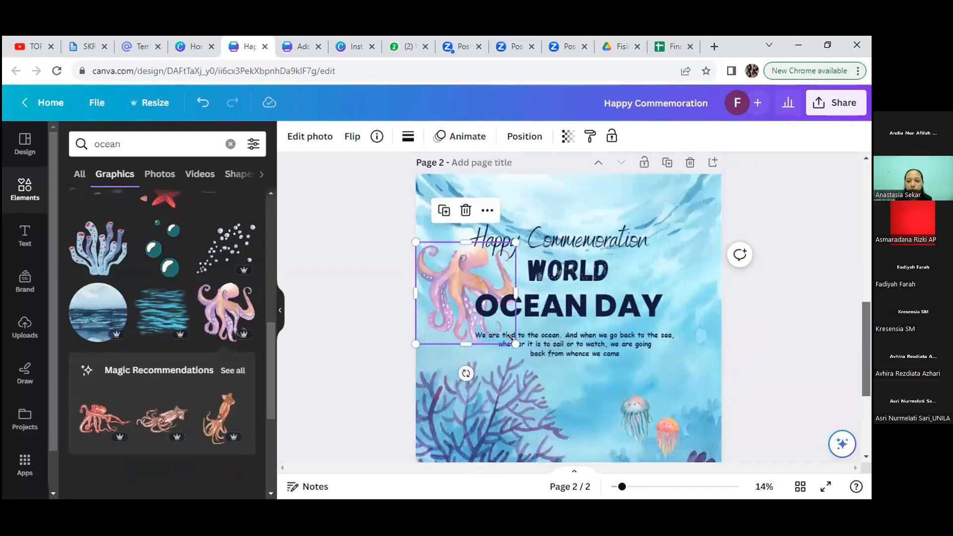
left_click_drag(516, 343, 481, 311)
left_click_drag(443, 281, 665, 292)
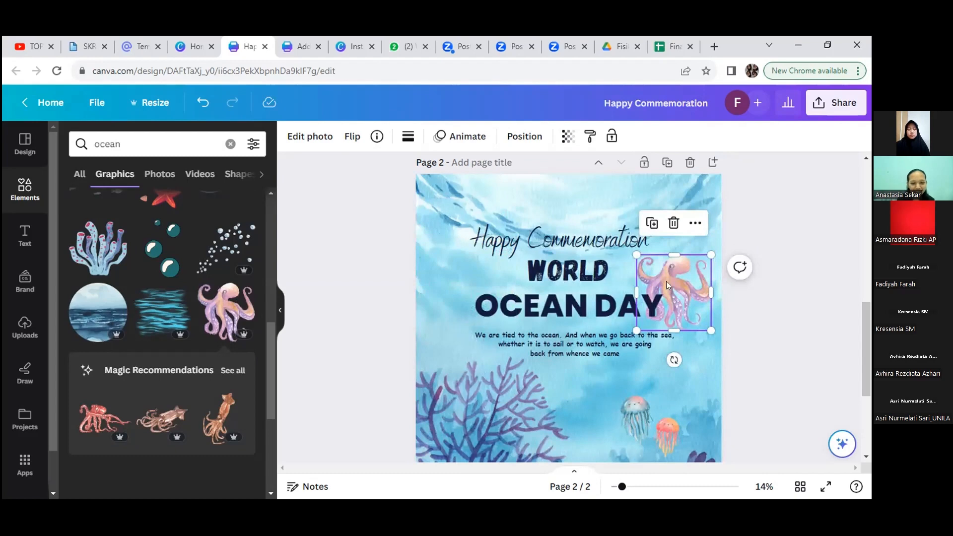
- Nudge the octopus slightly upward beside the title and shift the two-jellyfish graphic closer to the poster's right edge
mouse_move(678, 284)
left_mouse_down()
mouse_move(680, 242)
mouse_move(683, 286)
mouse_move(679, 260)
mouse_move(677, 271)
left_mouse_up()
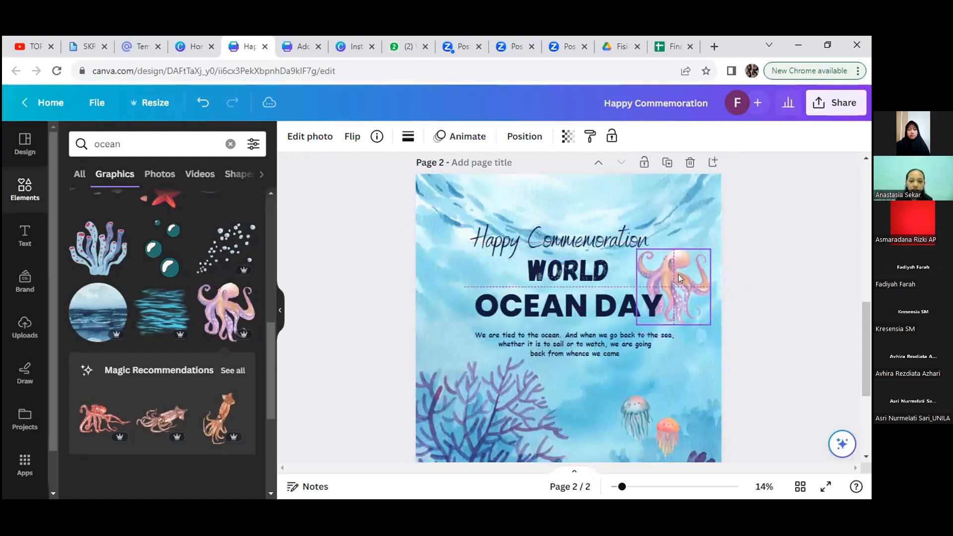
left_click(781, 368)
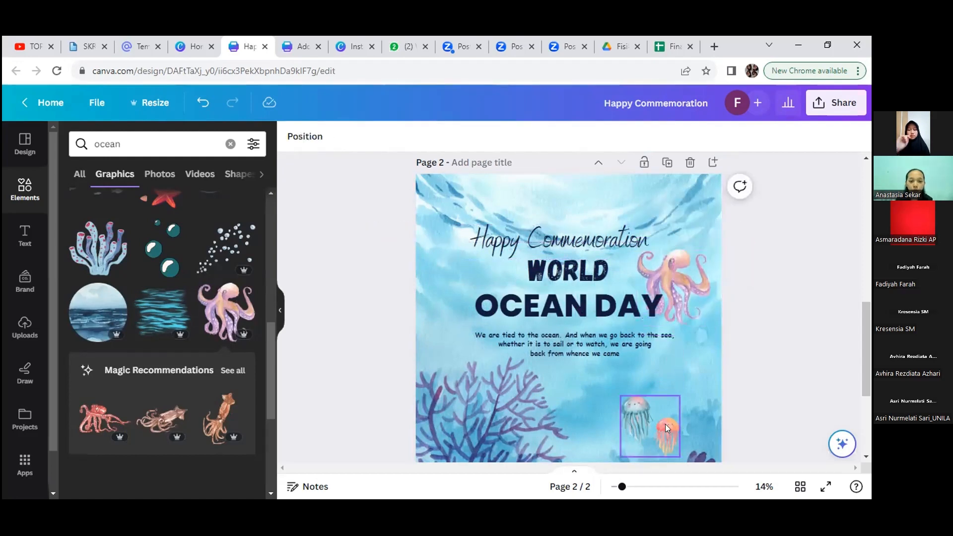
left_click_drag(665, 424, 690, 411)
- Set the transparency of the underwater background image to 72
left_click(592, 404)
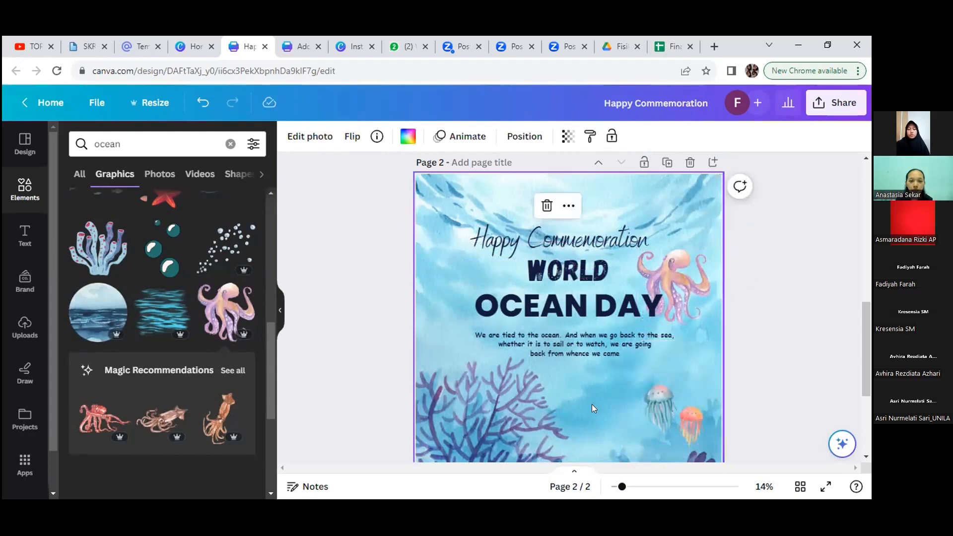
left_click(566, 144)
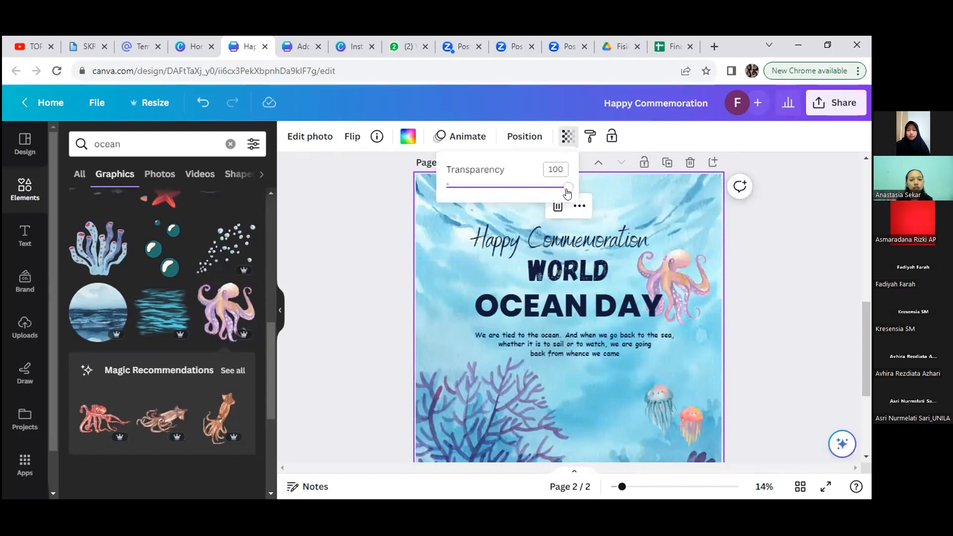
left_click_drag(569, 189, 535, 187)
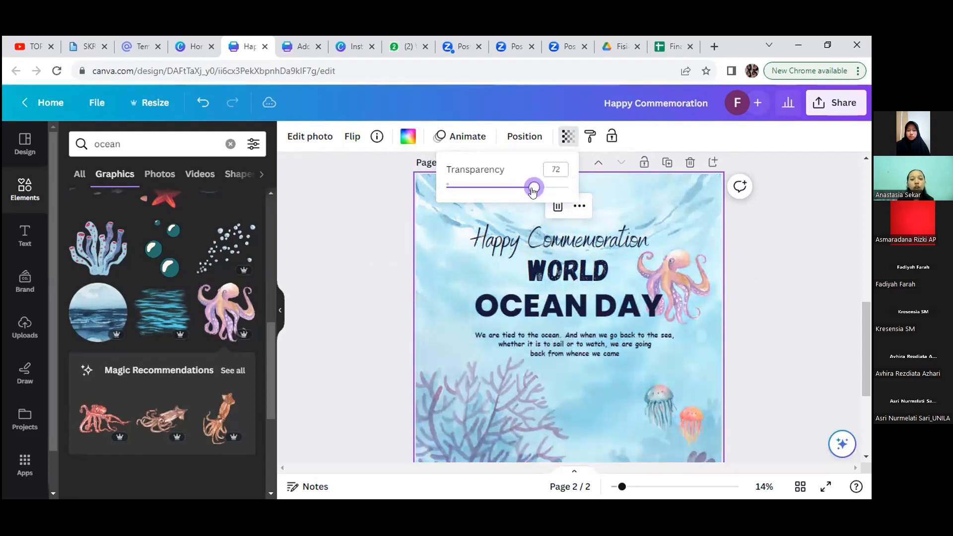
left_click(696, 216)
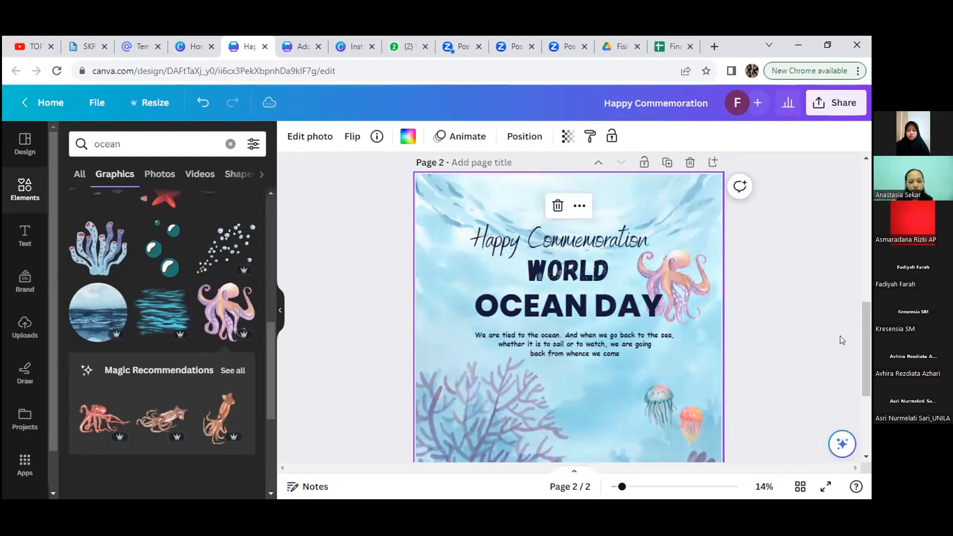
- Move the seashells and starfish graphic further down onto the seabed in the poster's bottom-left corner
left_click_drag(869, 378, 869, 416)
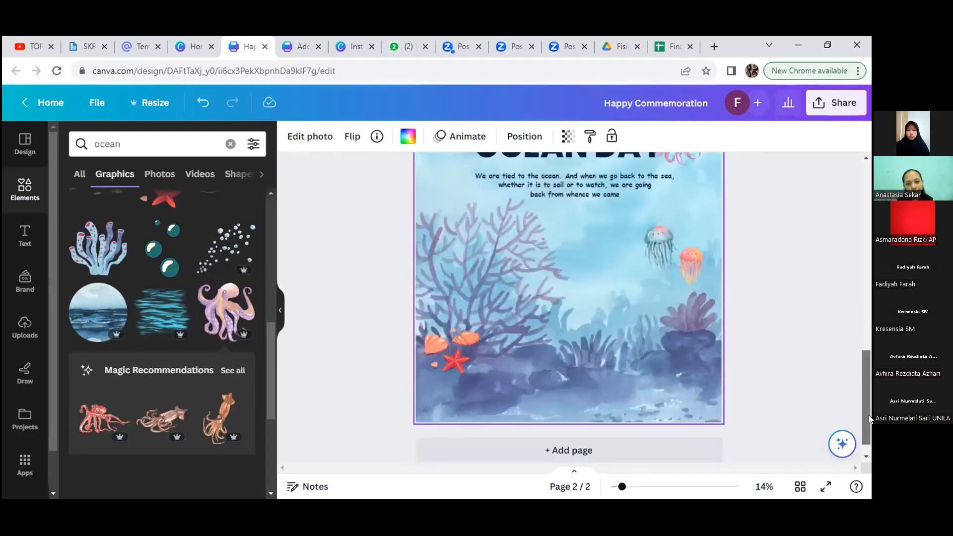
left_click_drag(446, 333, 451, 376)
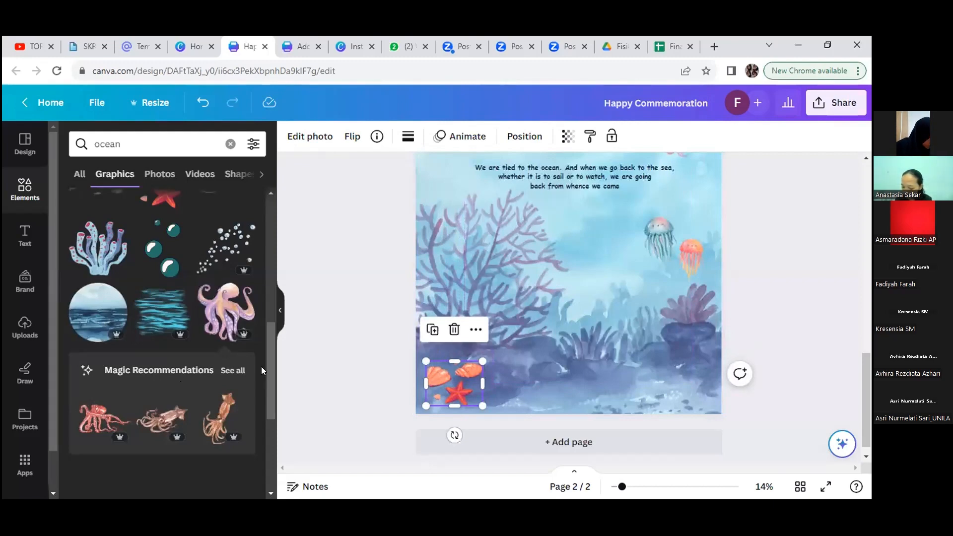
- Add the watercolor turtle graphic, shrink it and place it to the left of the paragraph, above the large coral
scroll(269, 407, "down", 3)
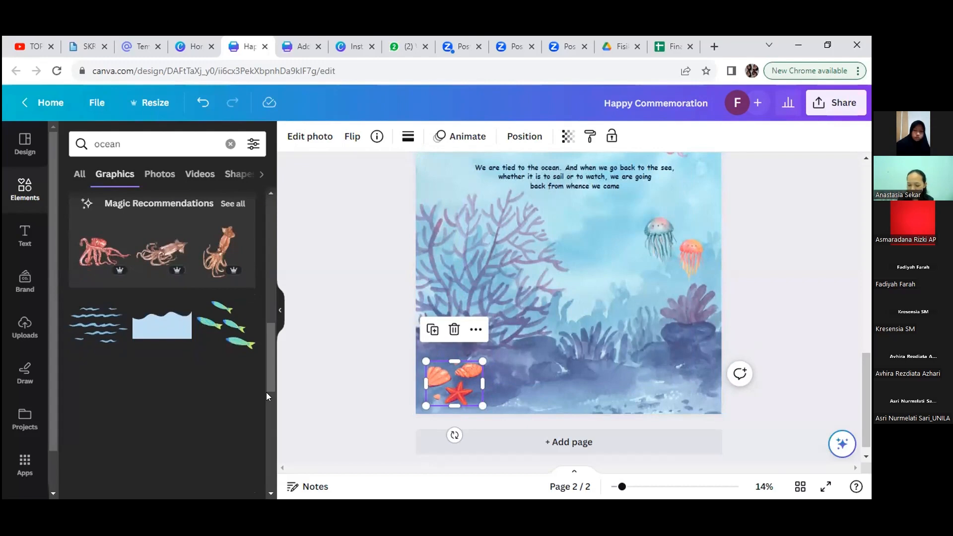
scroll(268, 377, "down", 2)
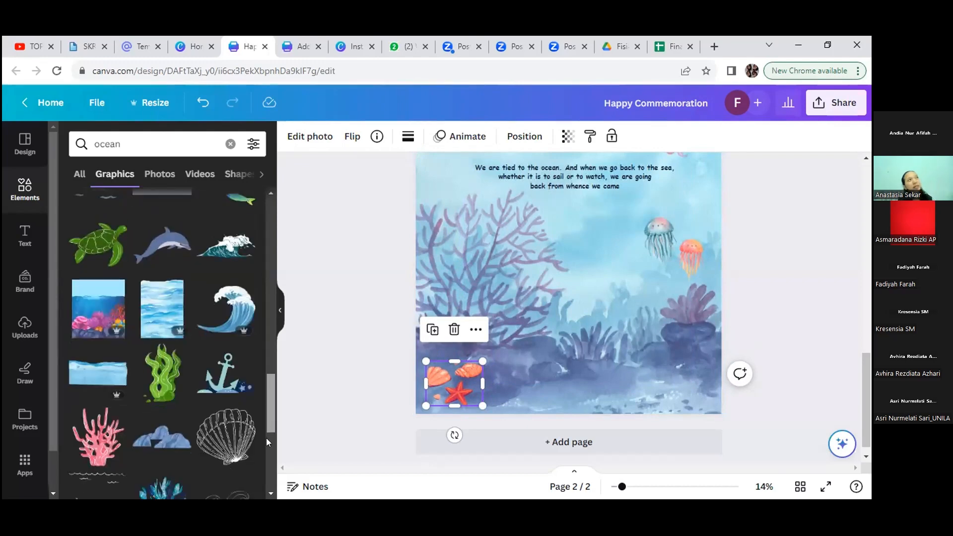
scroll(266, 438, "down", 3)
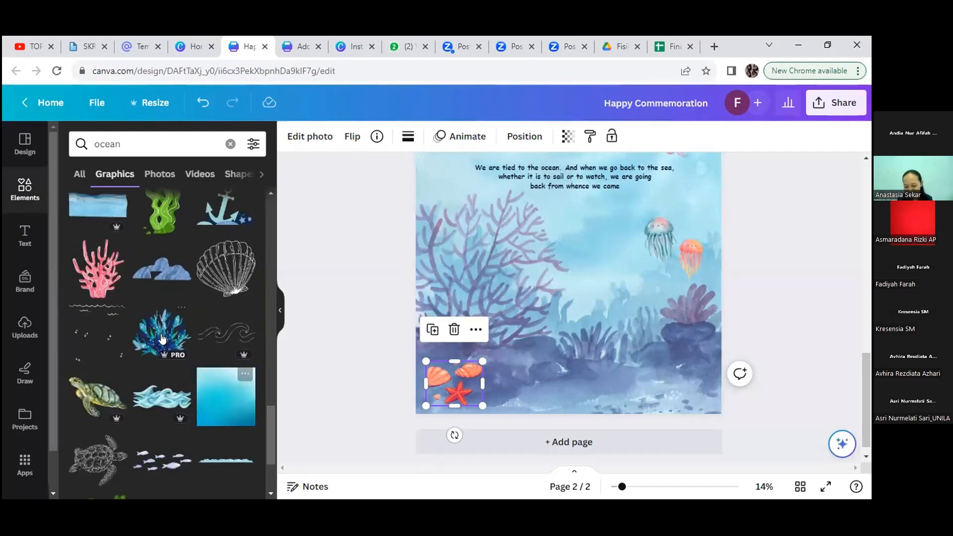
mouse_move(162, 339)
mouse_move(112, 388)
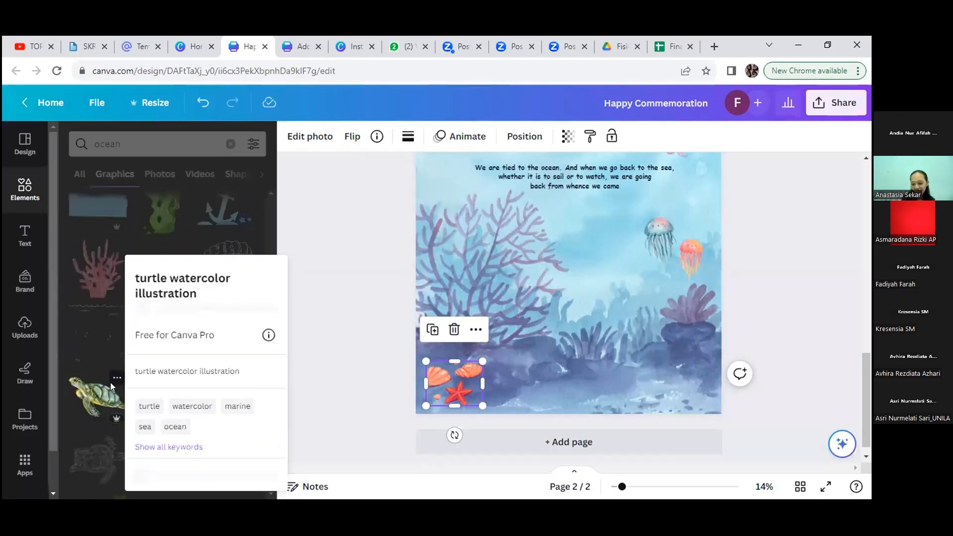
left_click_drag(111, 382, 94, 392)
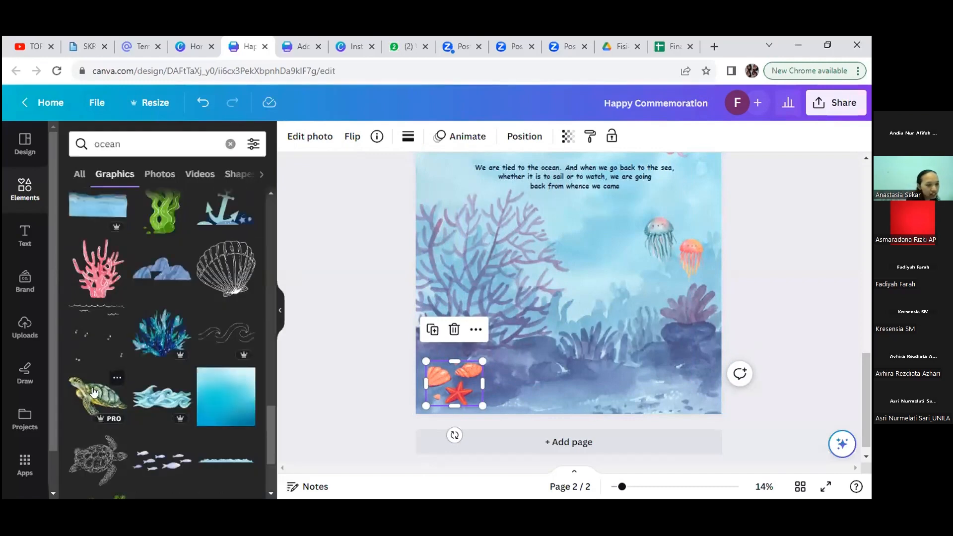
left_click(93, 393)
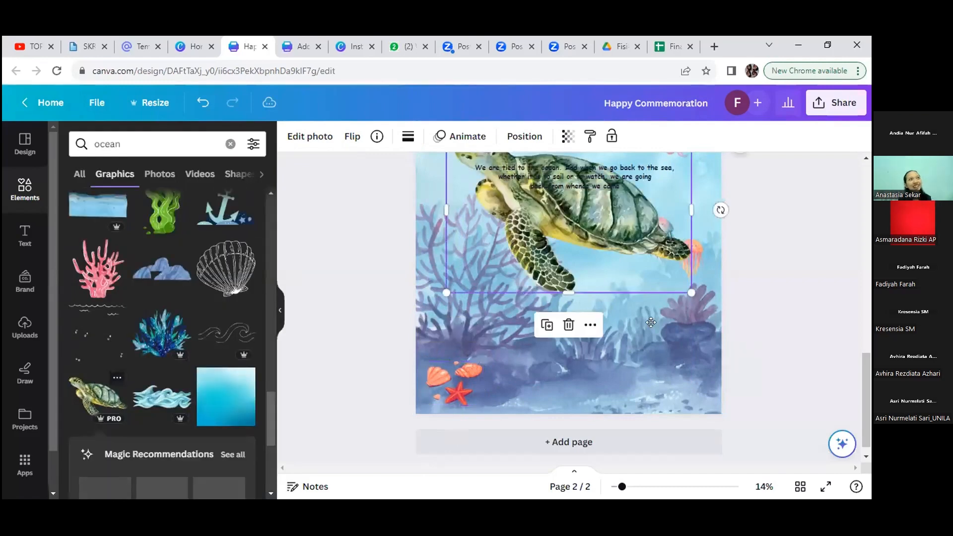
left_click_drag(615, 262, 657, 342)
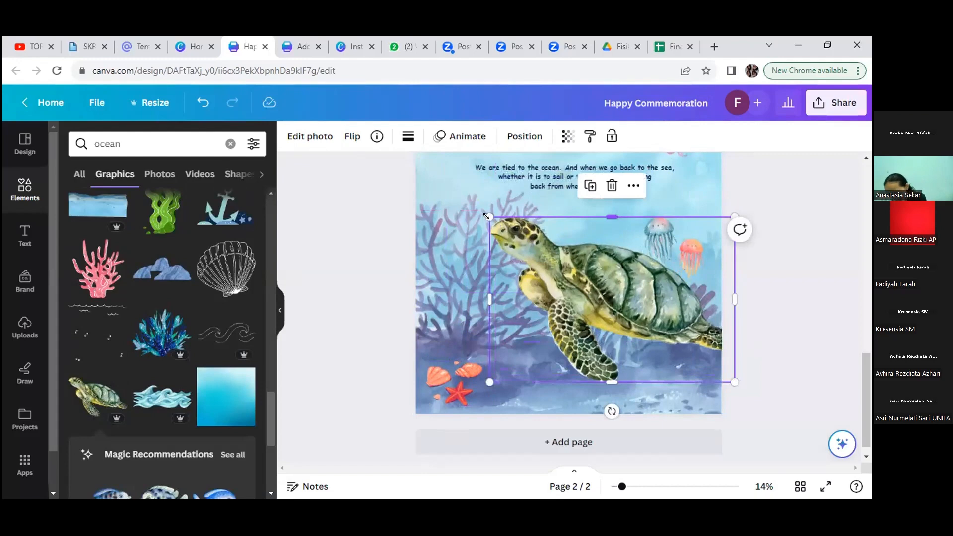
left_click_drag(481, 217, 638, 344)
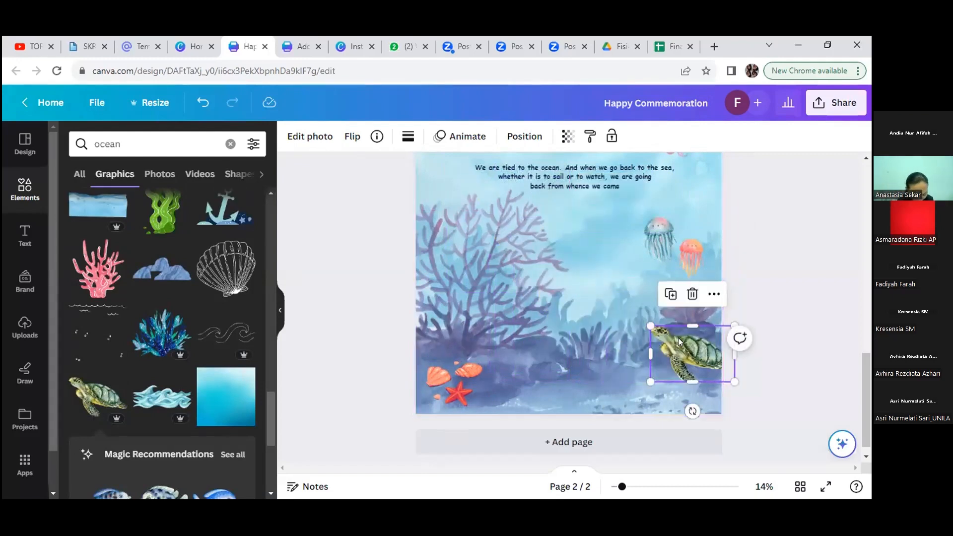
left_click_drag(700, 339, 497, 214)
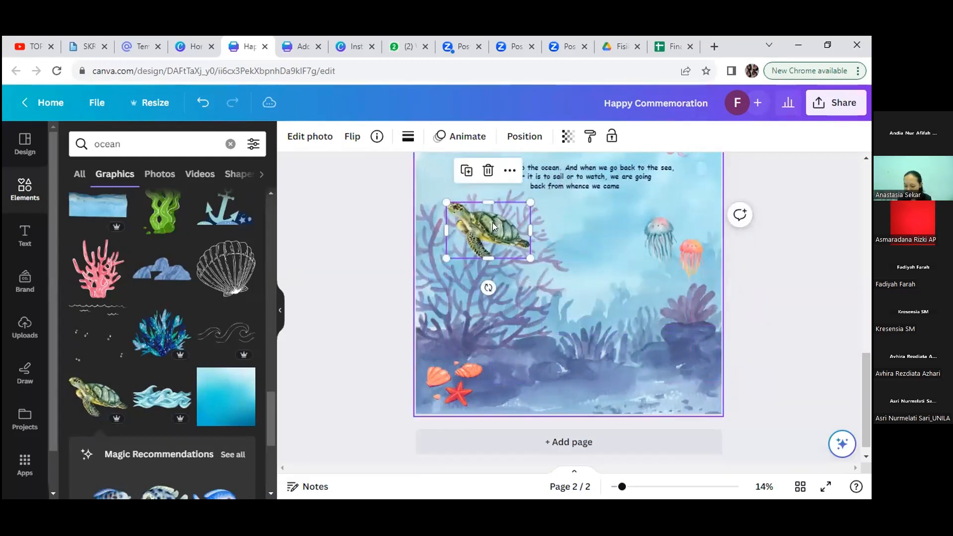
left_click_drag(493, 226, 446, 184)
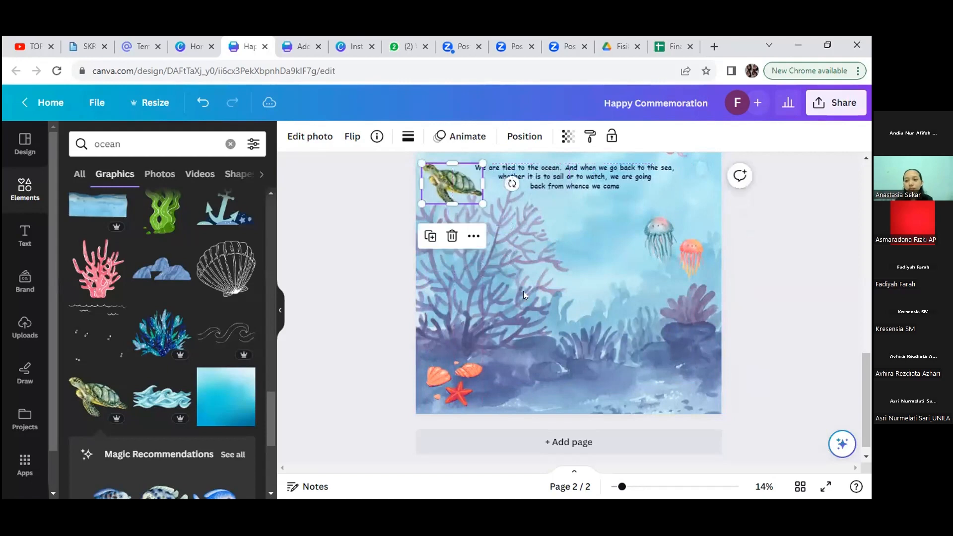
left_click(524, 291)
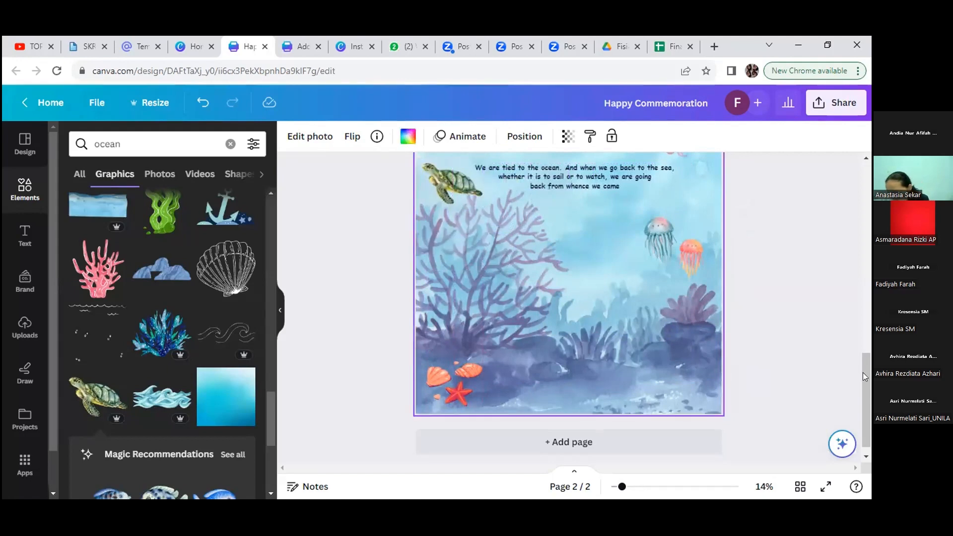
- Add the pink-and-blue branching coral from the ocean graphics, shrink it and place it on the seabed in the poster's bottom-right corner
left_click_drag(863, 372, 844, 325)
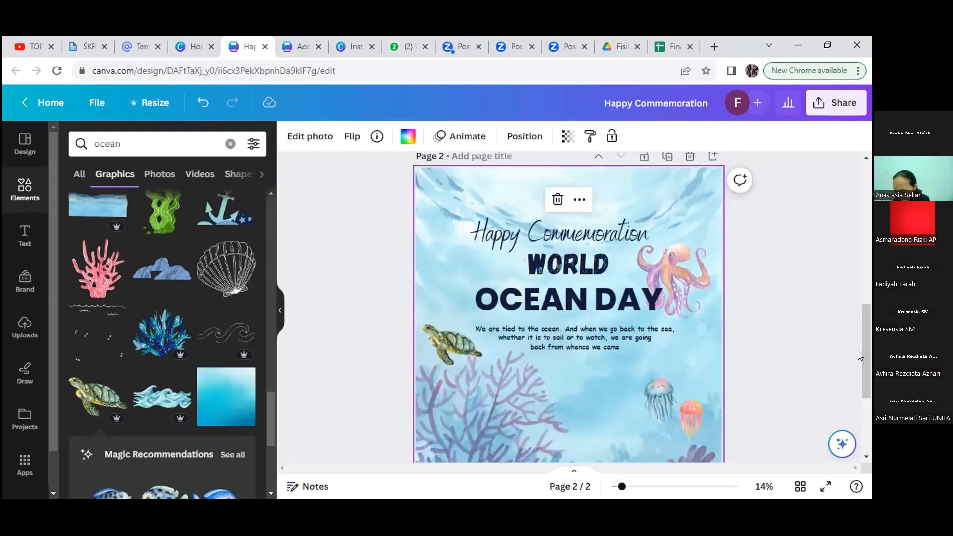
left_click_drag(862, 352, 864, 385)
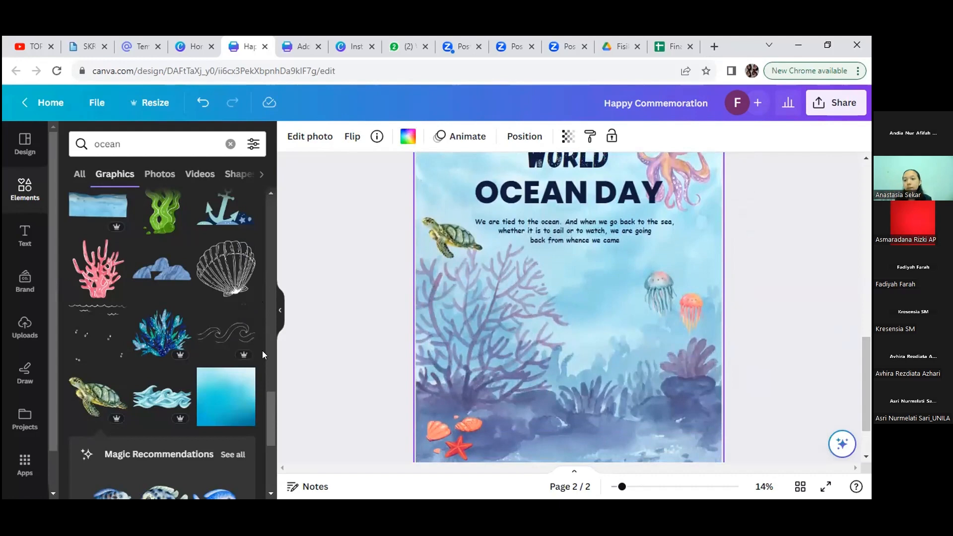
scroll(273, 437, "down", 10)
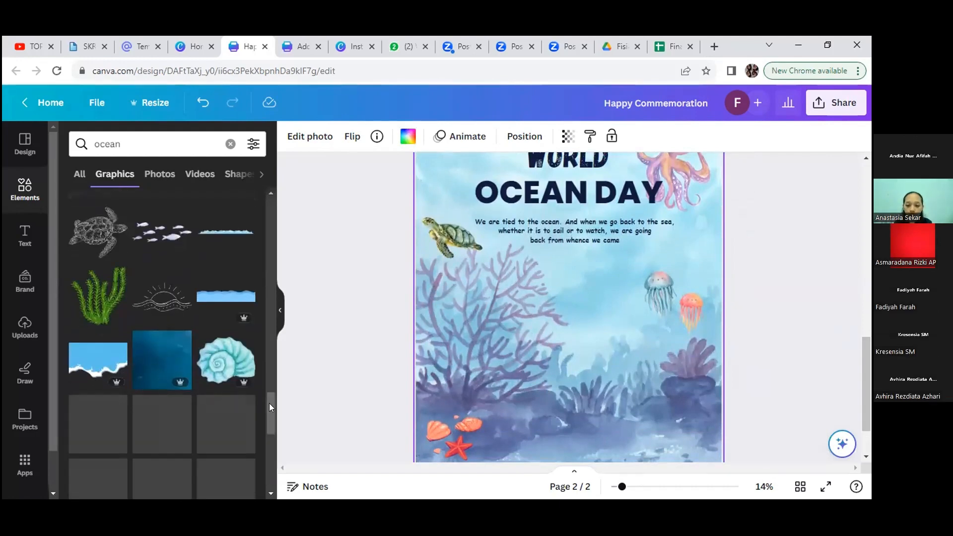
left_click_drag(266, 397, 270, 444)
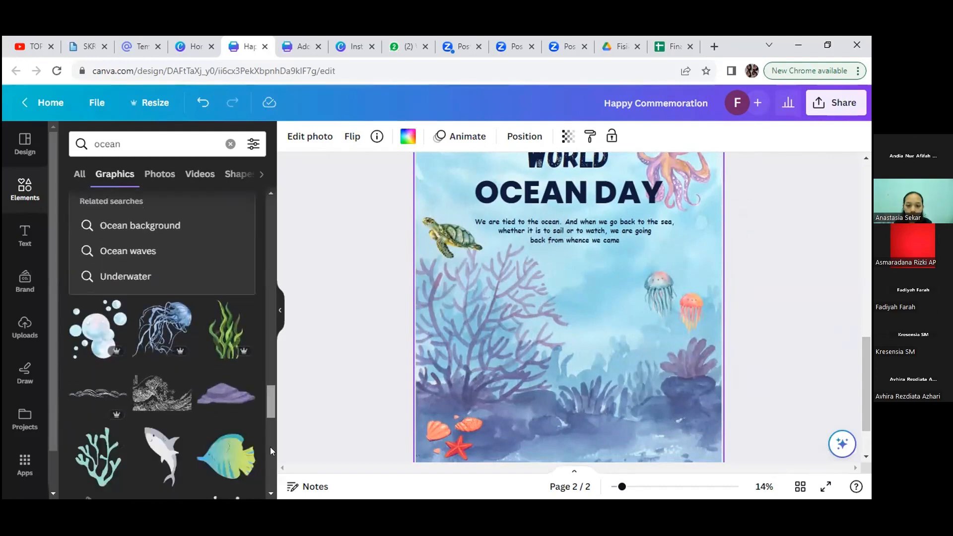
scroll(270, 448, "down", 1)
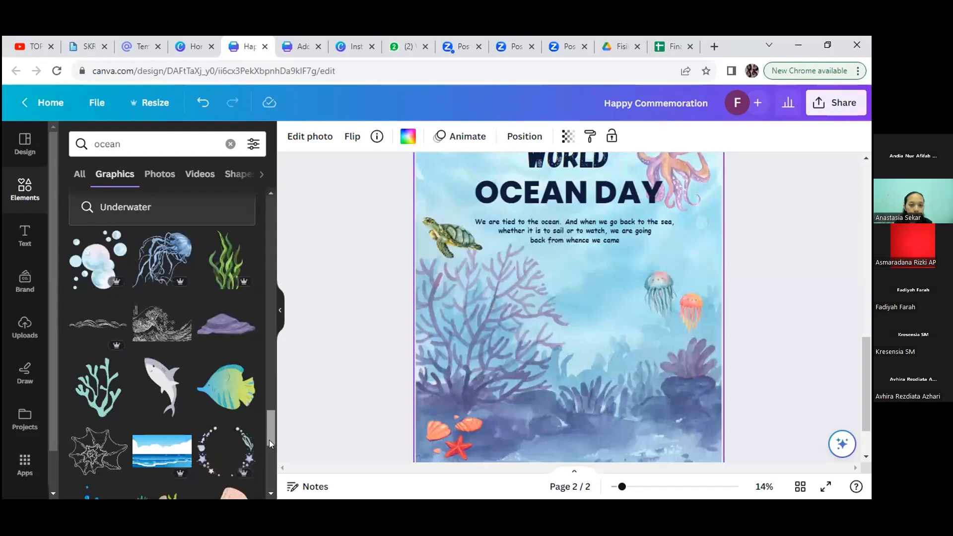
left_click_drag(269, 440, 267, 457)
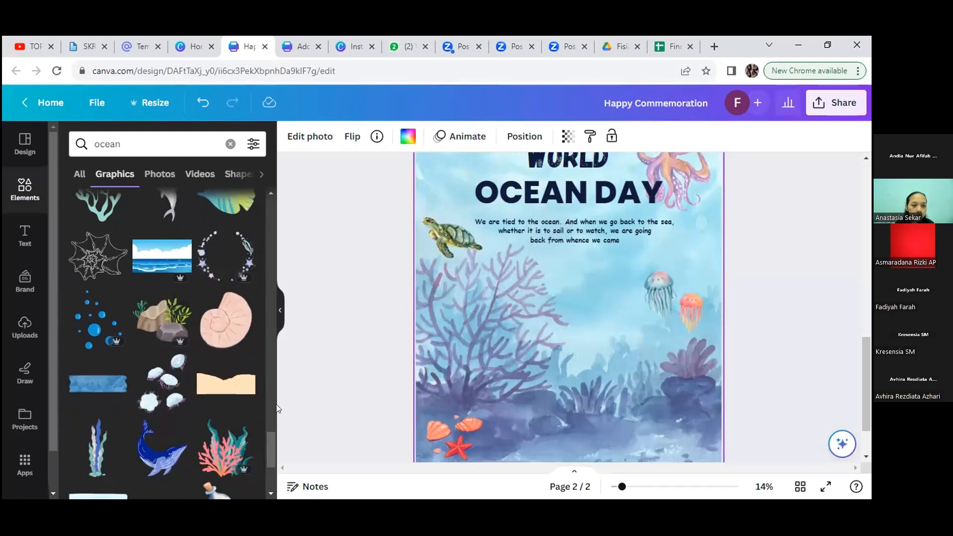
scroll(270, 447, "down", 5)
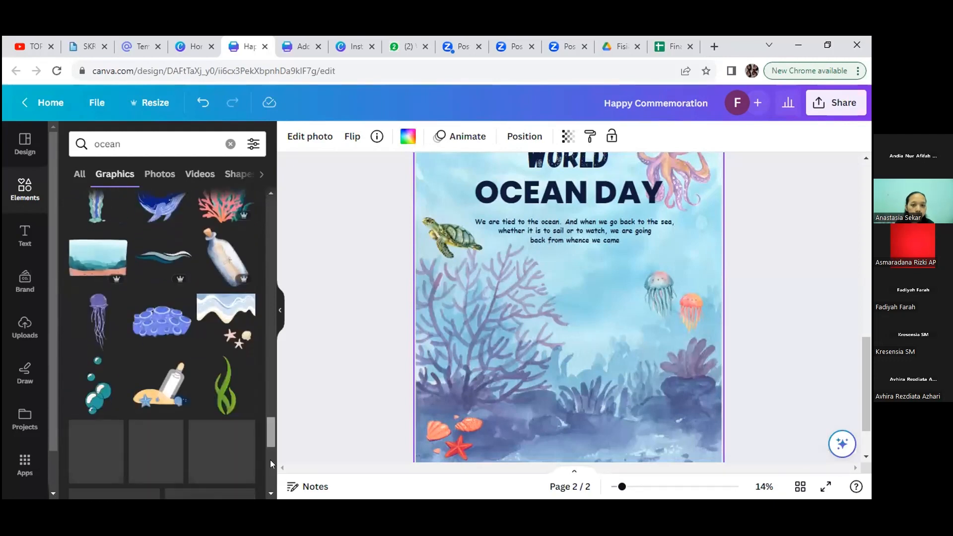
scroll(270, 466, "down", 2)
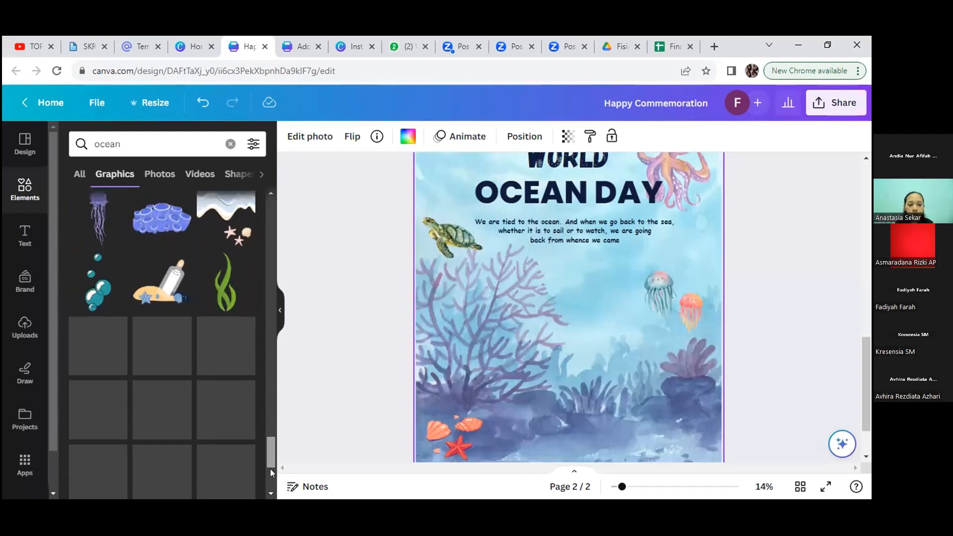
scroll(271, 480, "down", 3)
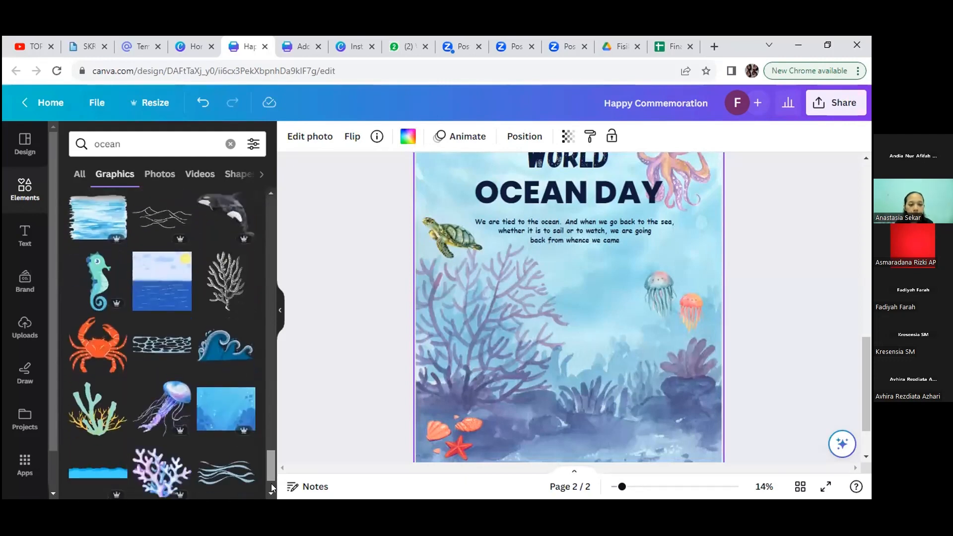
scroll(271, 492, "down", 3)
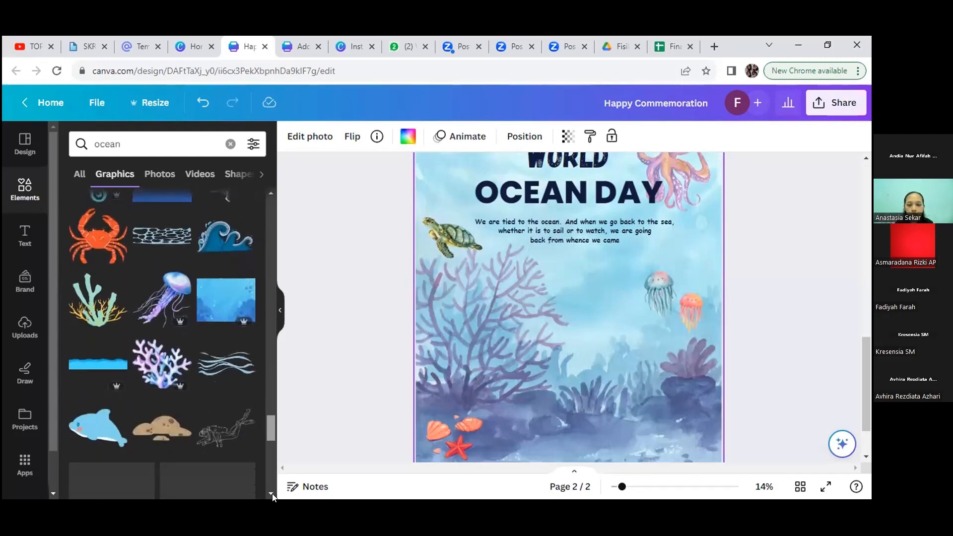
left_click(161, 348)
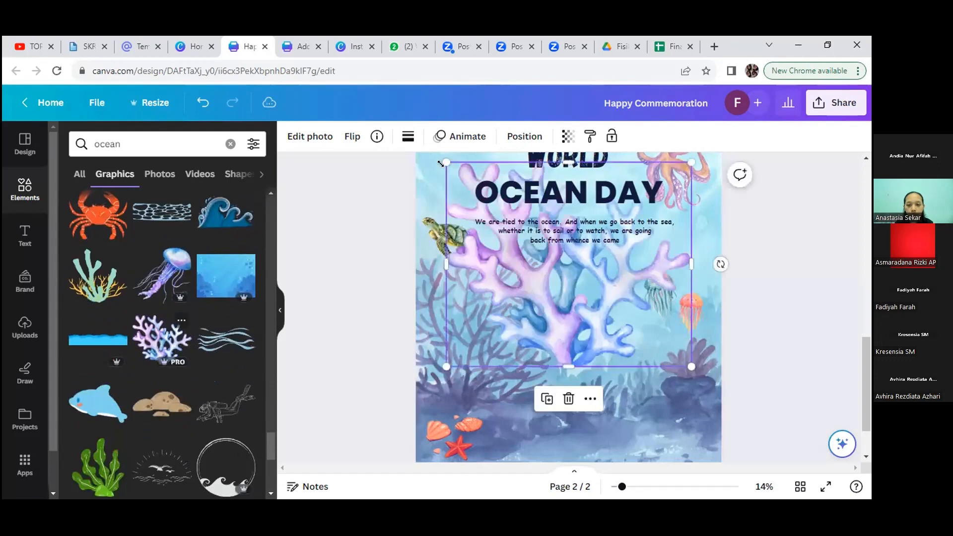
left_click_drag(446, 162, 596, 288)
left_click_drag(641, 335, 661, 423)
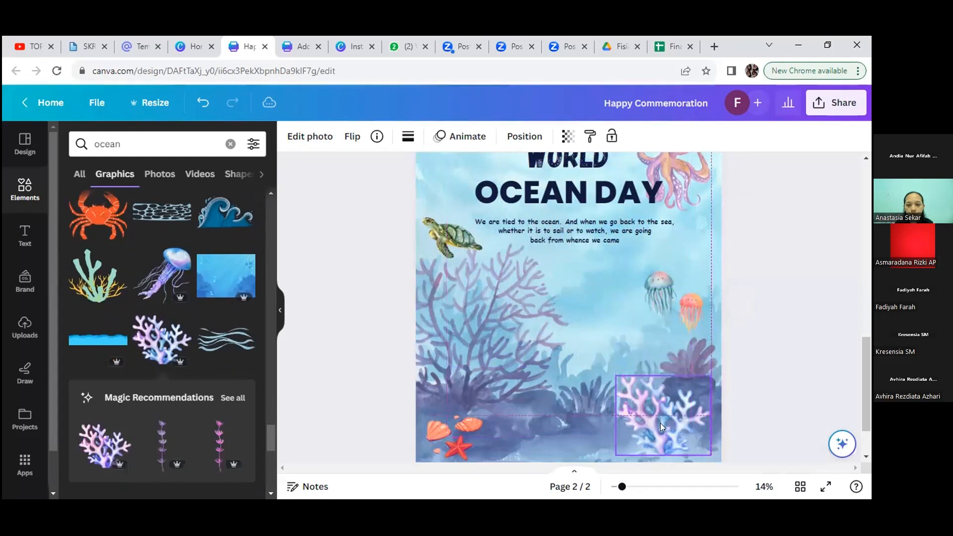
left_click(770, 372)
- Add the uploaded Universitas Lampung logo to page 2, shrink it and place it in the poster's top-left corner
scroll(869, 396, "up", 3)
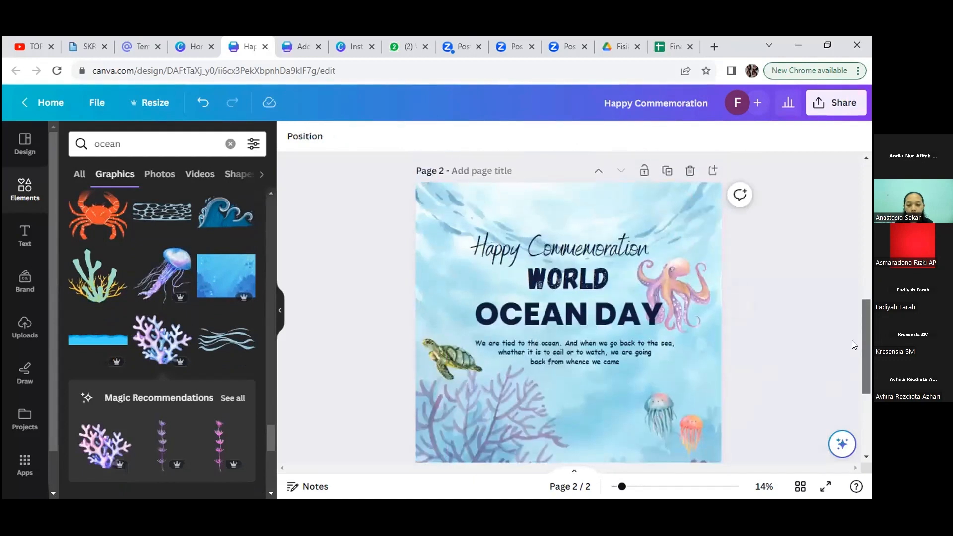
scroll(853, 342, "up", 2)
scroll(857, 348, "down", 2)
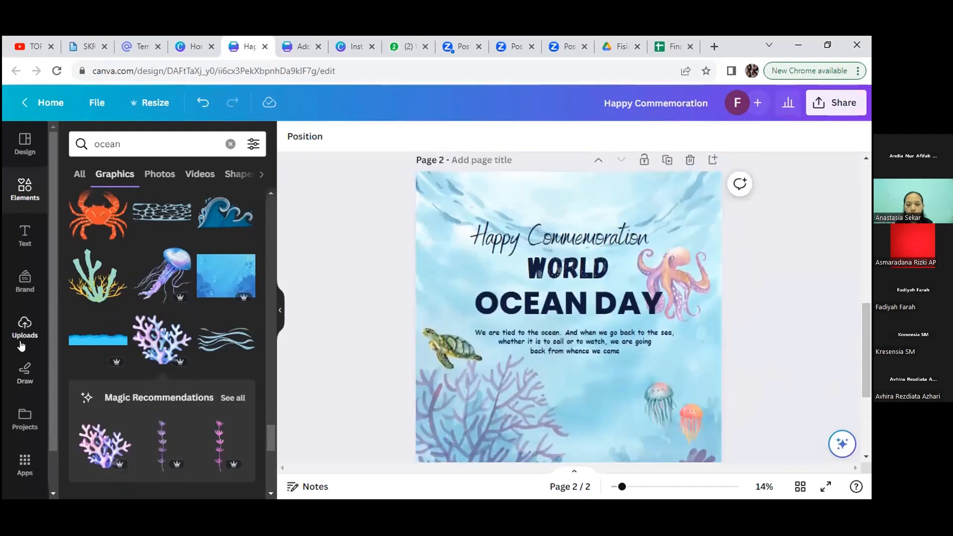
left_click(22, 322)
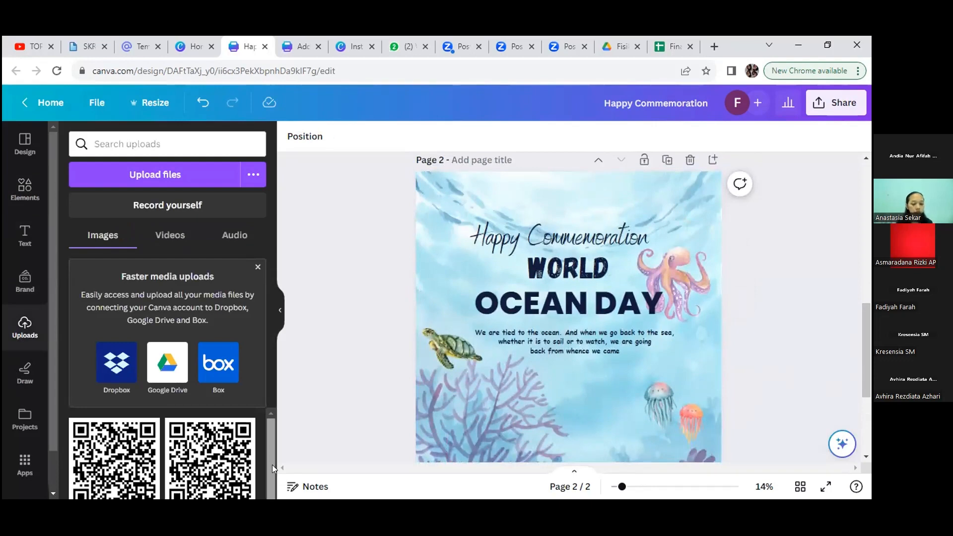
left_click_drag(271, 439, 271, 475)
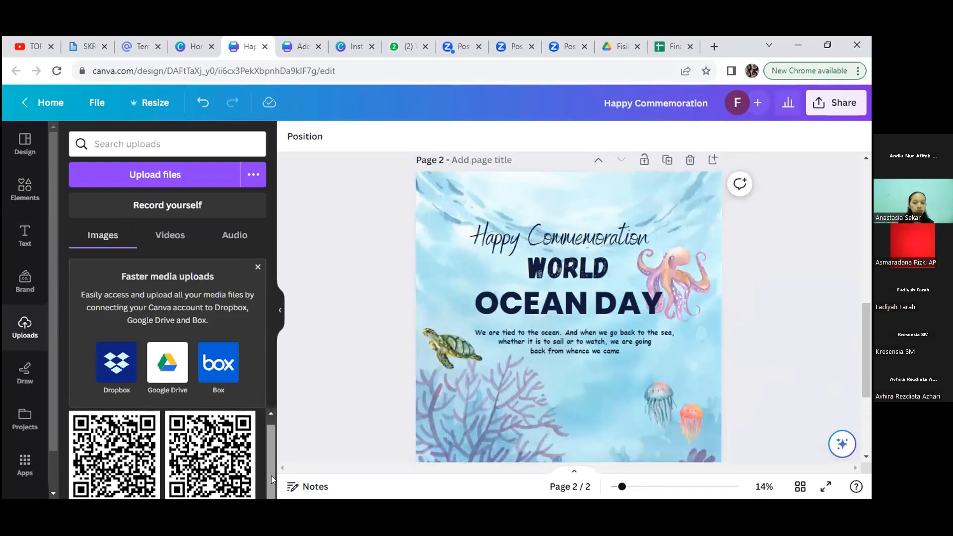
left_click(257, 268)
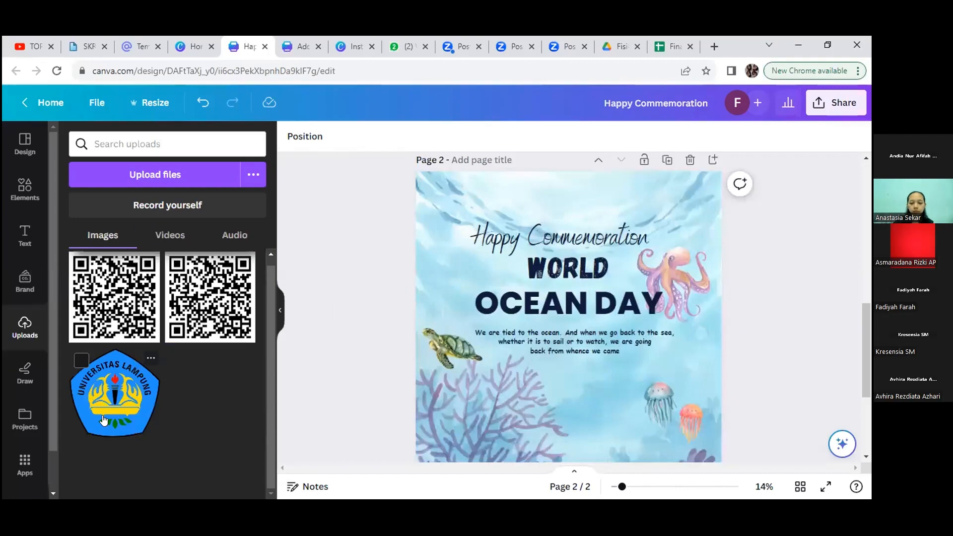
left_click(128, 407)
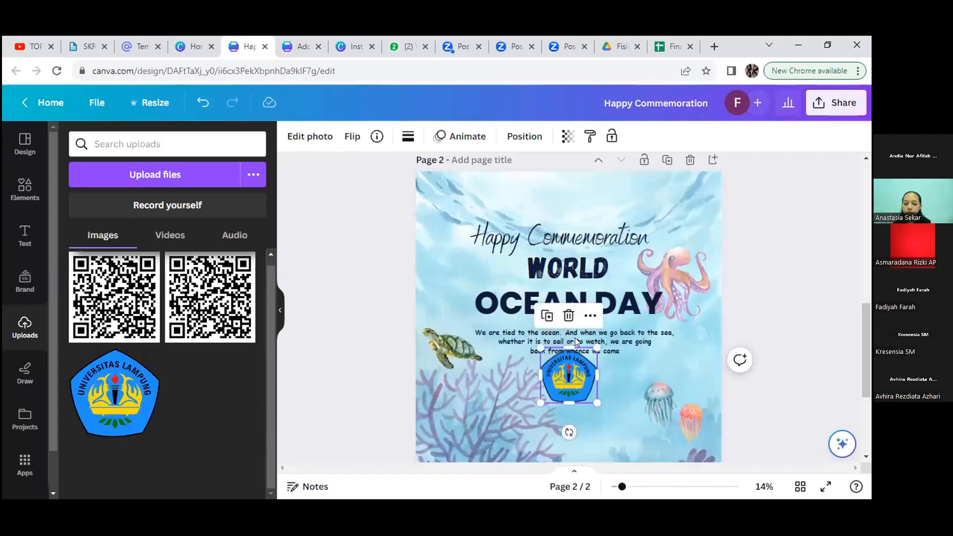
left_click_drag(574, 378, 452, 204)
left_click_drag(417, 174, 453, 205)
left_click_drag(503, 224, 471, 205)
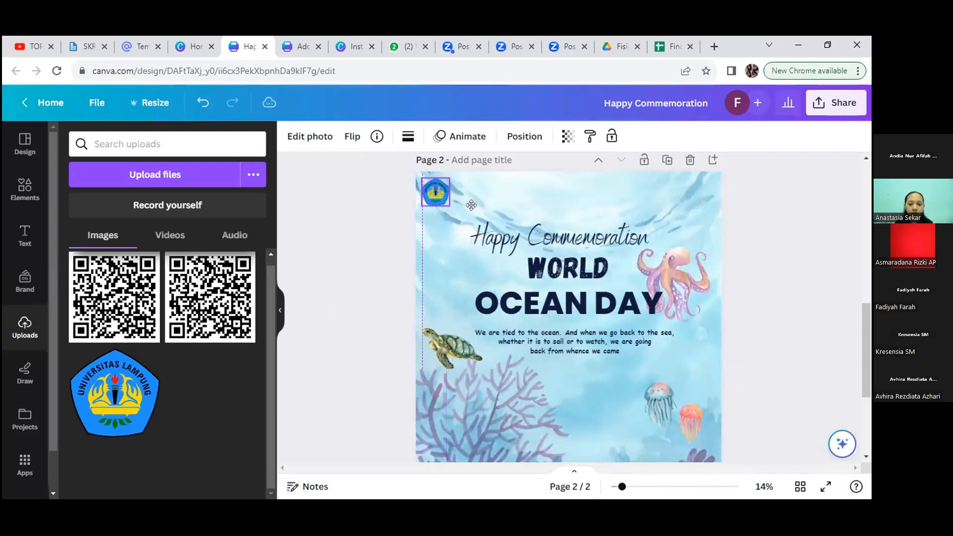
left_click(781, 261)
- Search the elements for "instagram icon" and add the black rounded-square outline Instagram graphic to the poster
left_click_drag(870, 375, 869, 377)
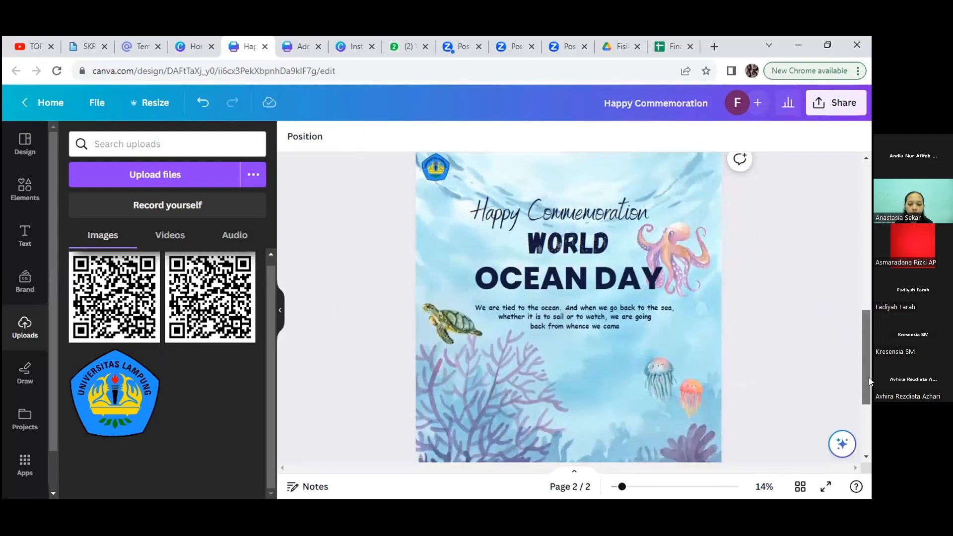
left_click_drag(869, 378, 869, 412)
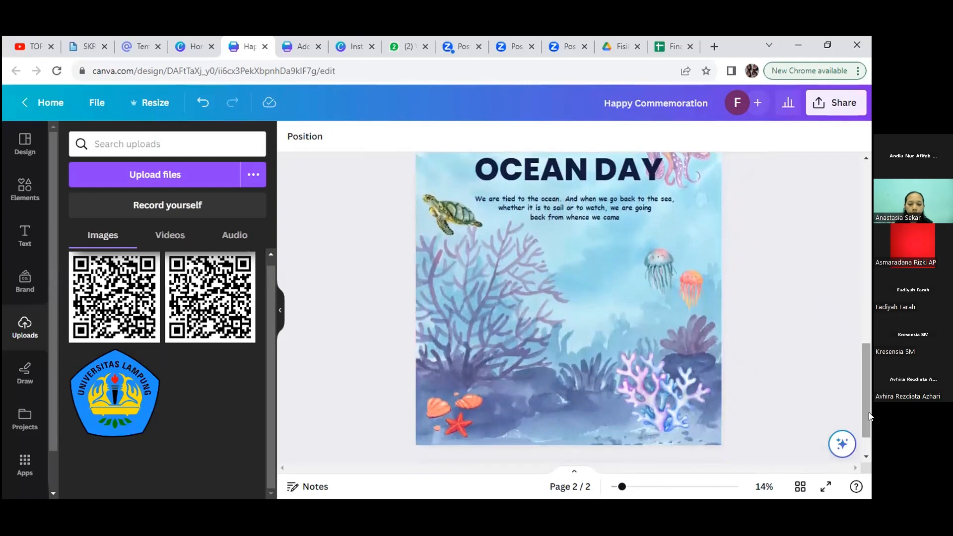
left_click(19, 206)
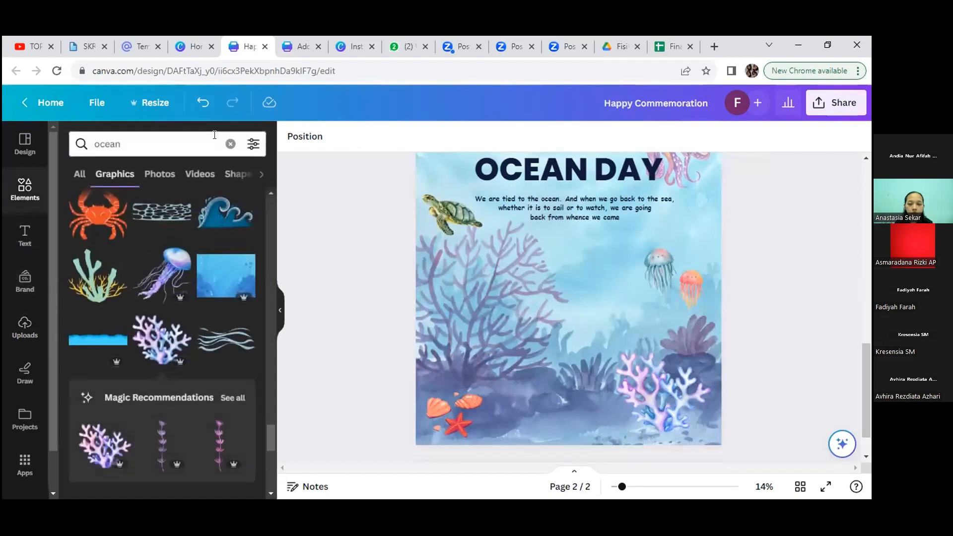
left_click(231, 144)
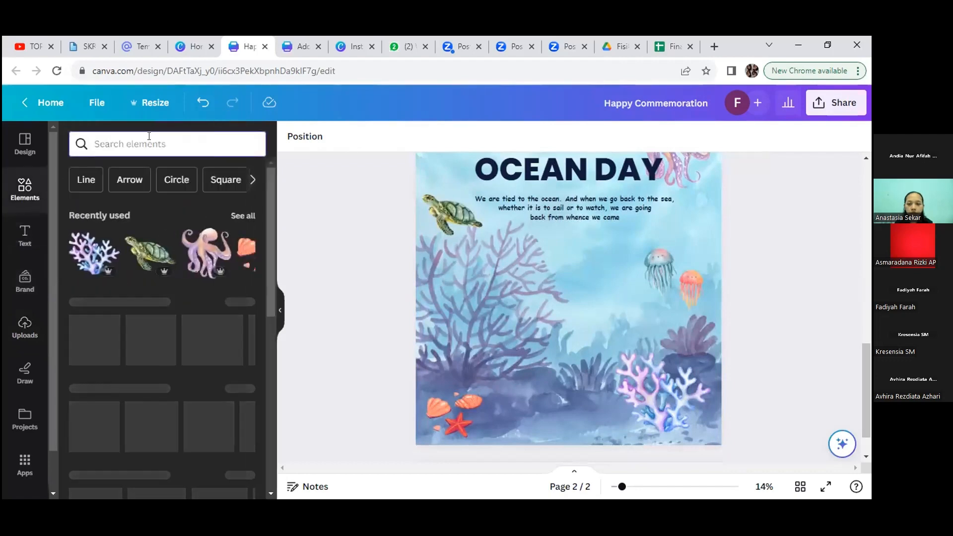
type("inst")
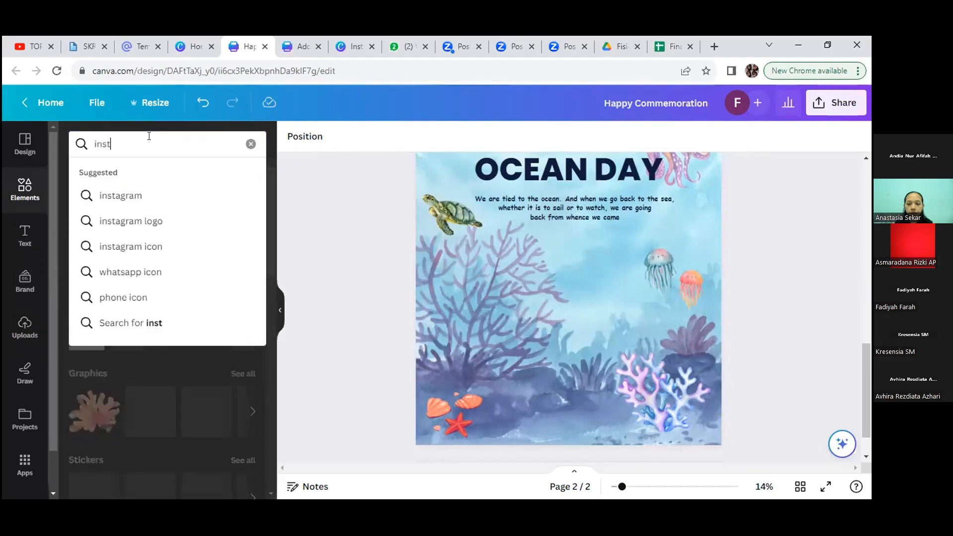
left_click(142, 255)
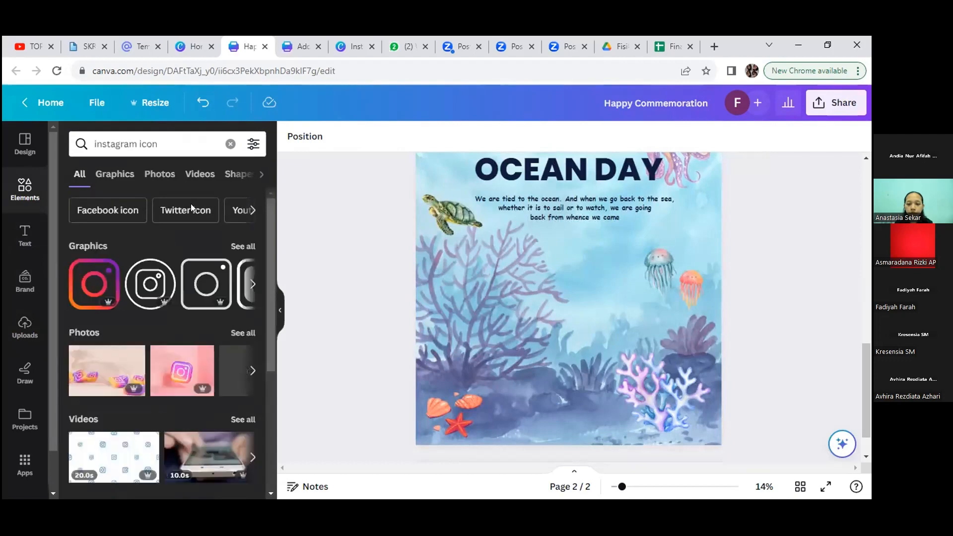
left_click(229, 245)
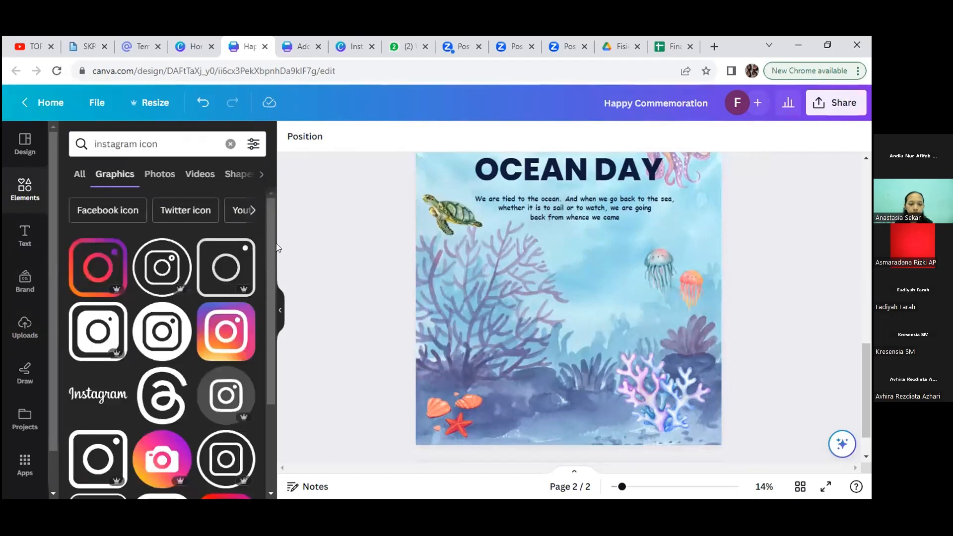
left_click_drag(271, 269, 269, 343)
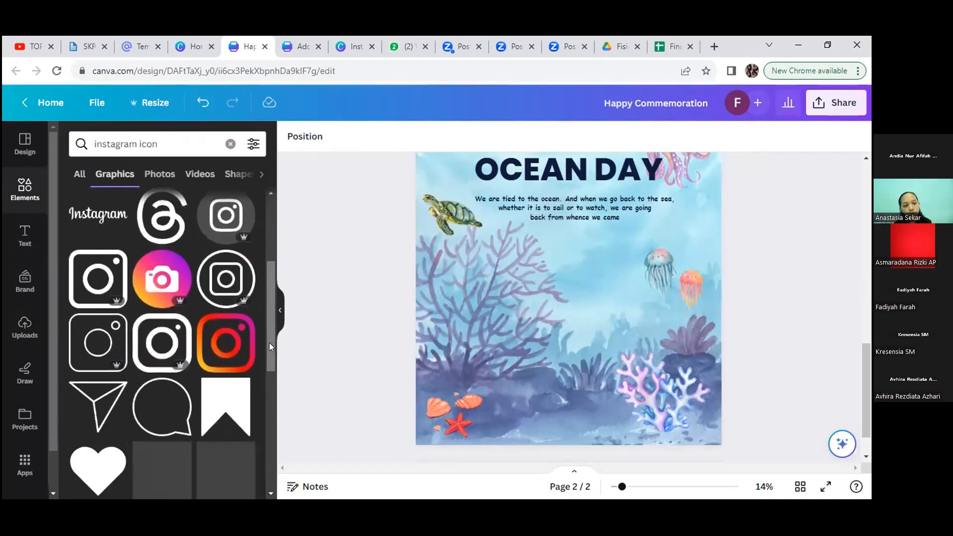
left_click(163, 345)
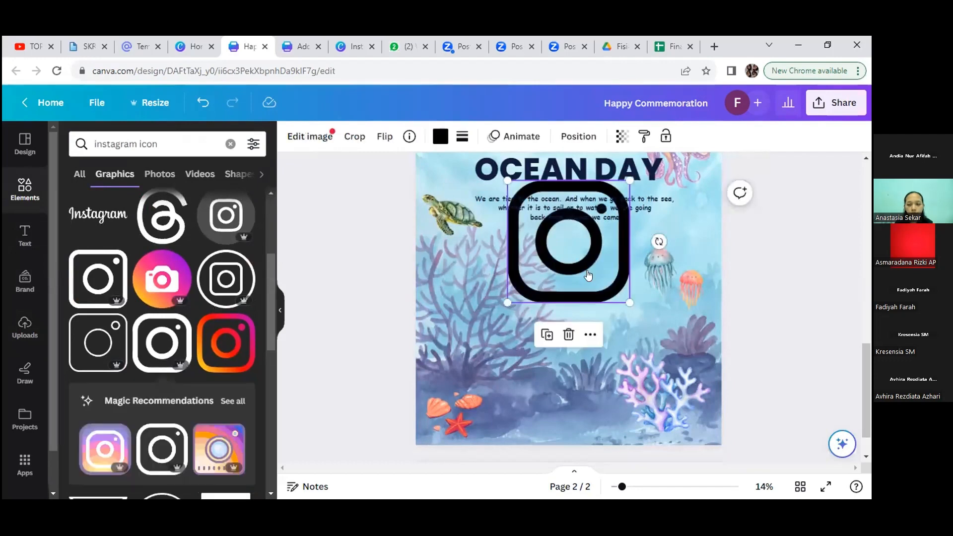
- Shrink the Instagram icon to a small size in the poster's bottom-left corner, beside the starfish
left_click_drag(568, 243, 488, 376)
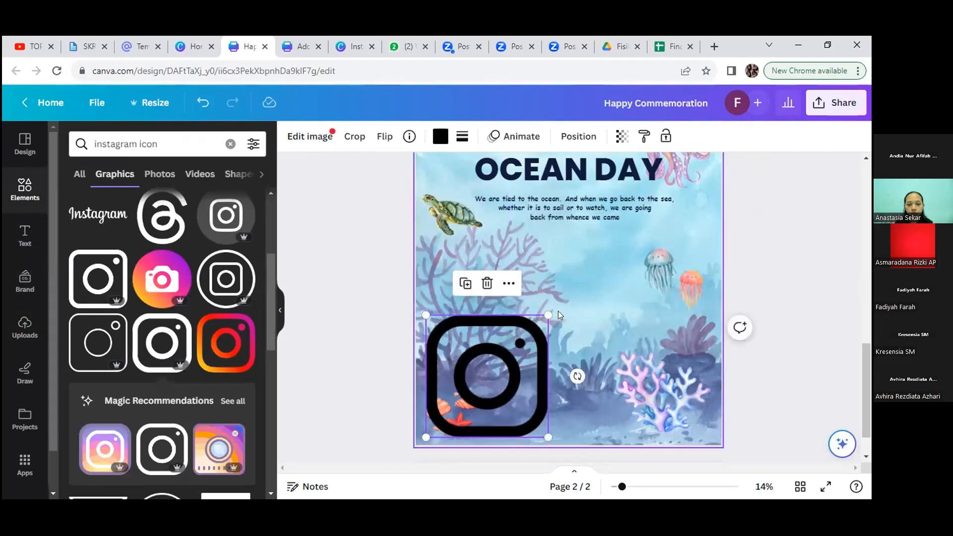
left_click_drag(548, 315, 467, 427)
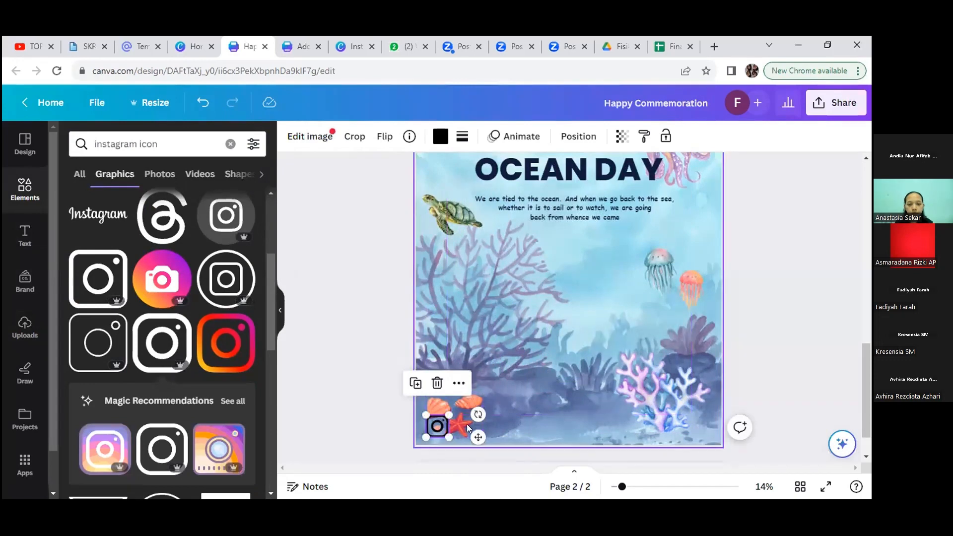
left_click_drag(445, 415, 443, 420)
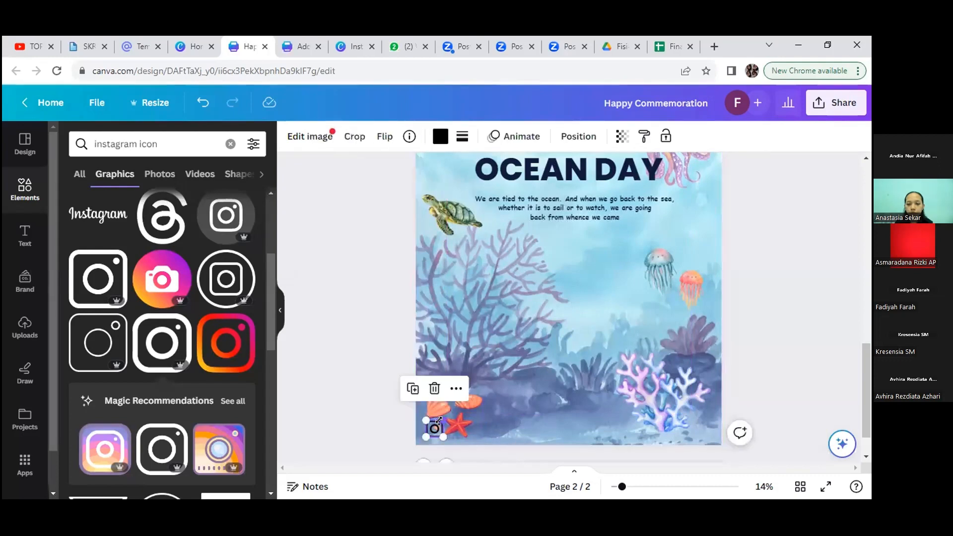
left_click_drag(441, 418, 446, 417)
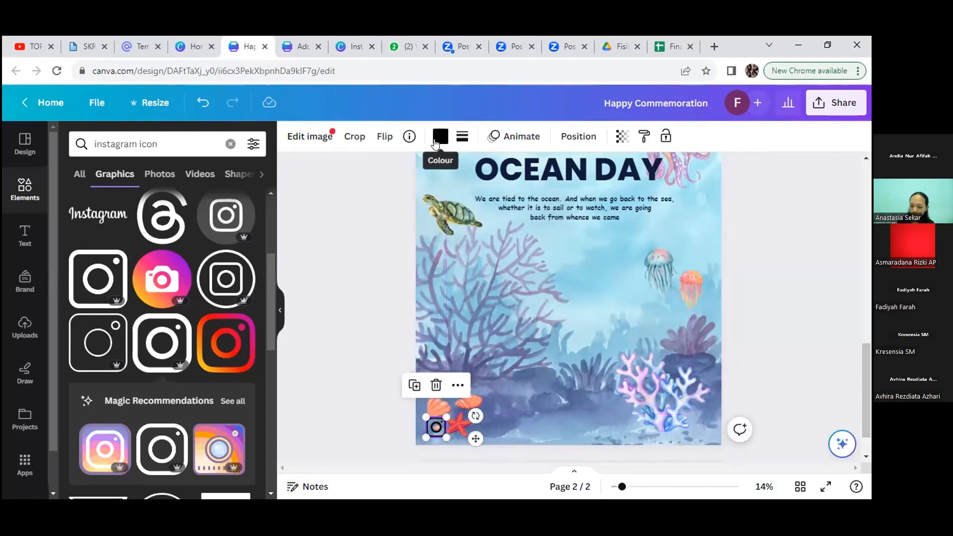
- Search the element graphics for "web icon"
left_click(137, 143)
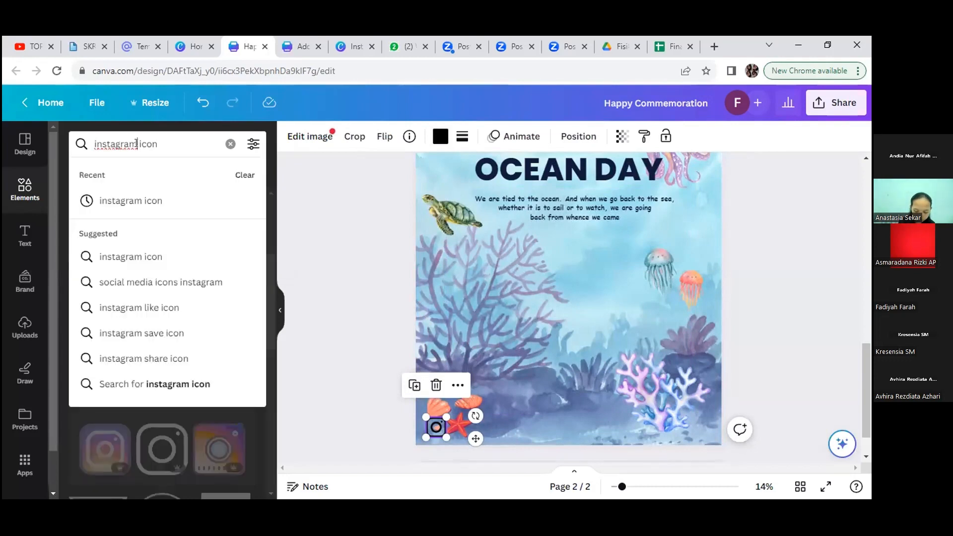
key("BackSpace")
key("BackSpace")
key("BackSpace")
key("BackSpace")
key("BackSpace")
key("BackSpace")
key("BackSpace")
key("BackSpace")
key("BackSpace")
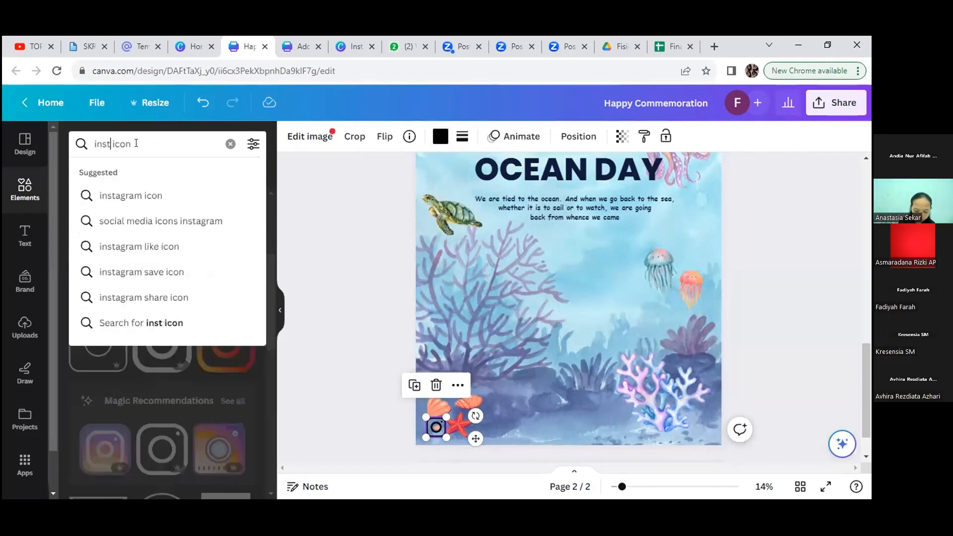
type("web")
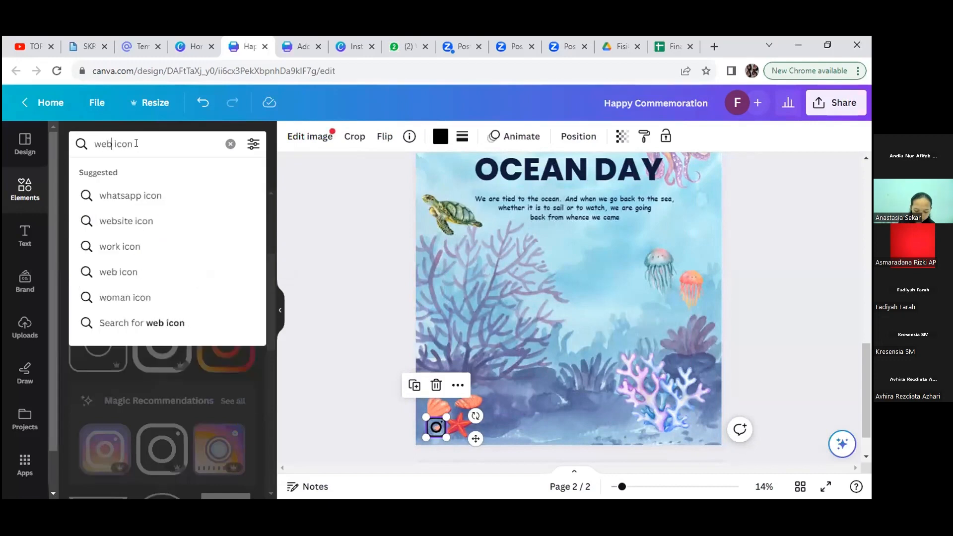
key("Return")
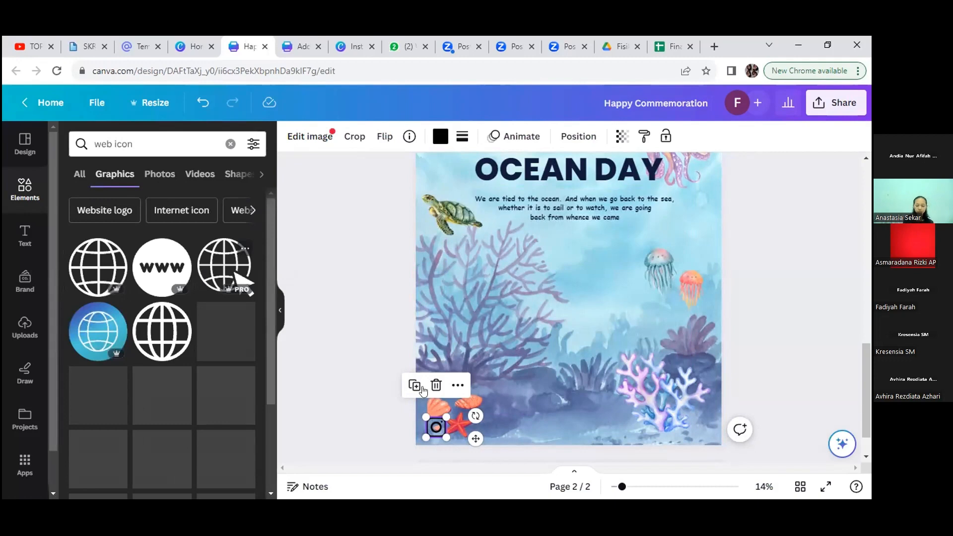
- Shrink the Instagram icon slightly, then add the black outline globe graphic at a small size on the seabed beneath the pink-and-blue coral
left_click_drag(442, 415, 438, 418)
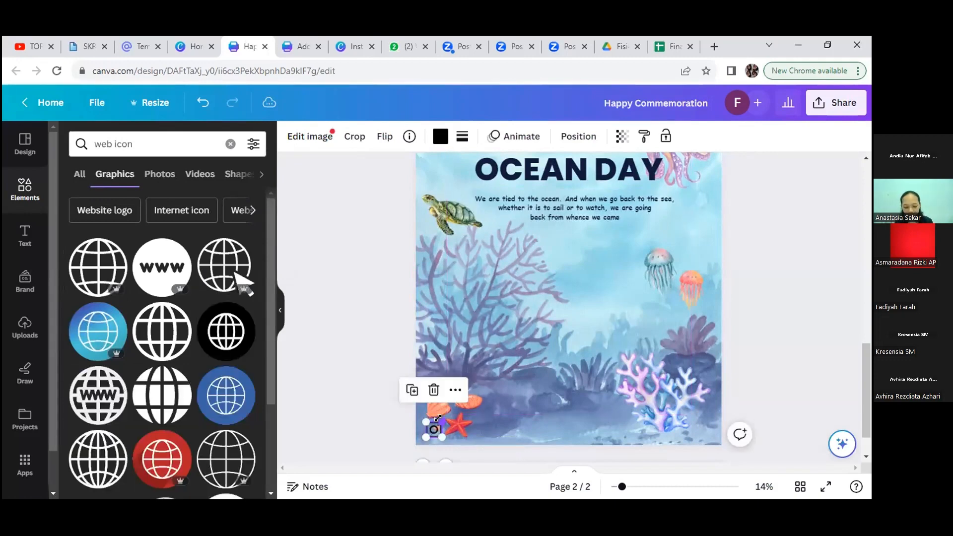
left_click(112, 269)
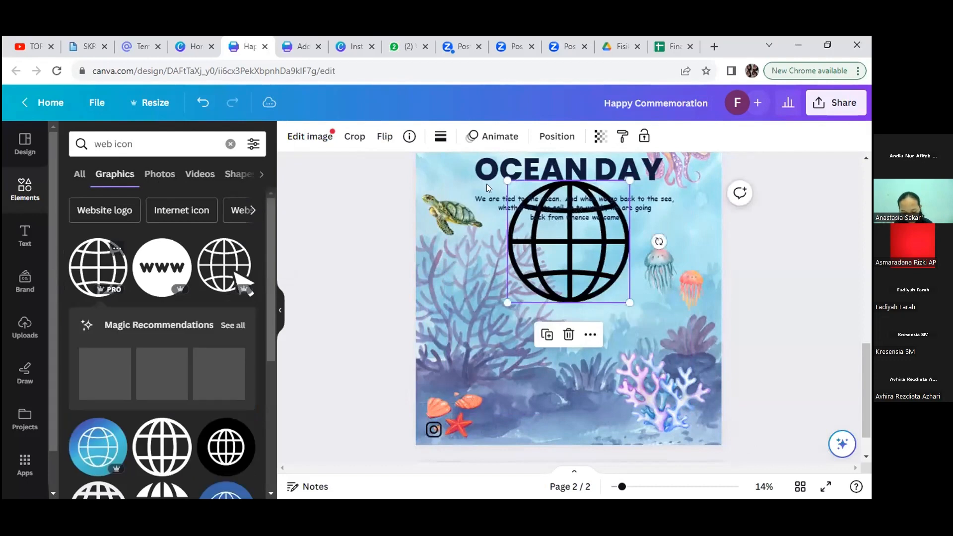
left_click_drag(507, 180, 599, 297)
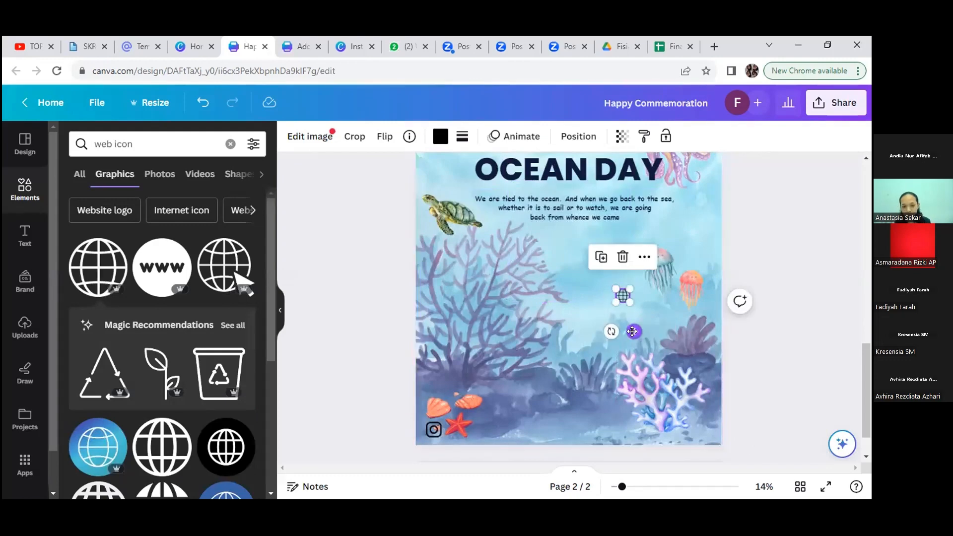
left_click_drag(632, 331, 660, 455)
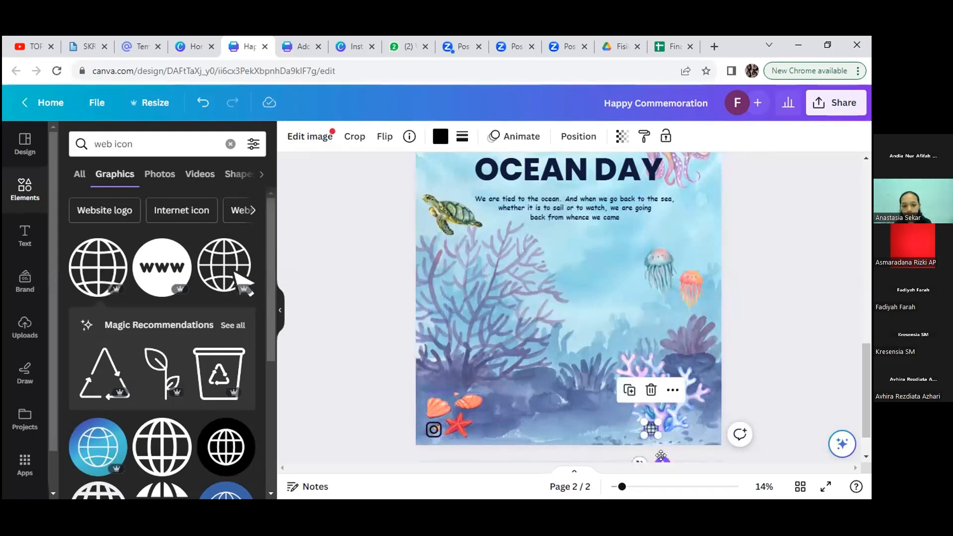
left_click_drag(661, 455, 660, 459)
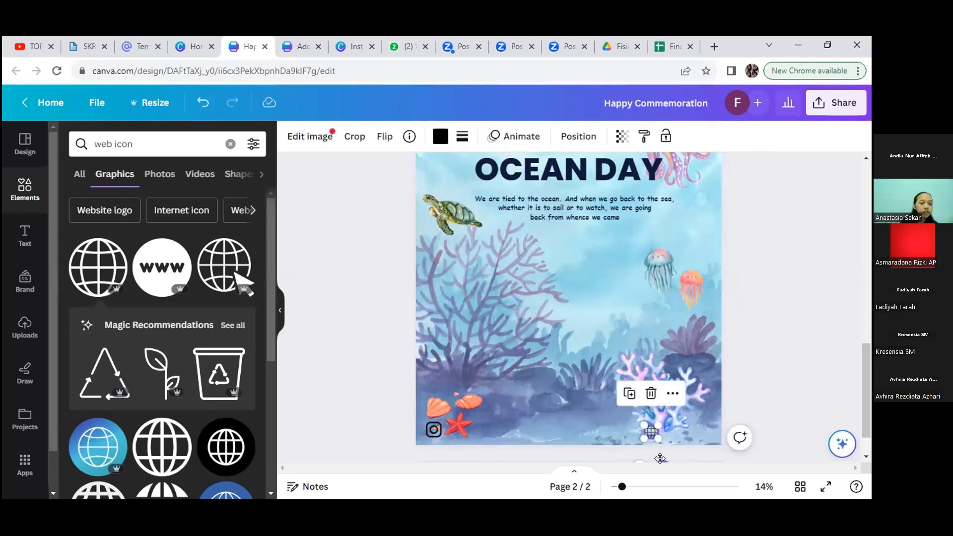
- Fine-tune the globe icon's size at the base of the coral to match the Instagram icon
left_click(484, 415)
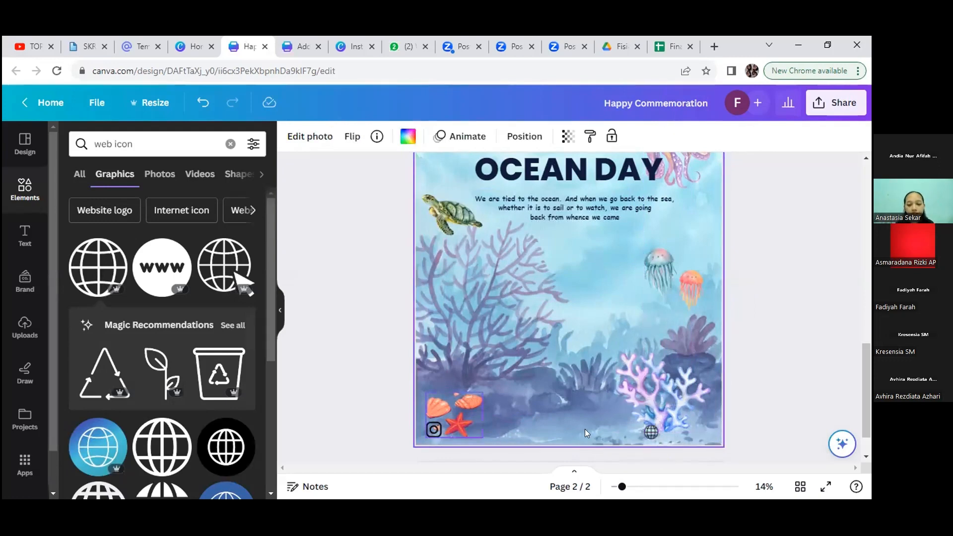
left_click(645, 427)
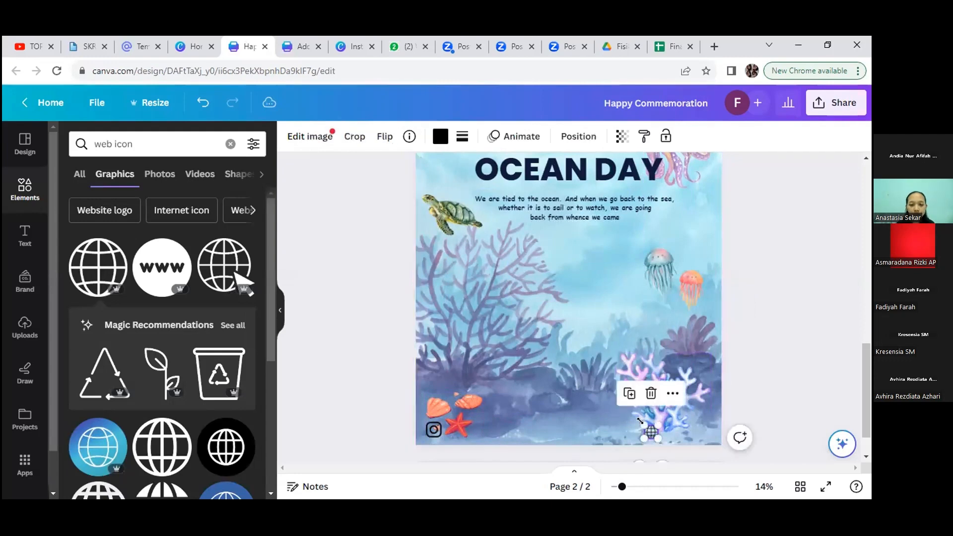
left_click_drag(639, 419, 648, 429)
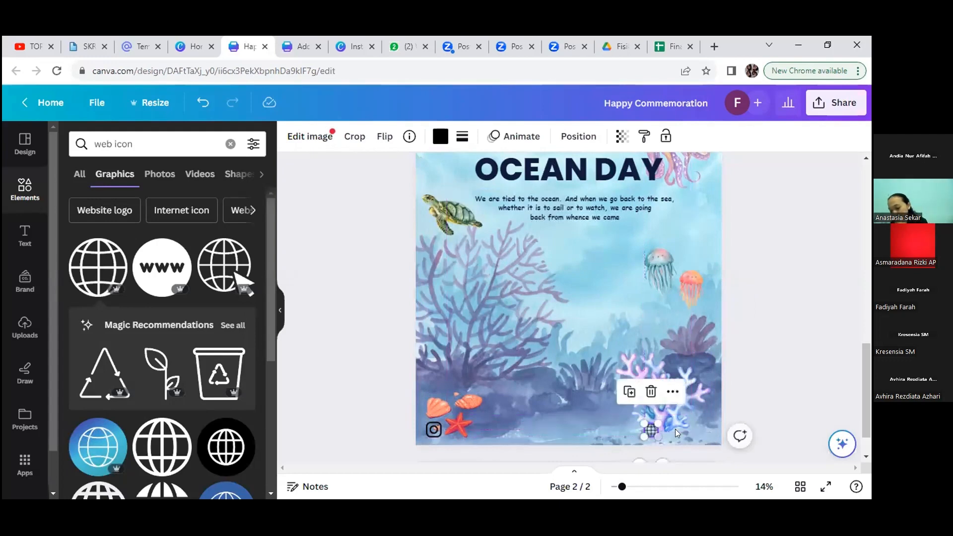
left_click(790, 406)
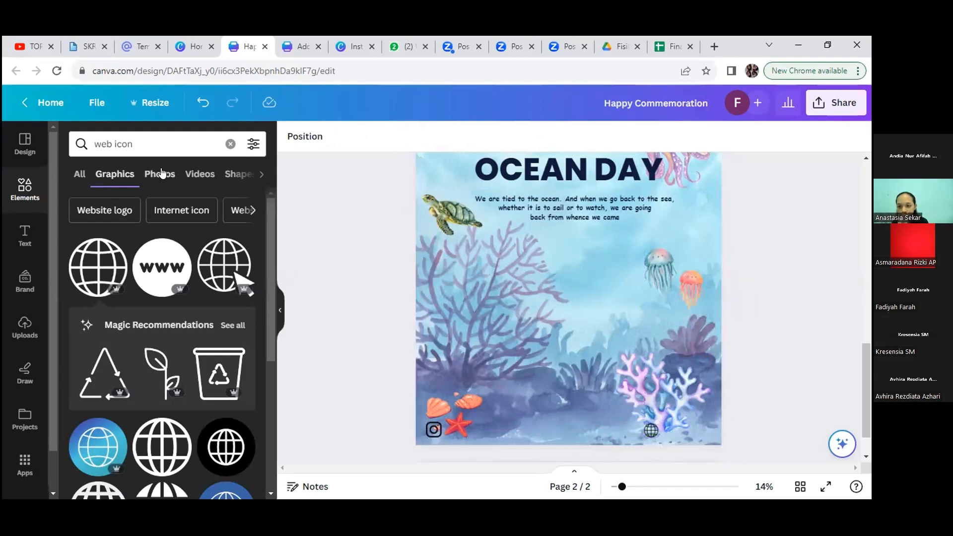
- Search the element graphics for "twitter icon"
left_click(111, 143)
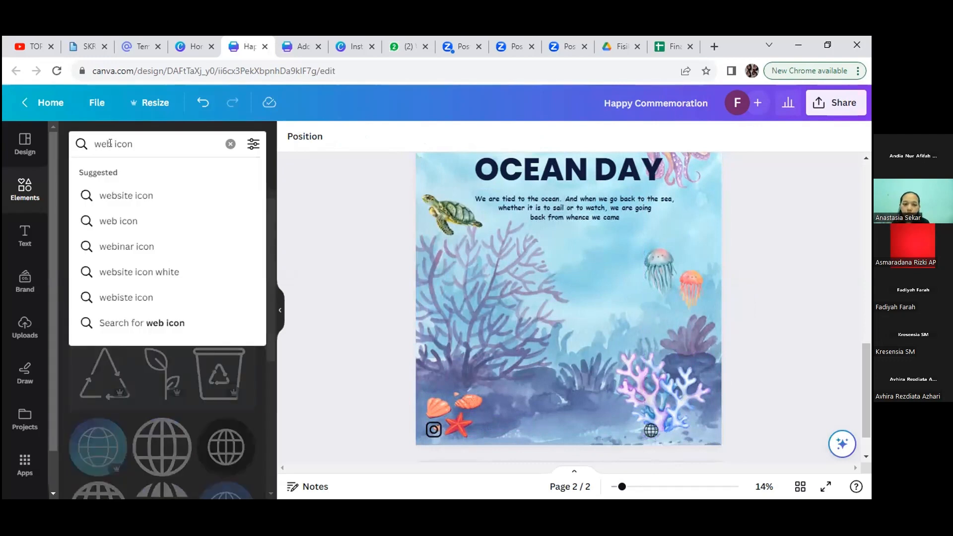
key("BackSpace")
key("BackSpace")
key("BackSpace")
key("BackSpace")
type("twitt")
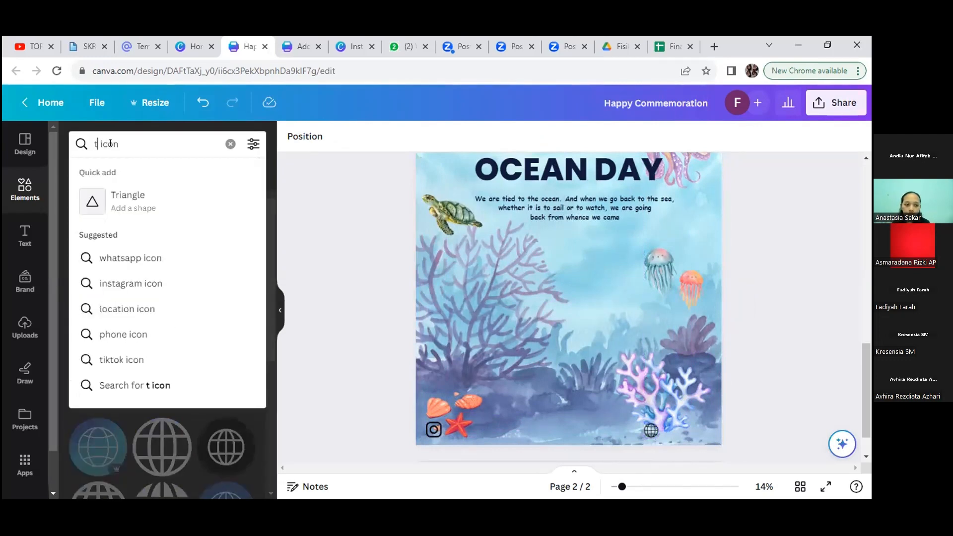
type("er")
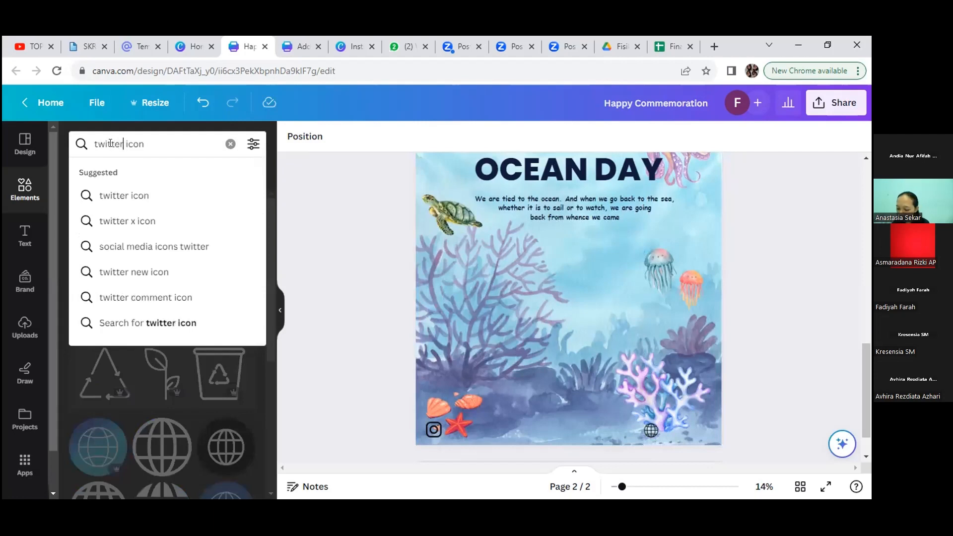
key("Return")
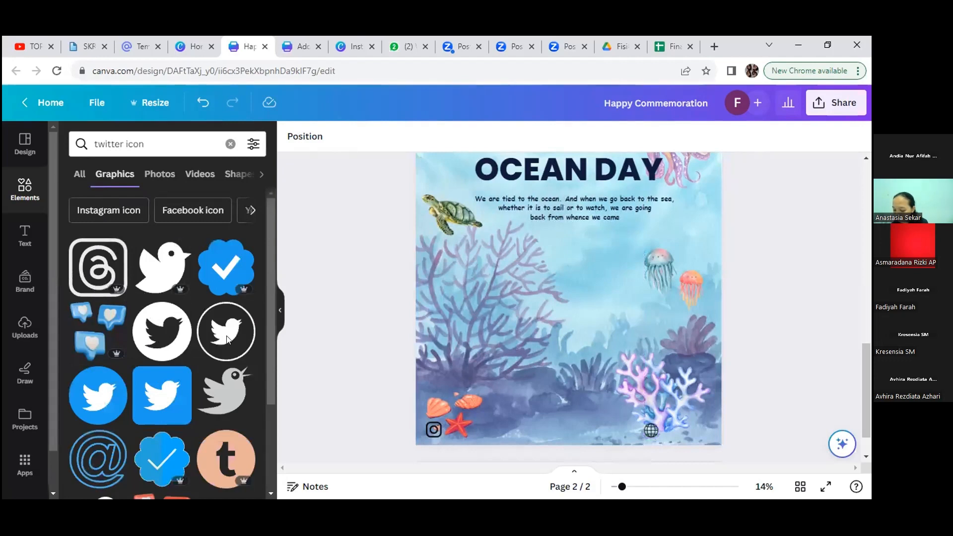
- Add the white round Twitter bird graphic to the poster and recolour it black (#000000)
left_click_drag(271, 341, 273, 434)
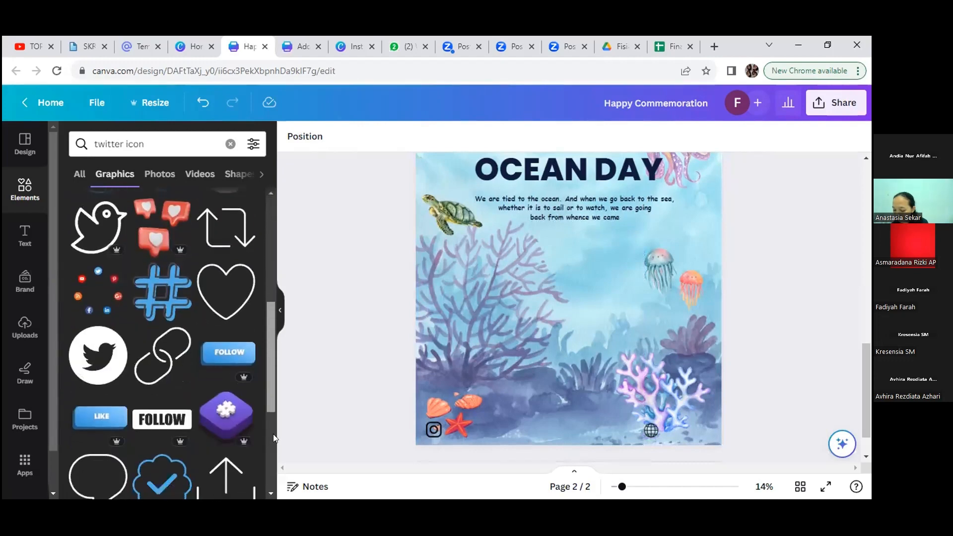
left_click(78, 362)
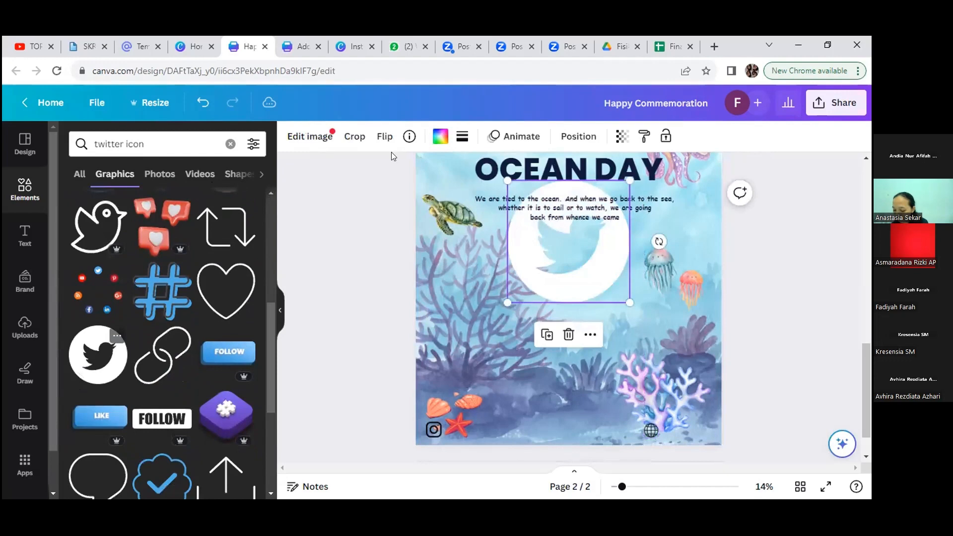
left_click(440, 136)
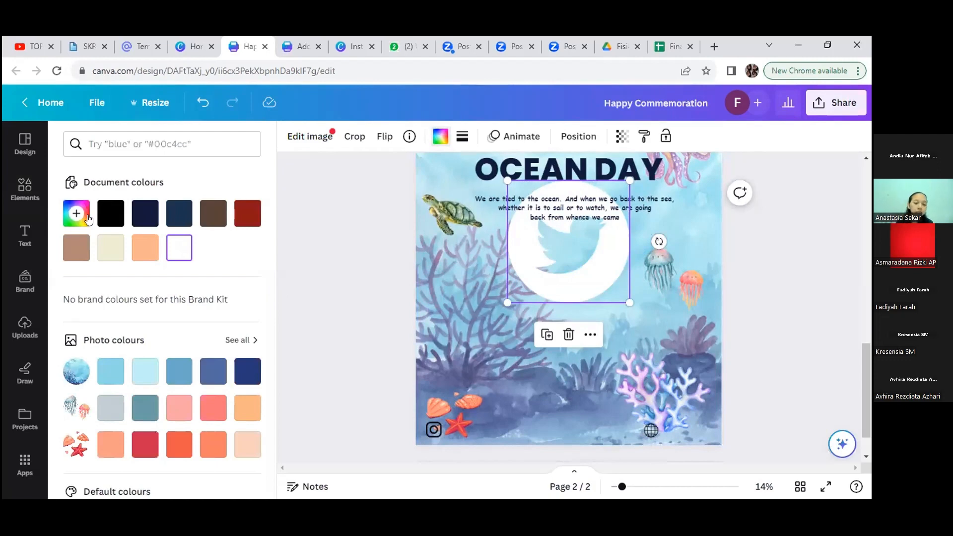
left_click(111, 218)
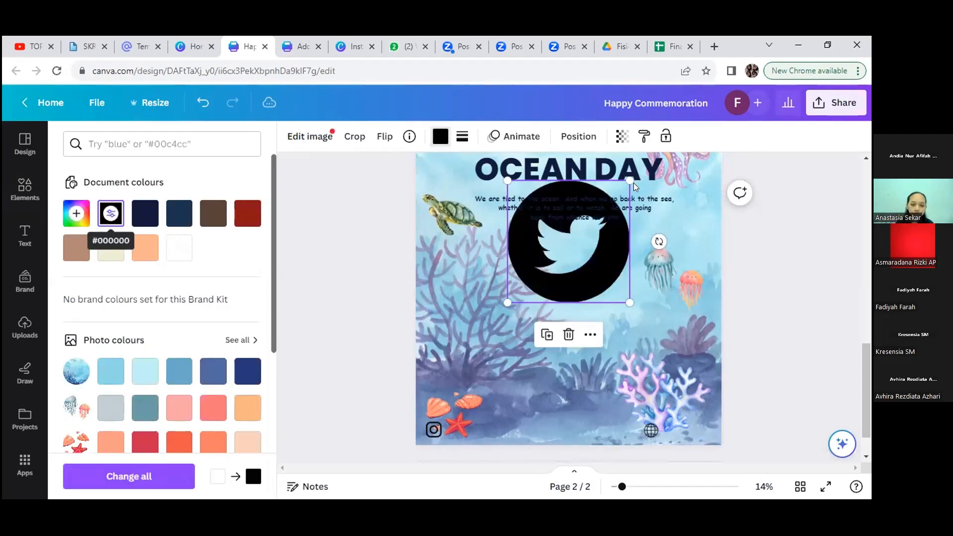
- Shrink the Twitter icon to the Instagram icon's size and place it directly to the right of that icon
left_click_drag(630, 180, 529, 290)
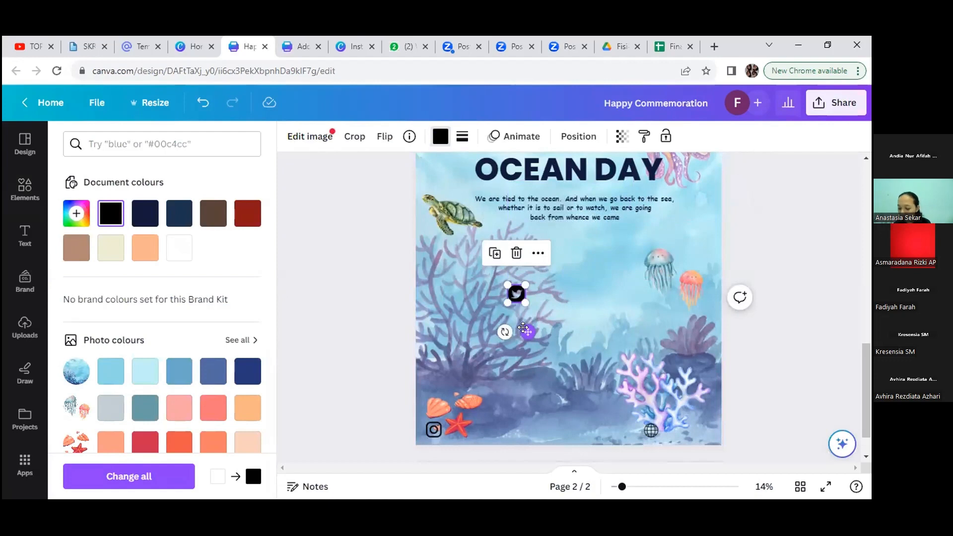
left_click_drag(524, 328, 466, 464)
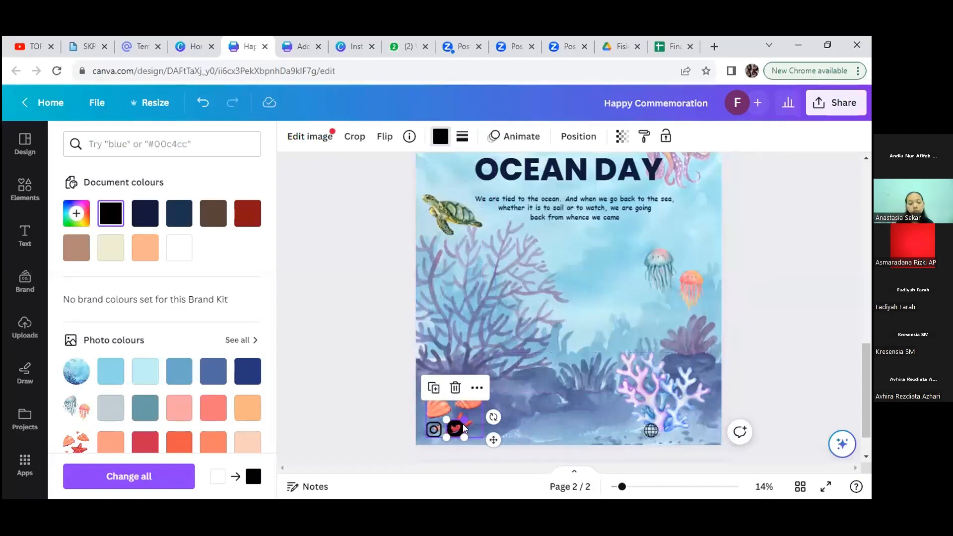
left_click_drag(465, 420, 458, 422)
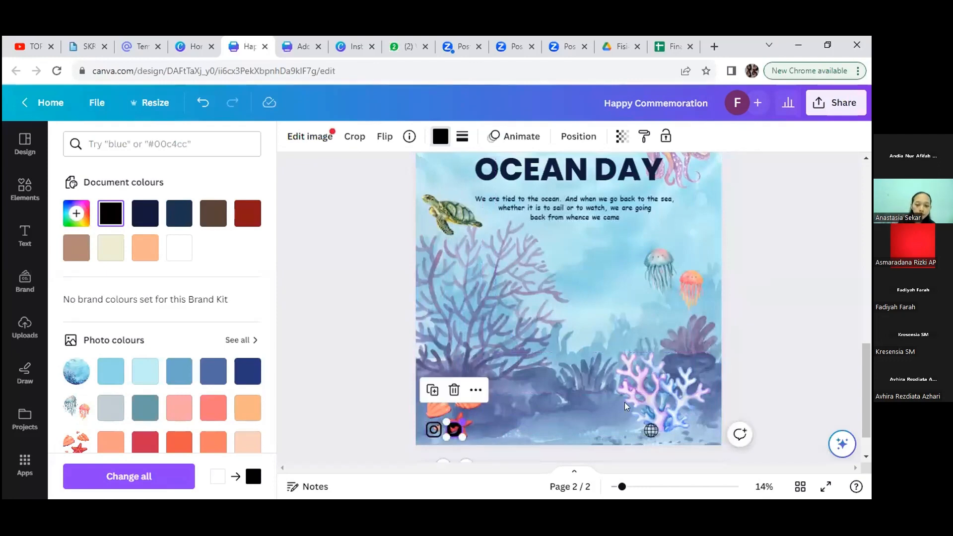
left_click(760, 388)
left_click(760, 389)
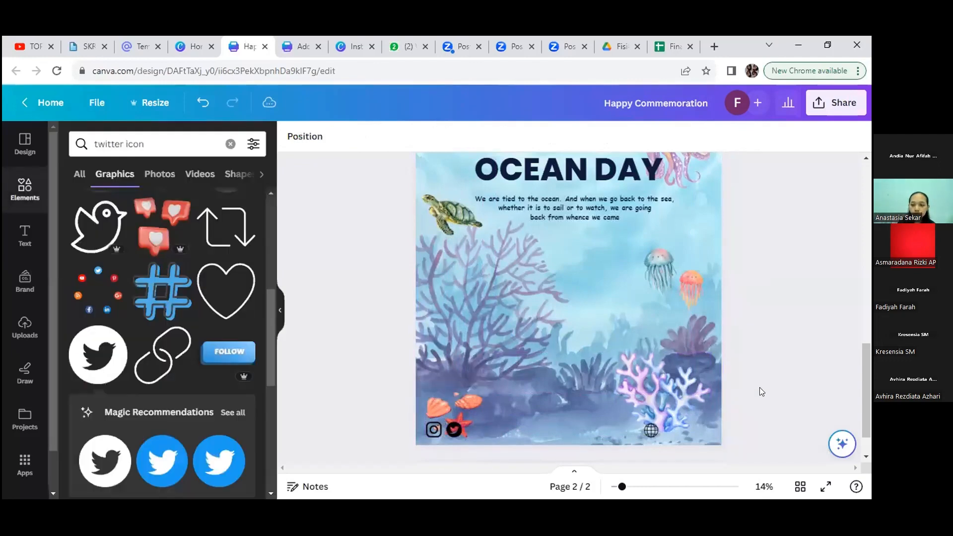
- Add a subheading text box to the poster reading "Almafika FKIP Unila"
left_click(30, 249)
left_click(196, 321)
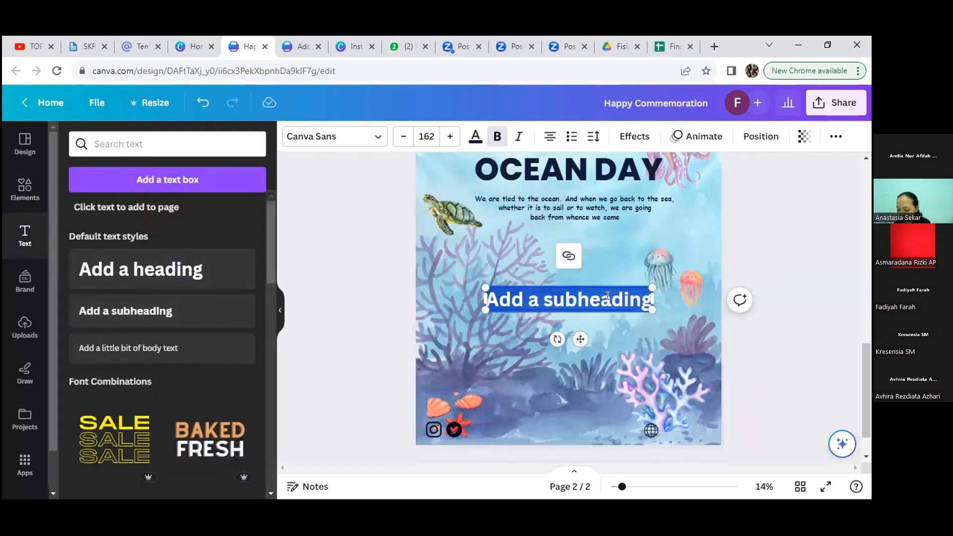
type("Alma")
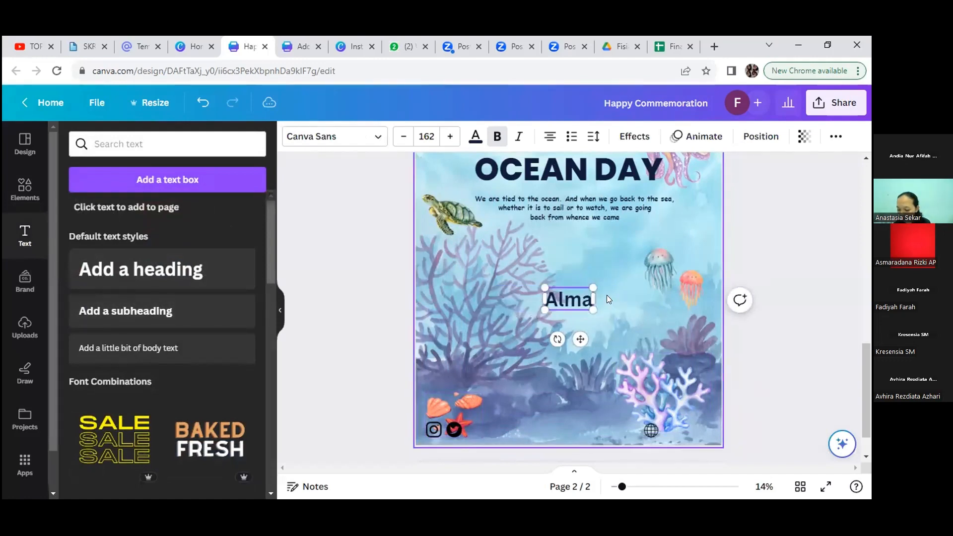
type("fika F")
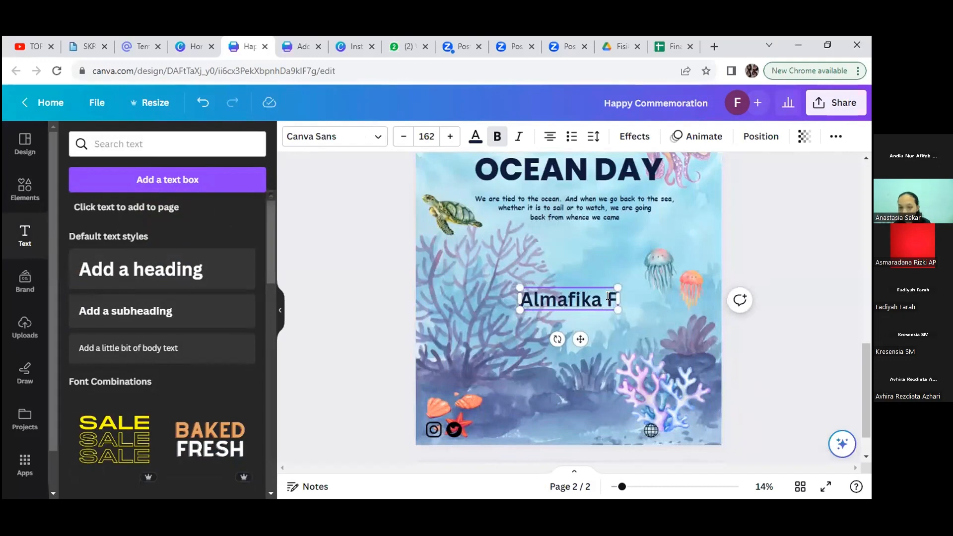
type("KIP Unila")
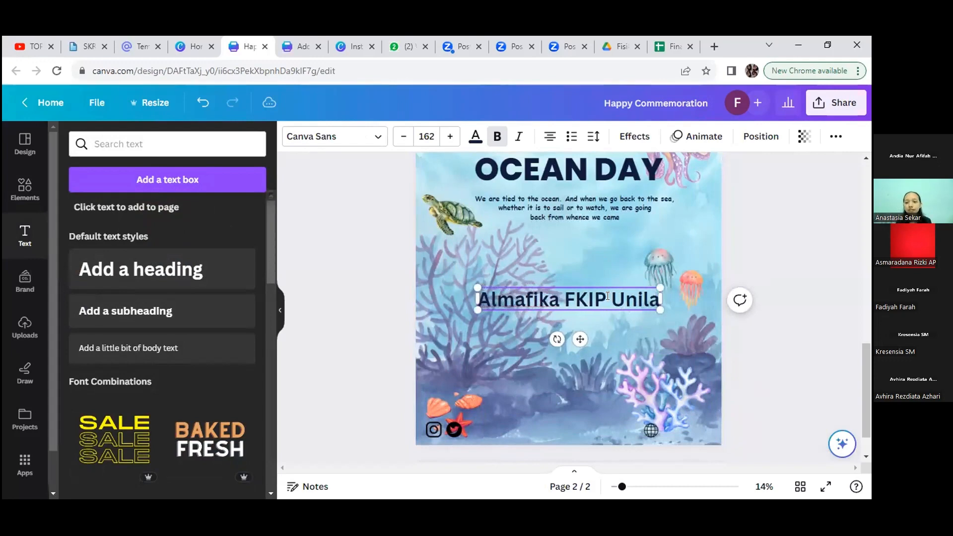
- Set the font of the "Almafika FKIP Unila" text to Cardo
key("ctrl+a")
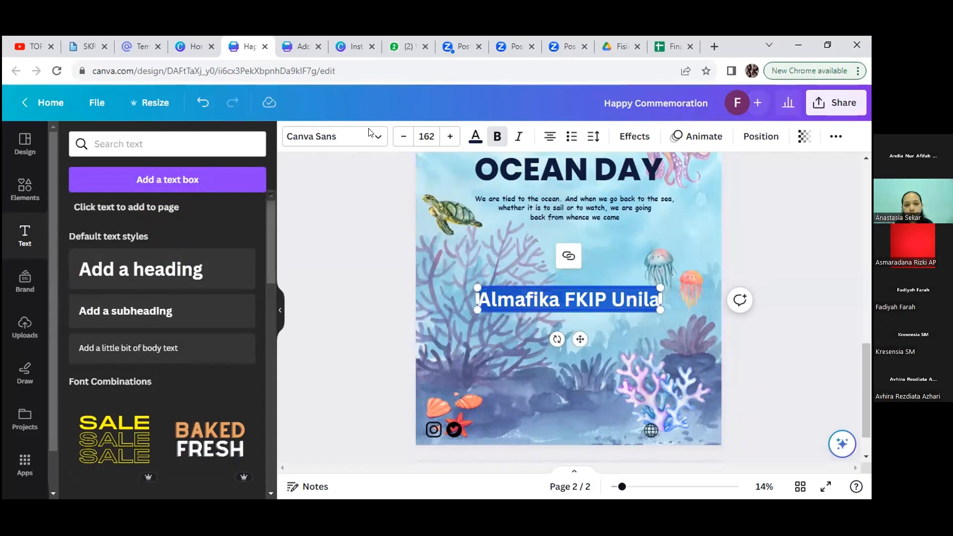
left_click(376, 139)
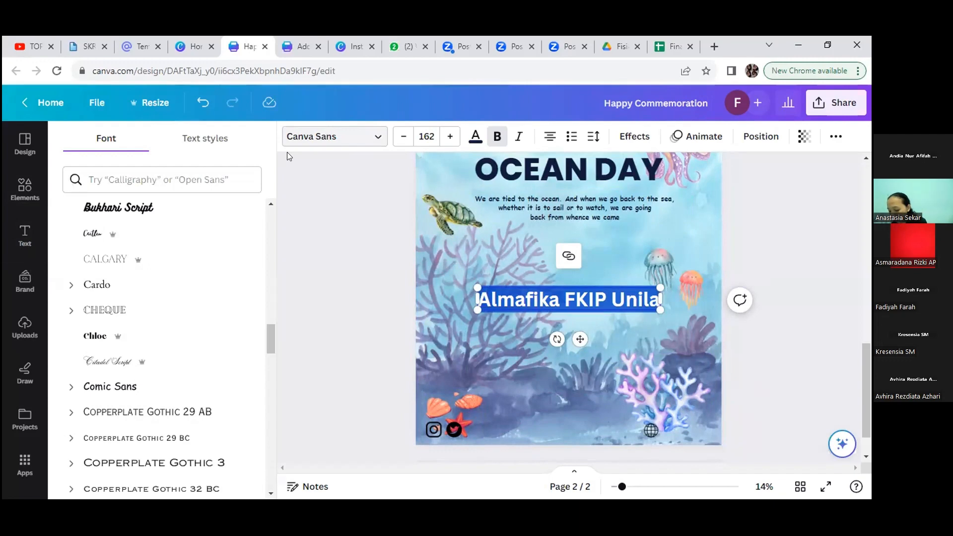
left_click(97, 285)
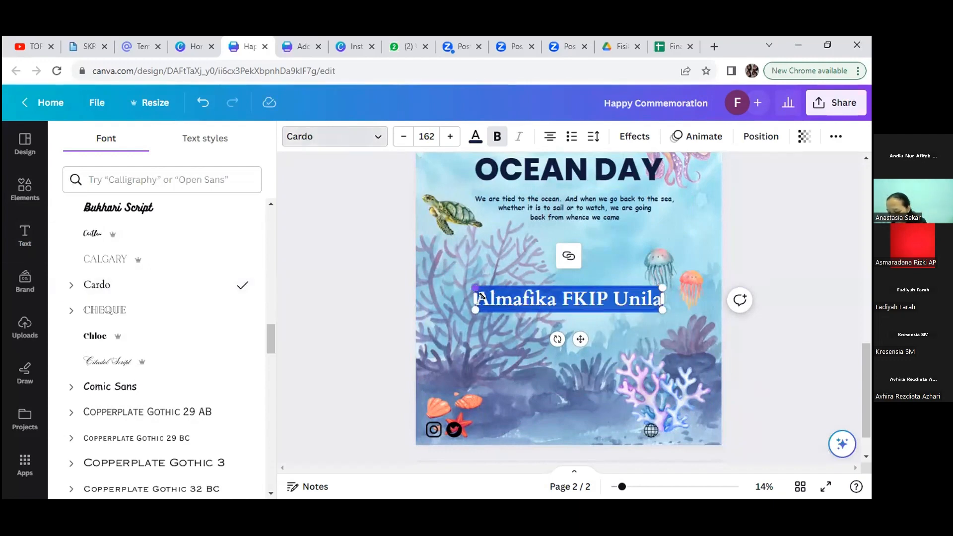
- Shrink the "Almafika FKIP Unila" text to size 69.7 and place it directly to the right of the Twitter icon
left_click_drag(480, 296, 517, 463)
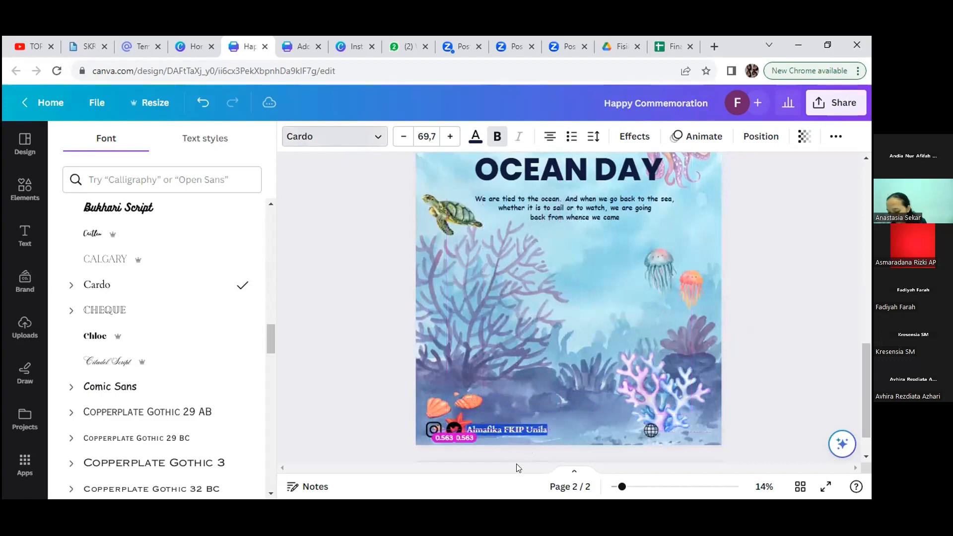
left_click(579, 434)
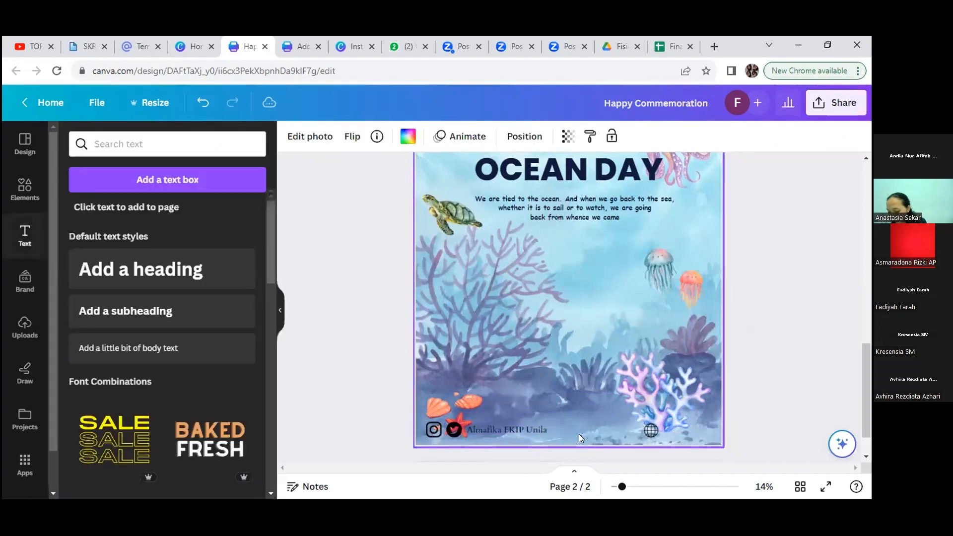
left_click(539, 427)
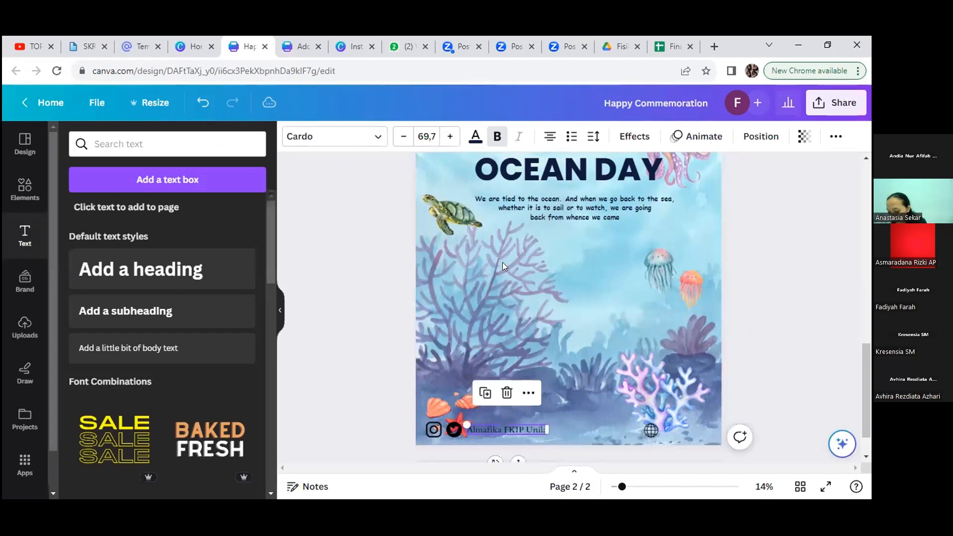
- Remove the bold formatting from the "Almafika FKIP Unila" text
left_click(496, 140)
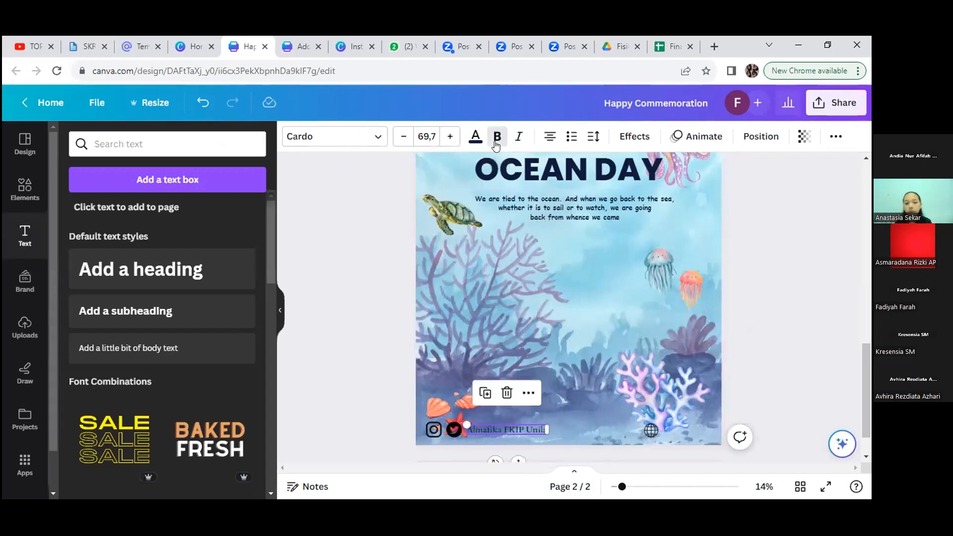
left_click(750, 383)
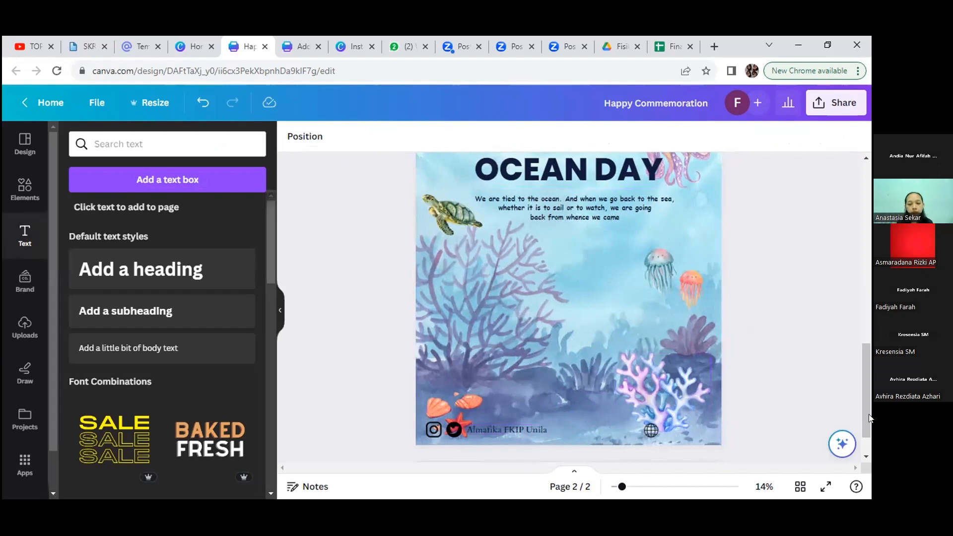
- Download only page 2, the World Ocean Day poster, as a PNG file
left_click_drag(869, 418, 869, 356)
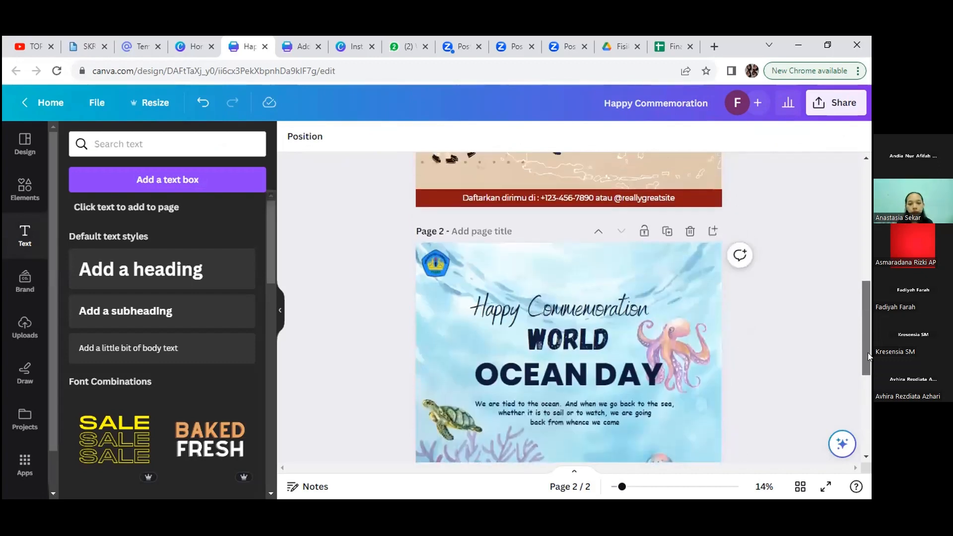
left_click(834, 114)
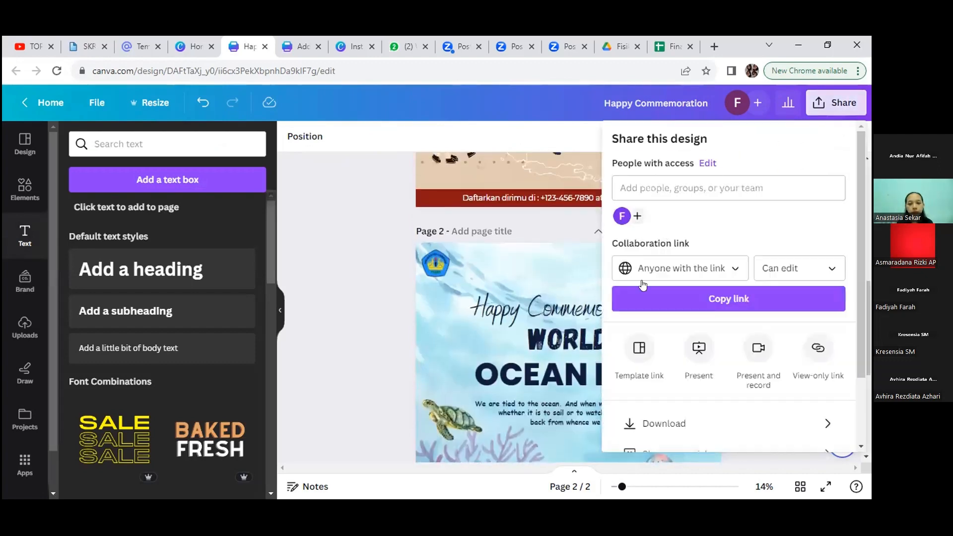
left_click(690, 421)
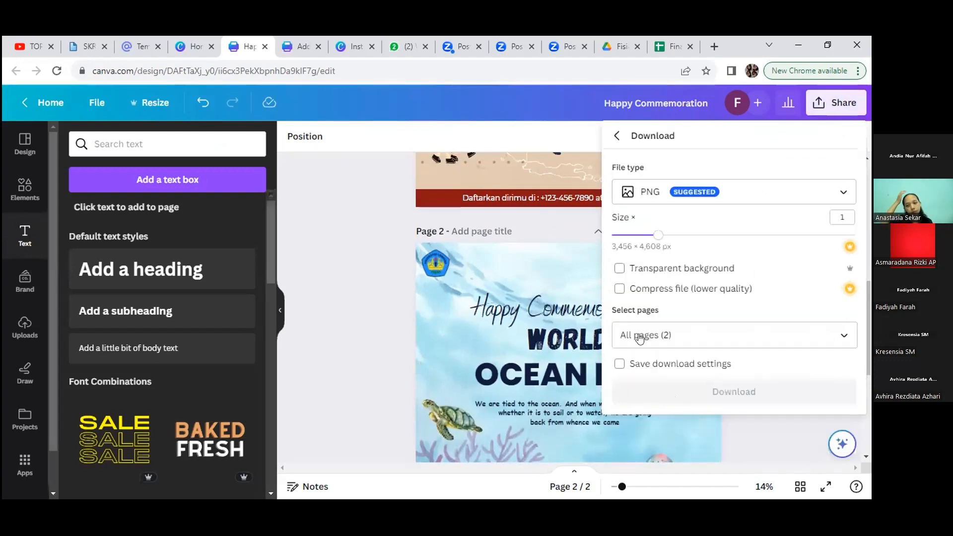
left_click(843, 343)
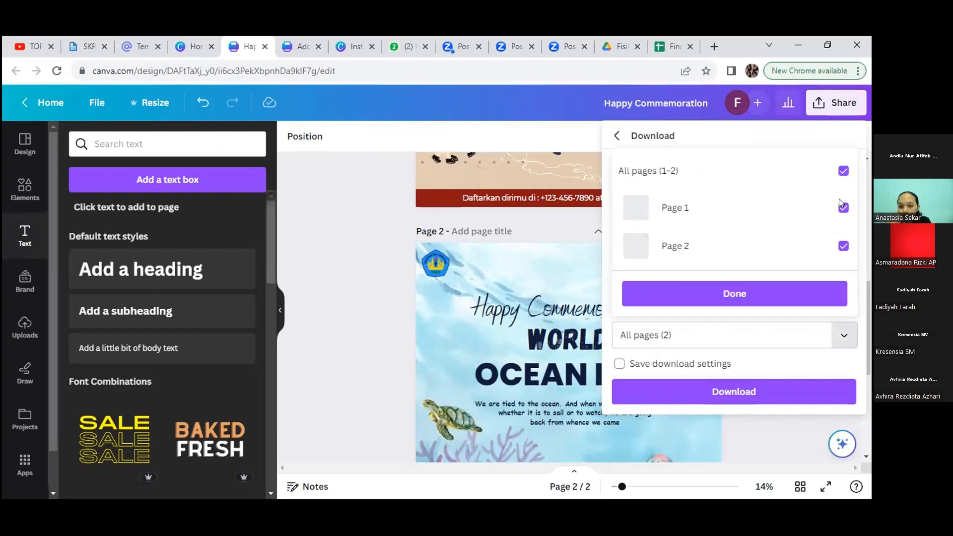
left_click(843, 171)
left_click(834, 247)
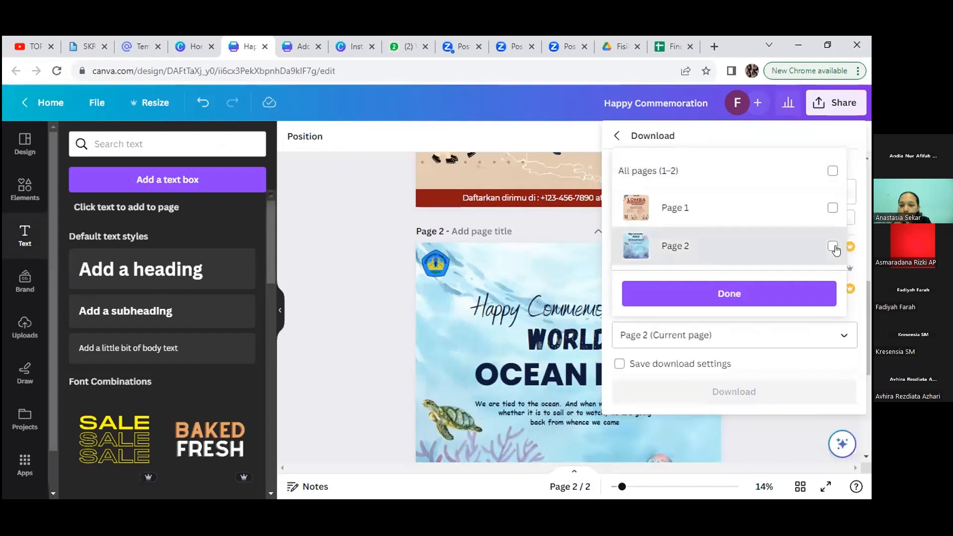
left_click(758, 298)
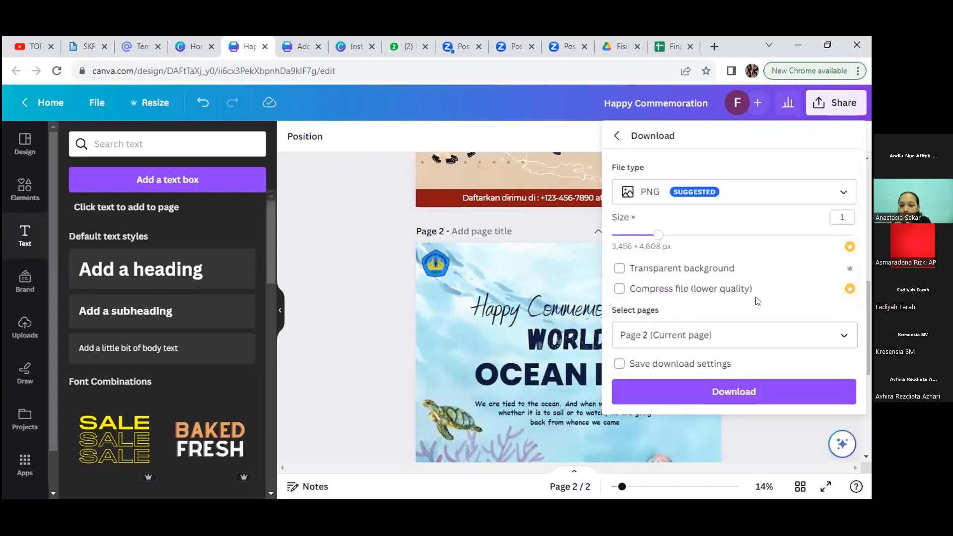
left_click(692, 393)
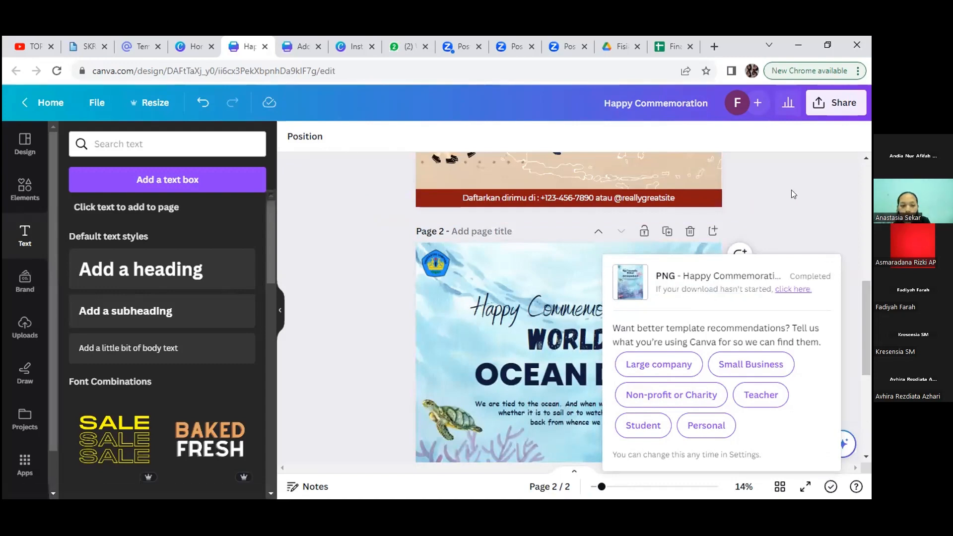
left_click_drag(862, 296, 863, 305)
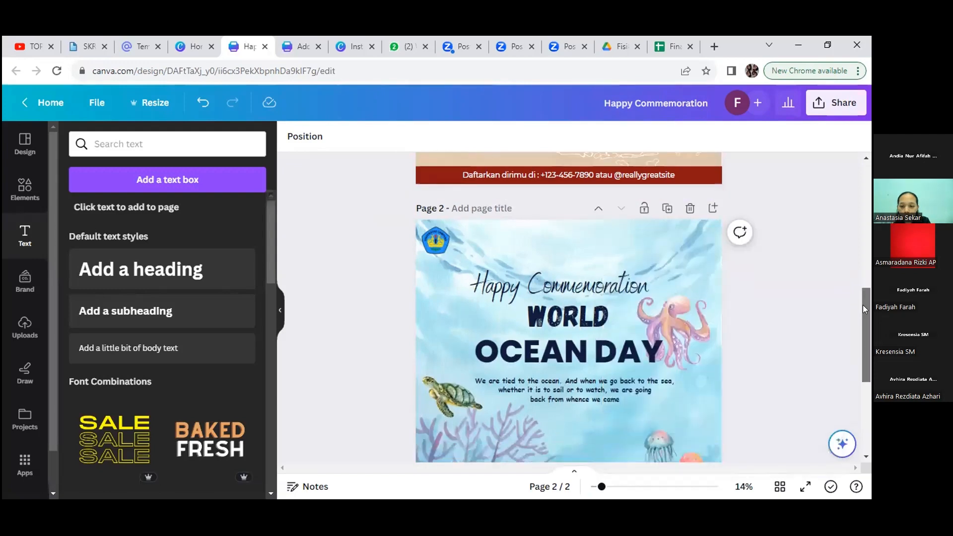
scroll(864, 348, "down", 3)
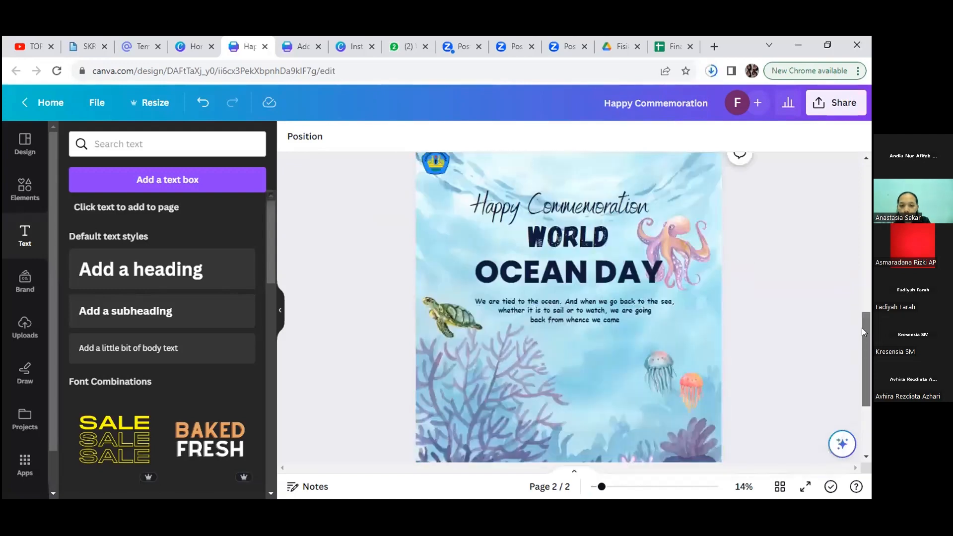
scroll(862, 356, "down", 3)
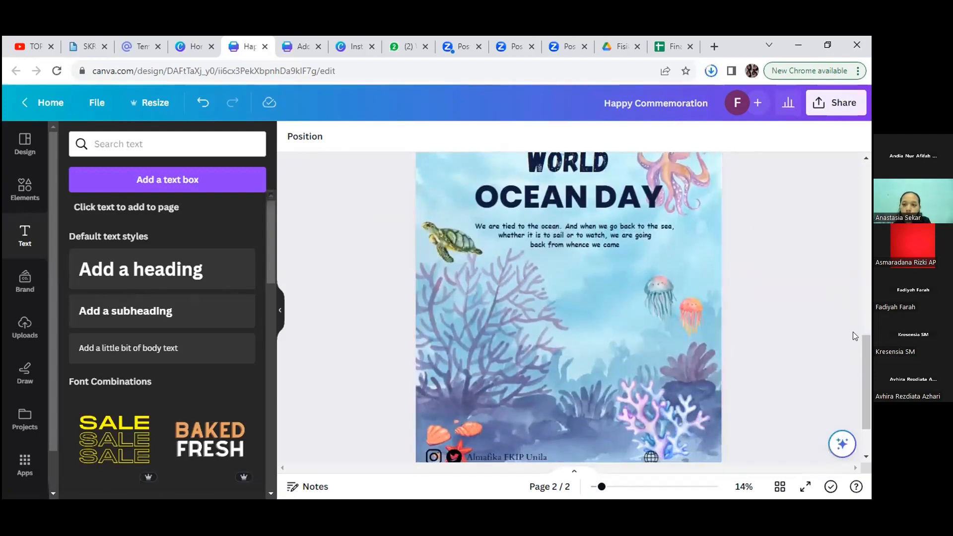
left_click_drag(869, 420, 864, 392)
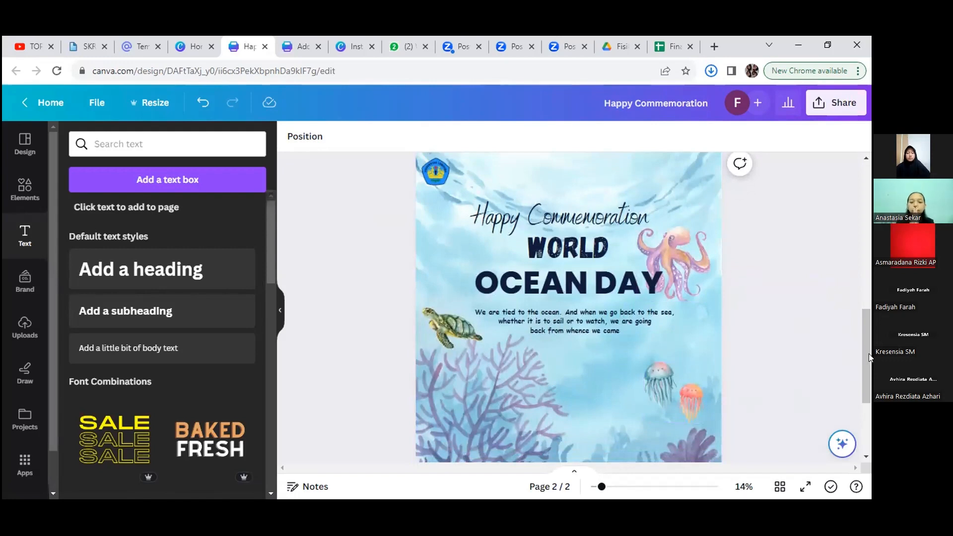
mouse_move(869, 344)
left_mouse_down()
mouse_move(869, 385)
mouse_move(865, 337)
left_mouse_up()
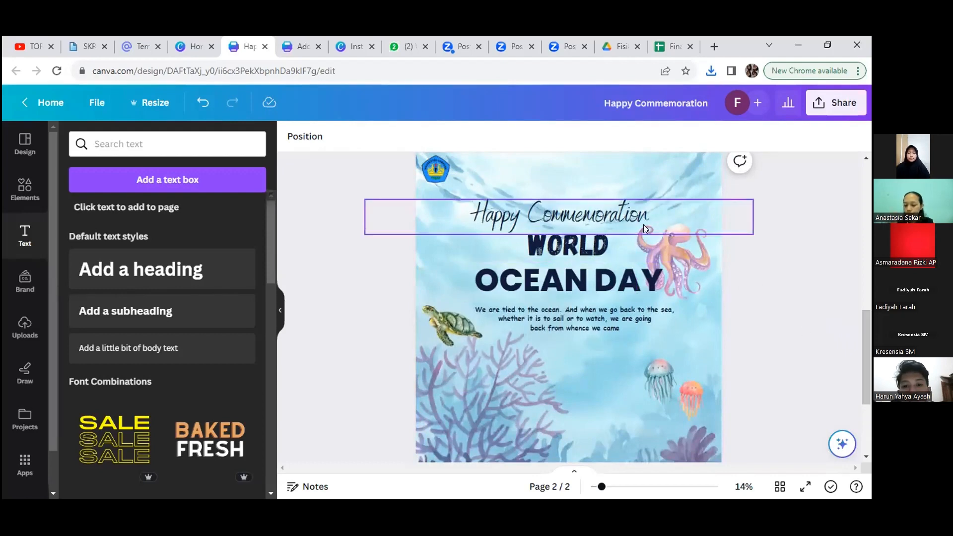
left_click_drag(869, 337, 870, 374)
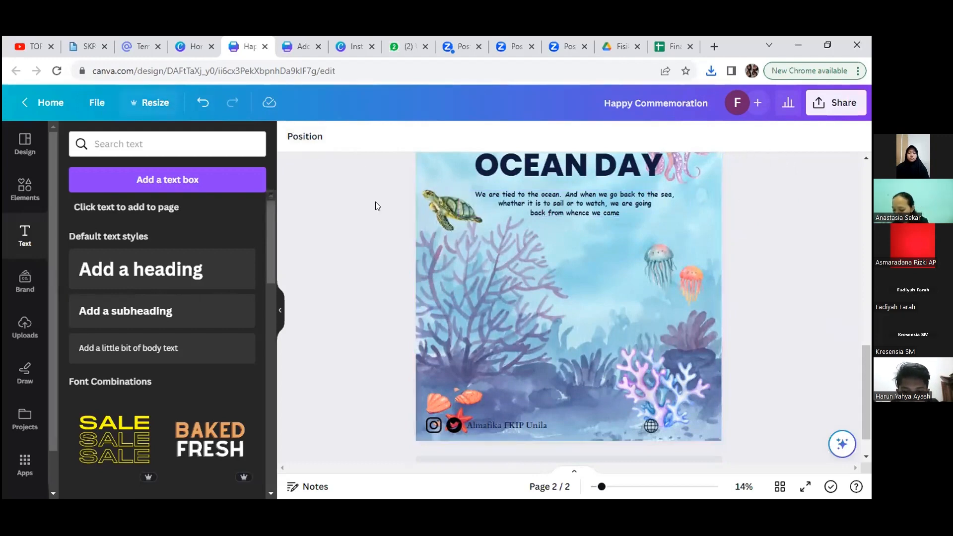
- Create a resized copy of all pages in the Instagram Story size (1080 × 1920 px) and open the resized design
left_click(157, 103)
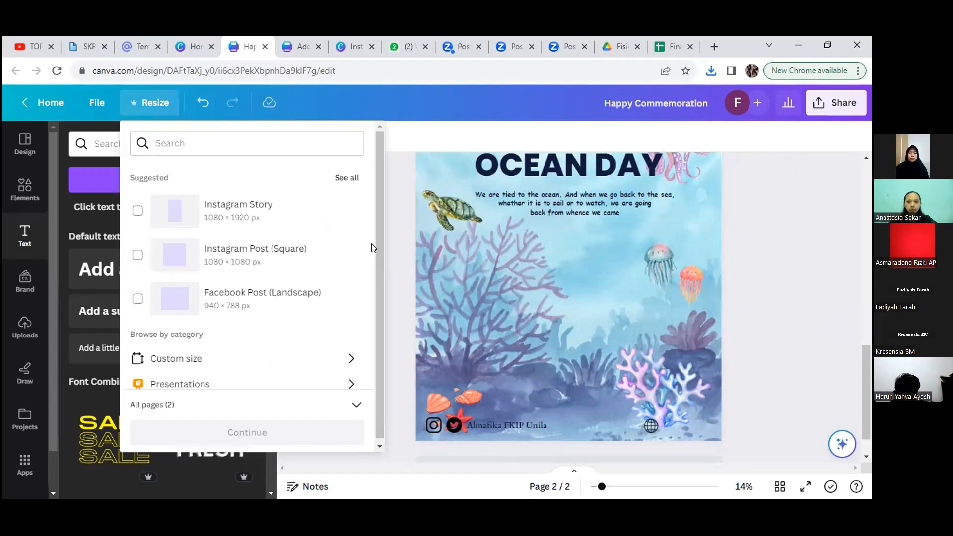
scroll(379, 245, "down", 1)
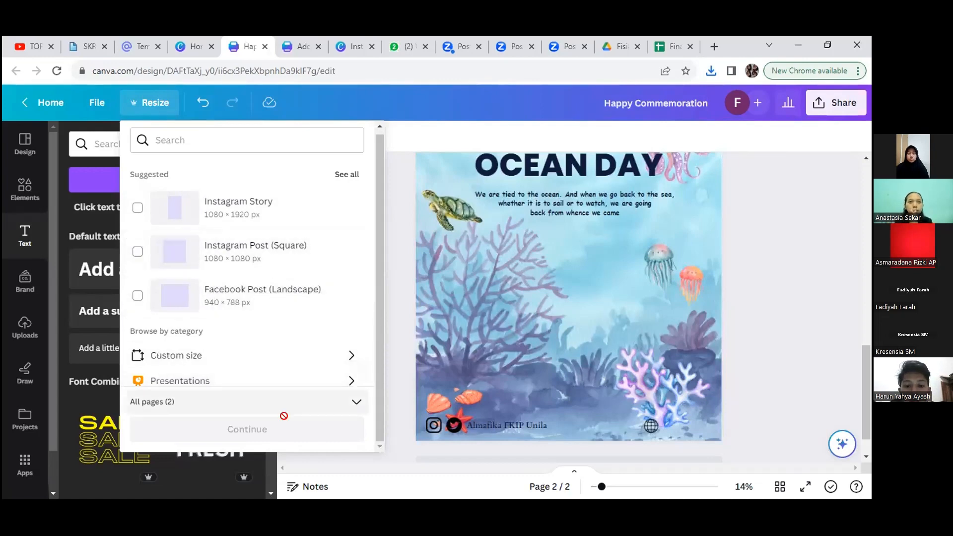
left_click(133, 214)
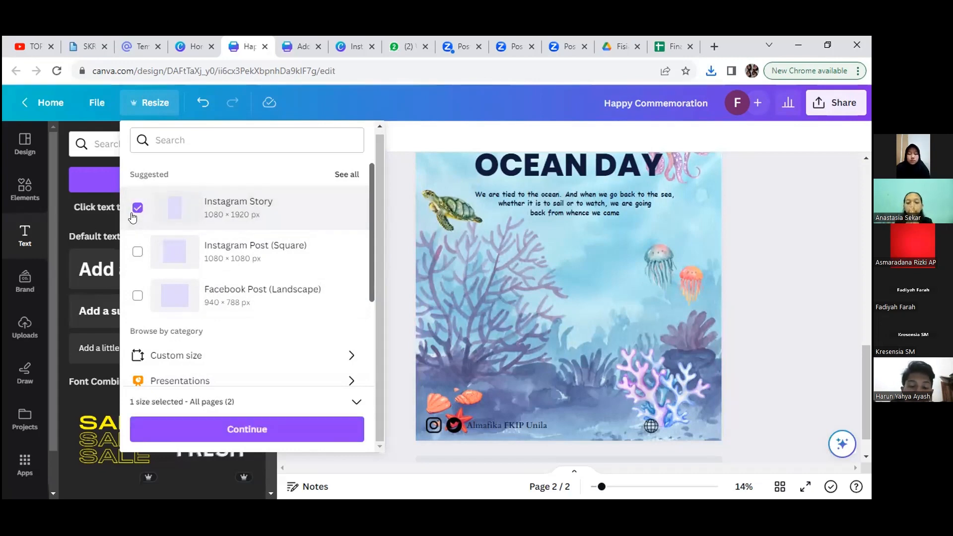
left_click(262, 427)
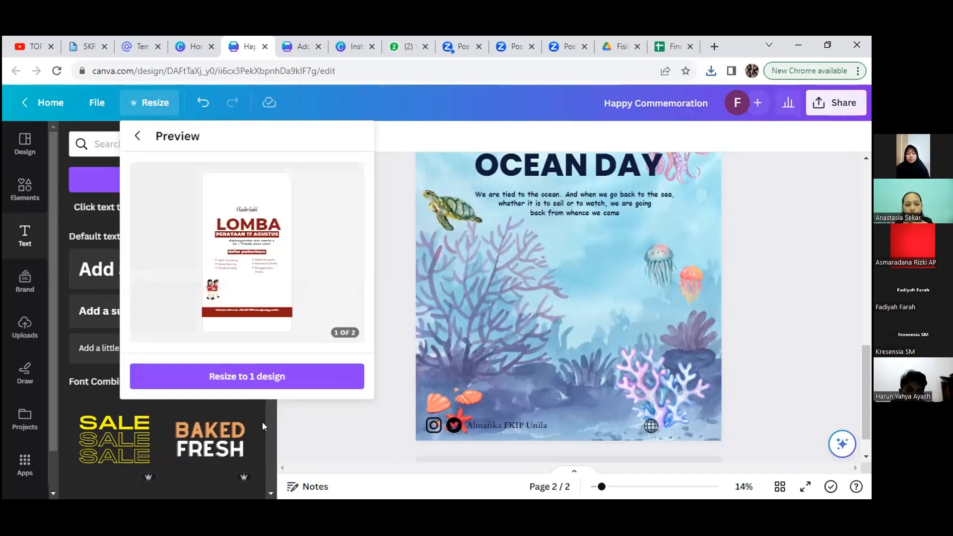
left_click(239, 376)
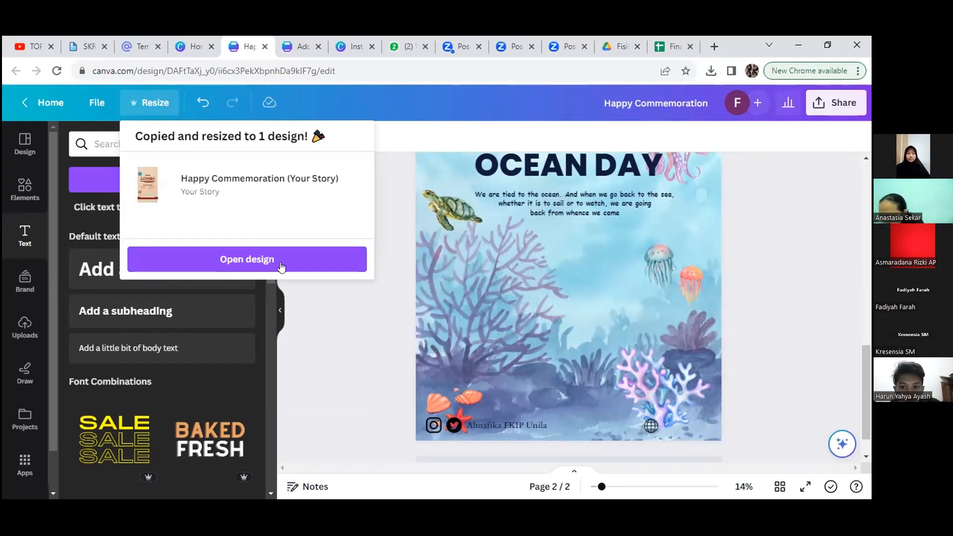
left_click(228, 248)
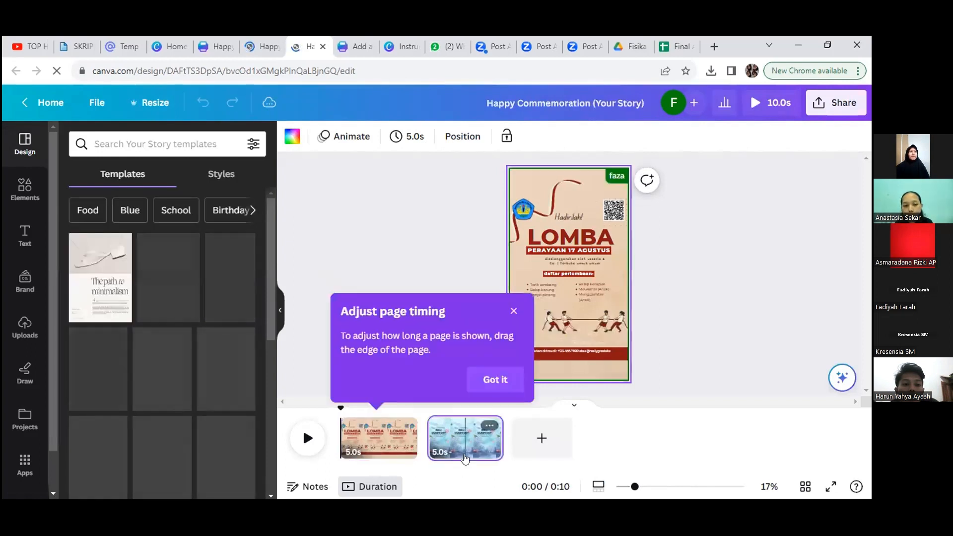
- Show the World Ocean Day page of the story, dismiss the page timing tip and move the university logo up to the page's top-left corner
left_click(465, 459)
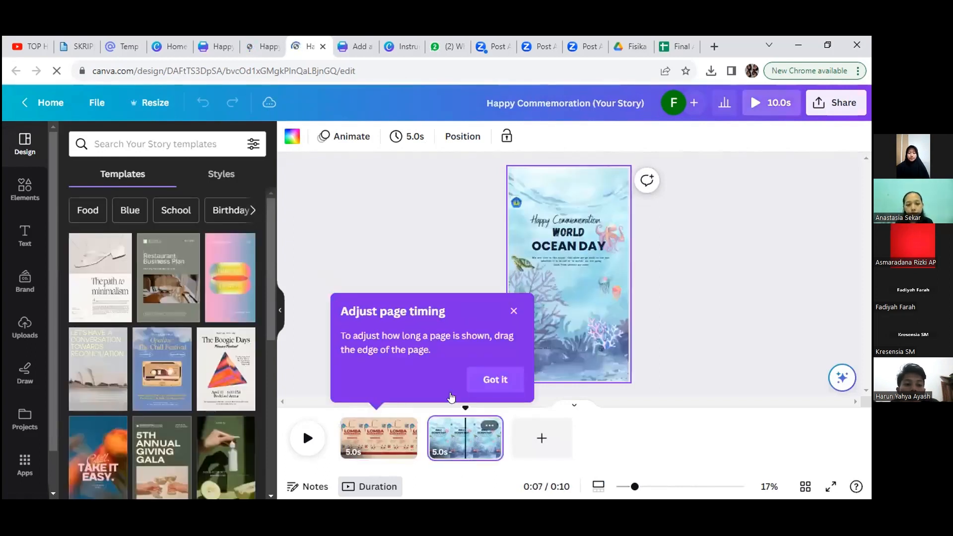
left_click(650, 335)
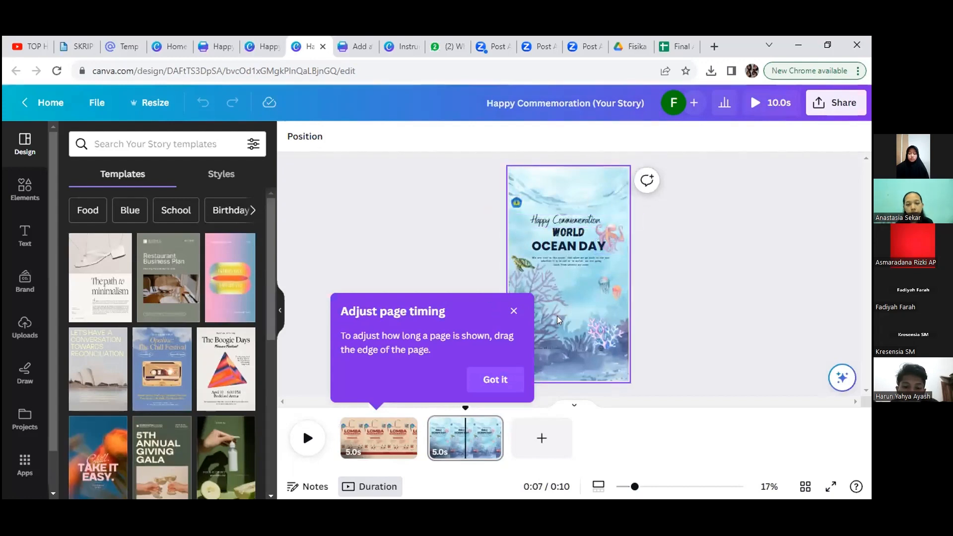
left_click(512, 312)
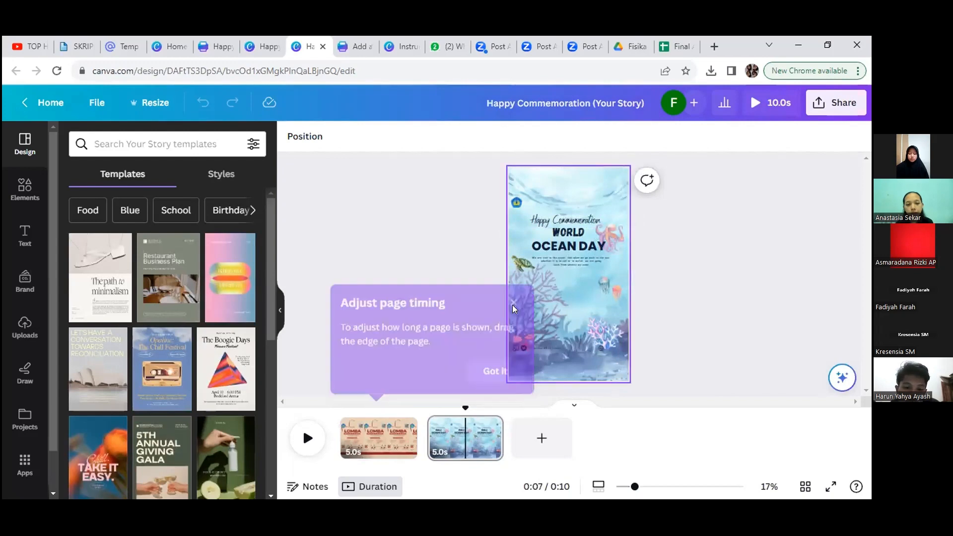
left_click_drag(517, 196, 518, 175)
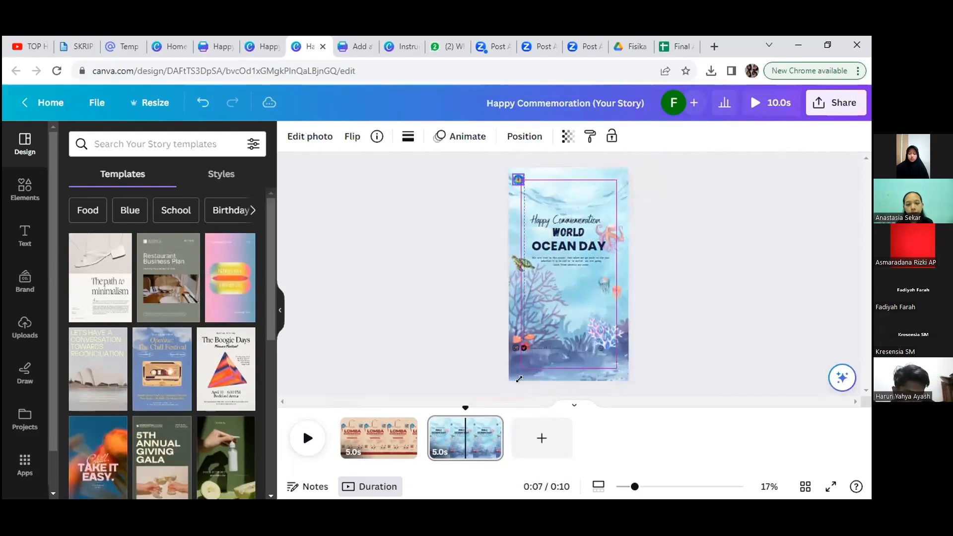
- Move the "Almafika FKIP Unila" text straight down to just above the bottom edge of the World Ocean Day page
left_click(611, 350)
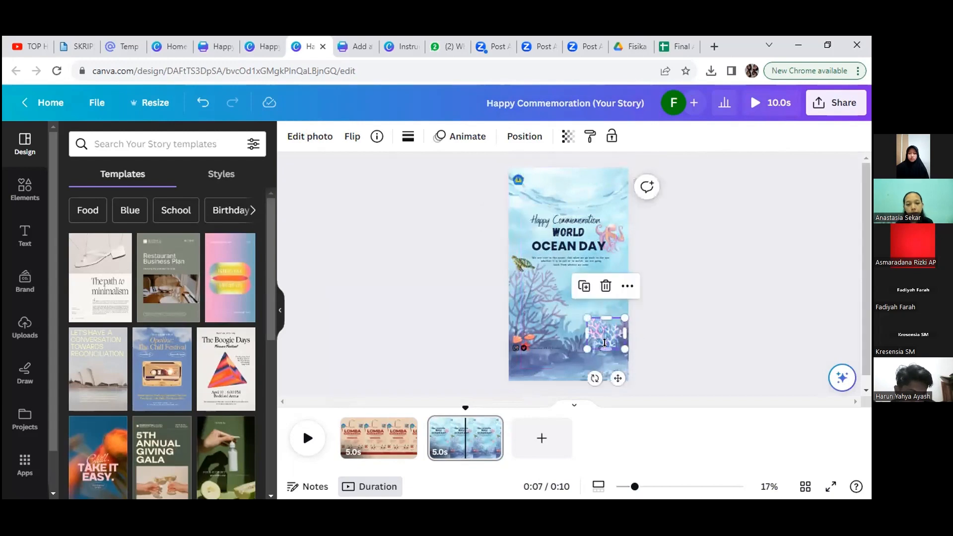
left_click(544, 349)
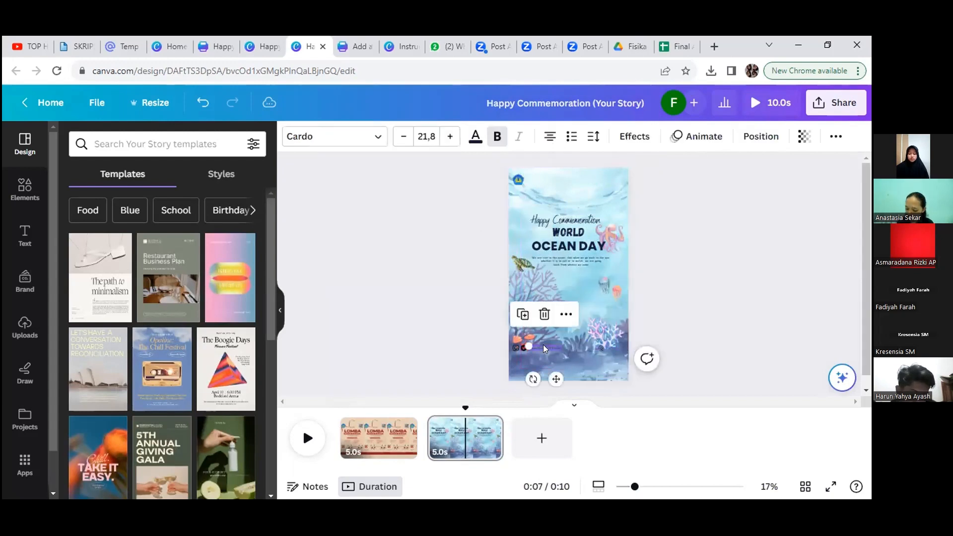
left_click_drag(554, 379, 554, 399)
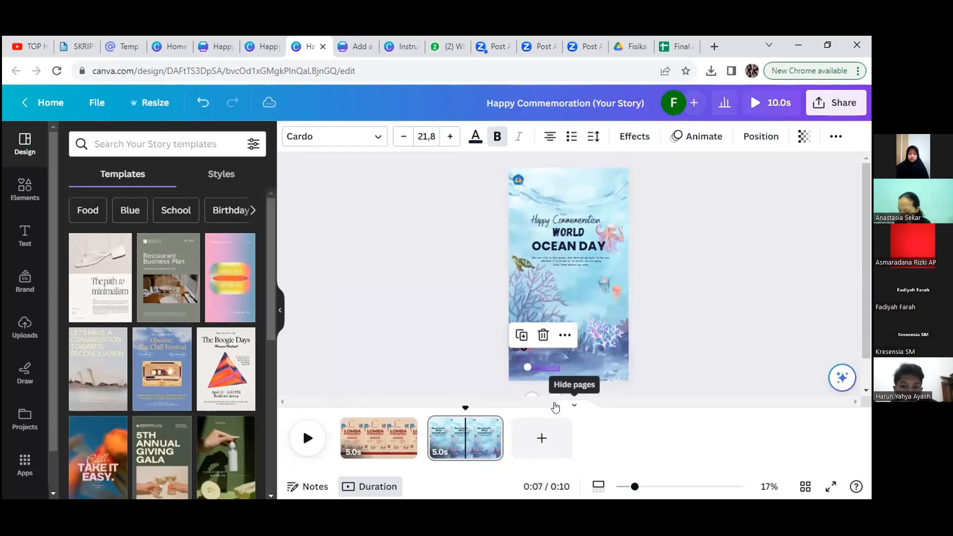
left_click(523, 350)
left_click(522, 349)
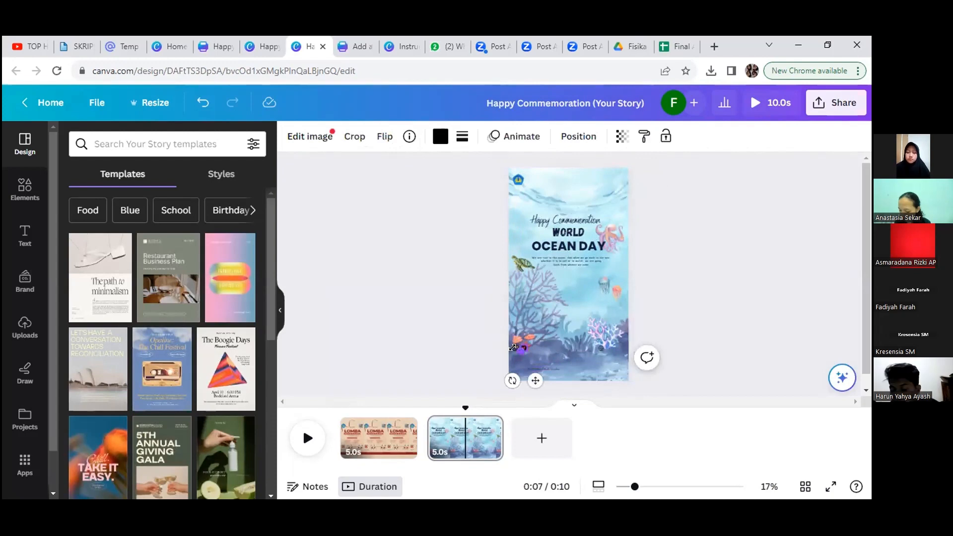
left_click(648, 387)
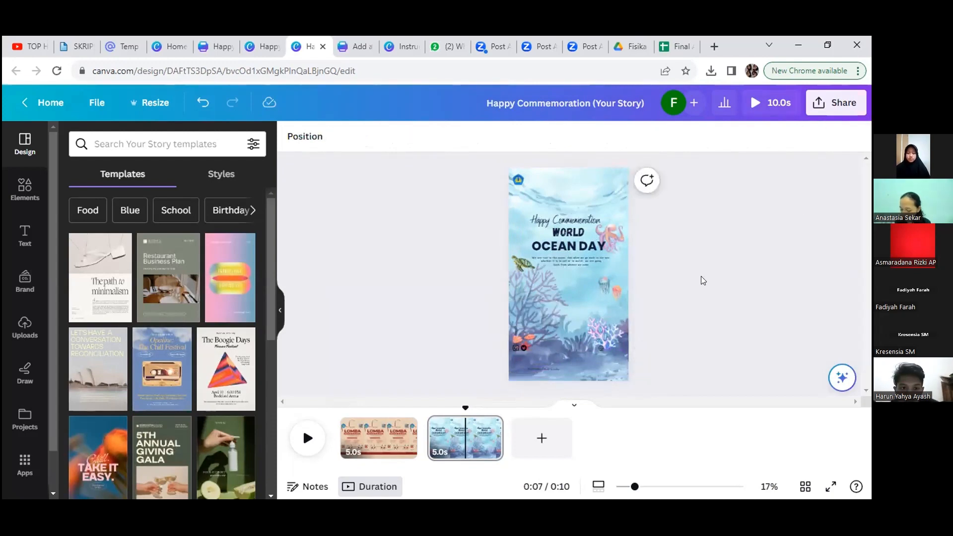
- Hide the page thumbnail timeline so the story pages are stacked vertically
left_click_drag(575, 409, 570, 407)
left_click(570, 408)
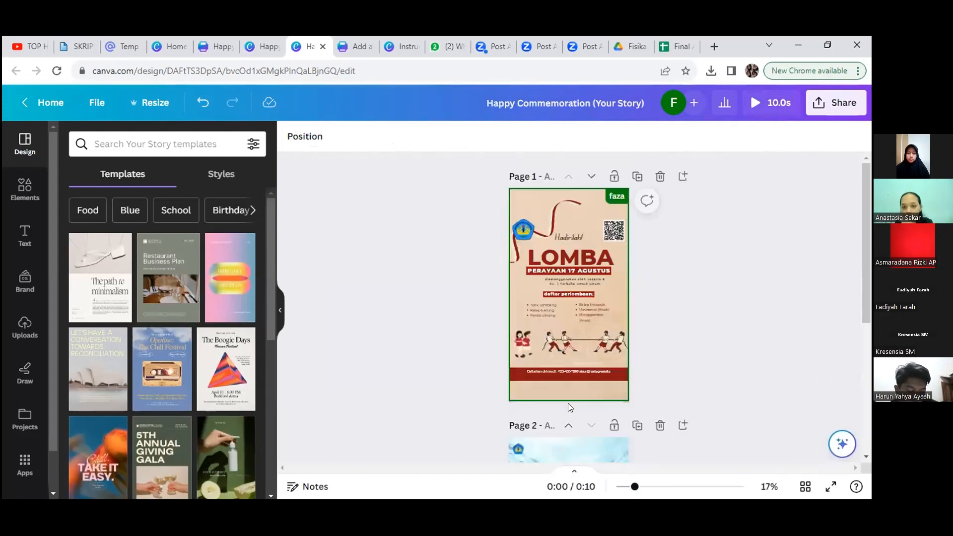